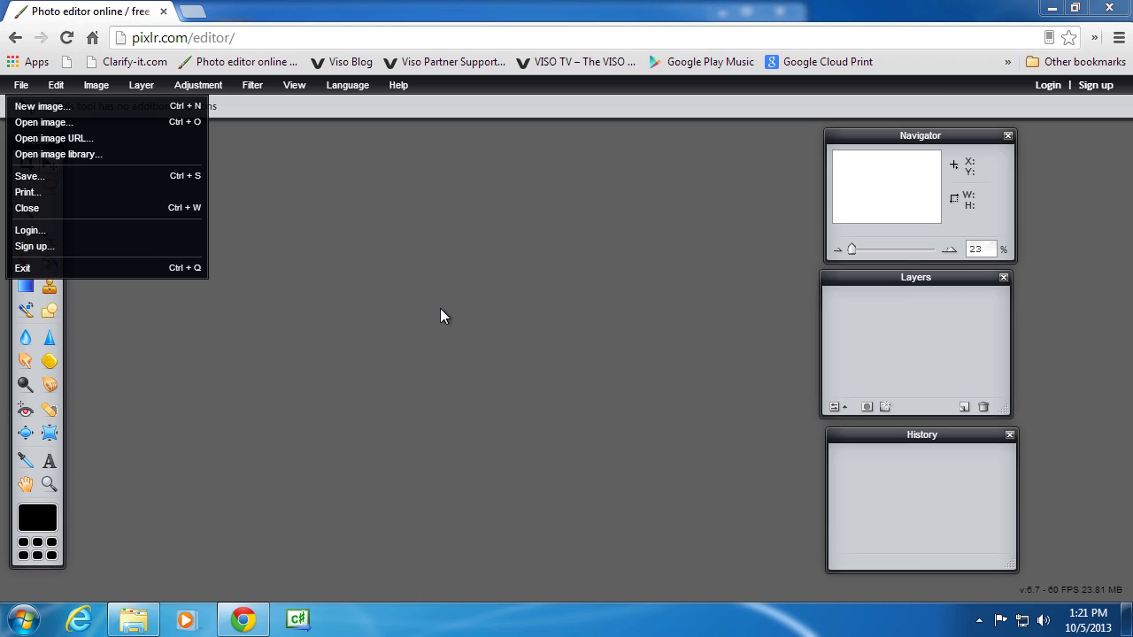
# - Open the 'bridge in field' photo from the computer
pyautogui.click(27, 129)
pyautogui.click(196, 130)
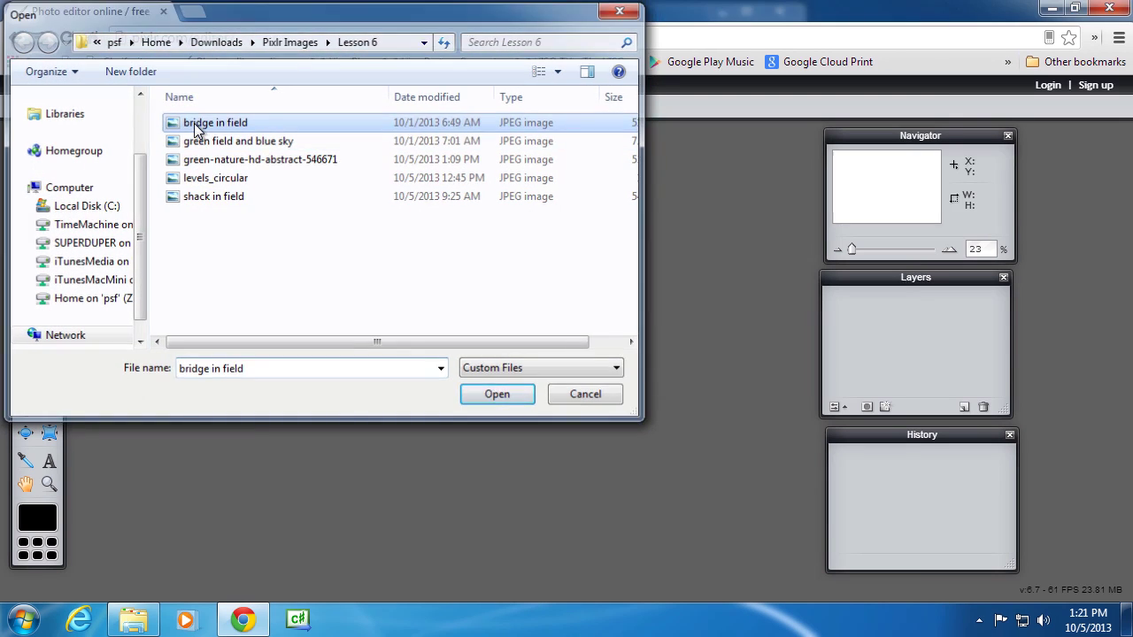
pyautogui.doubleClick(196, 129)
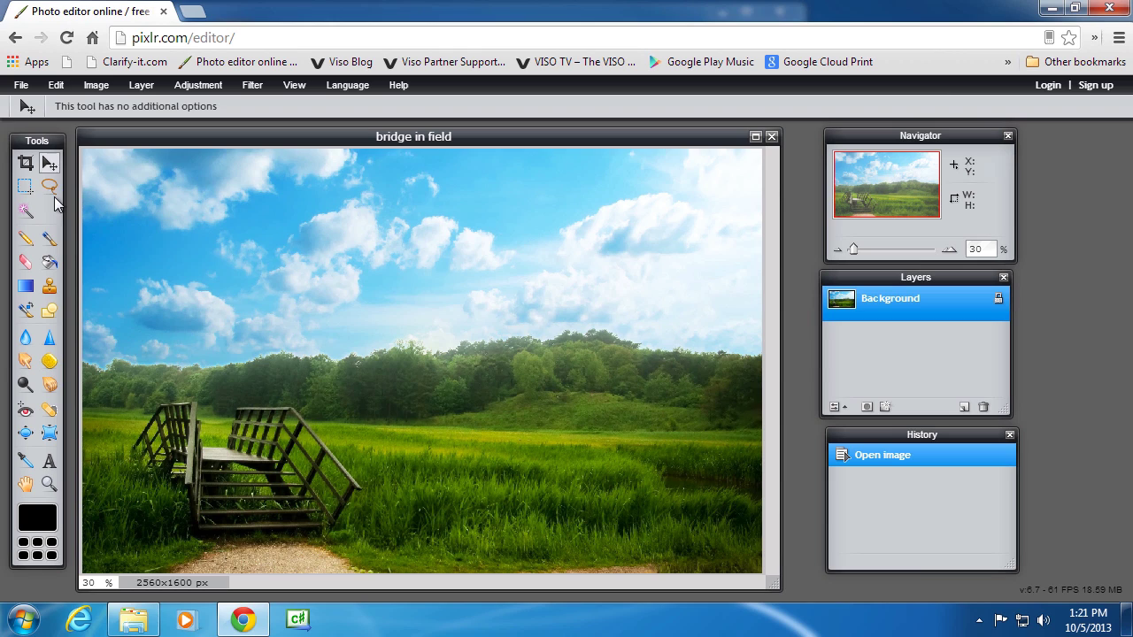
# - Draw and enlarge a trial crop box around the bridge, then cancel it with Esc
pyautogui.click(25, 162)
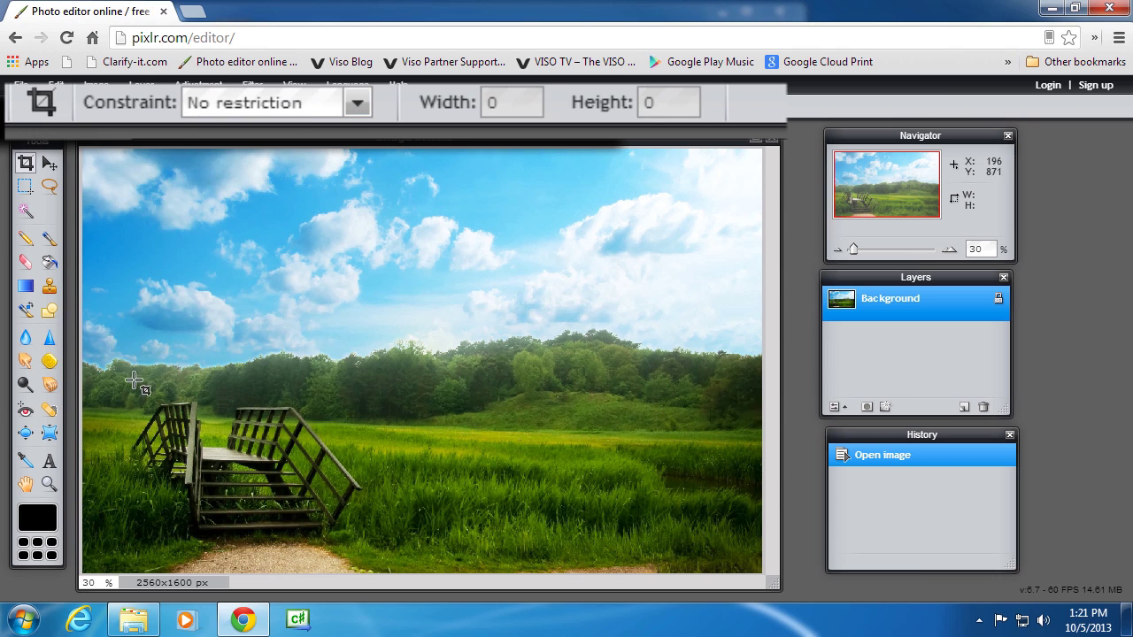
pyautogui.moveTo(113, 355); pyautogui.dragTo(373, 555)
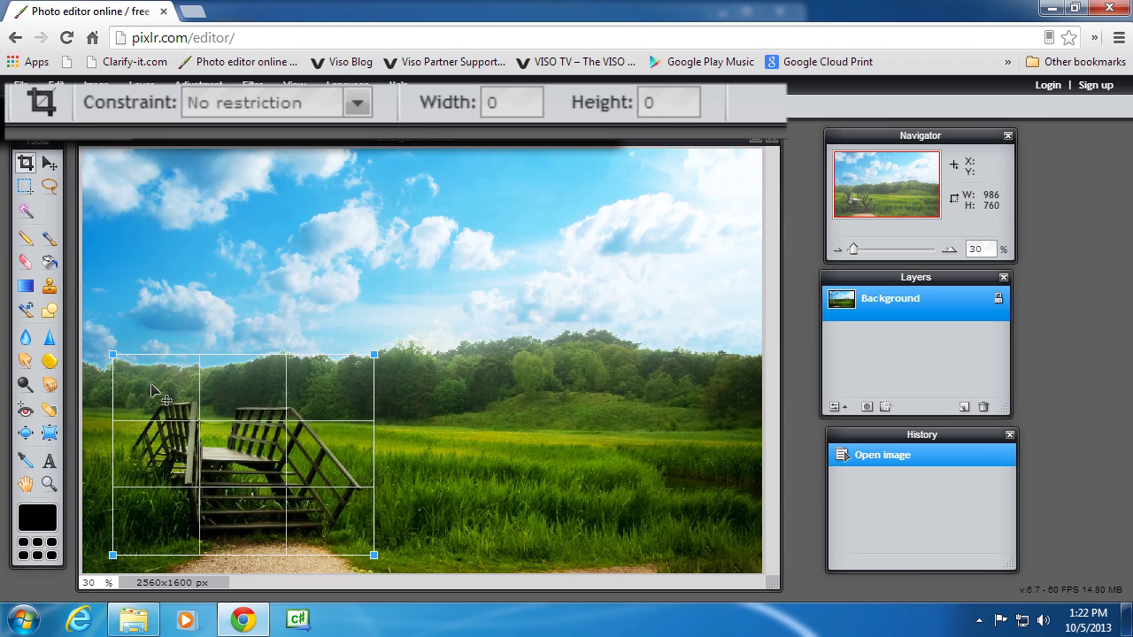
pyautogui.moveTo(373, 354); pyautogui.dragTo(403, 384)
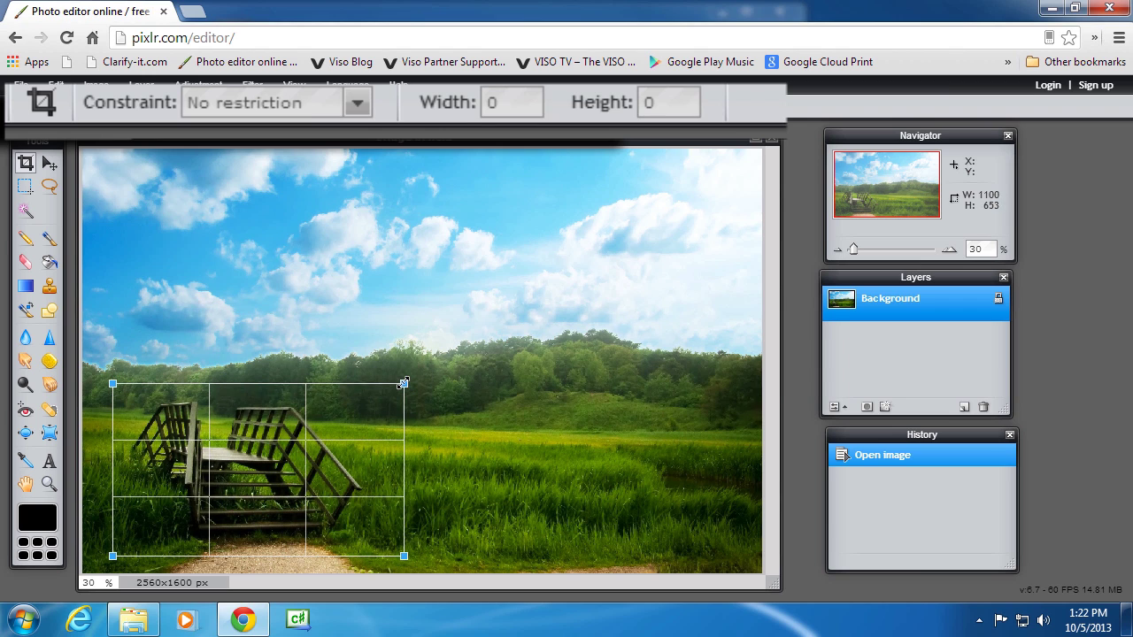
pyautogui.press('Escape')
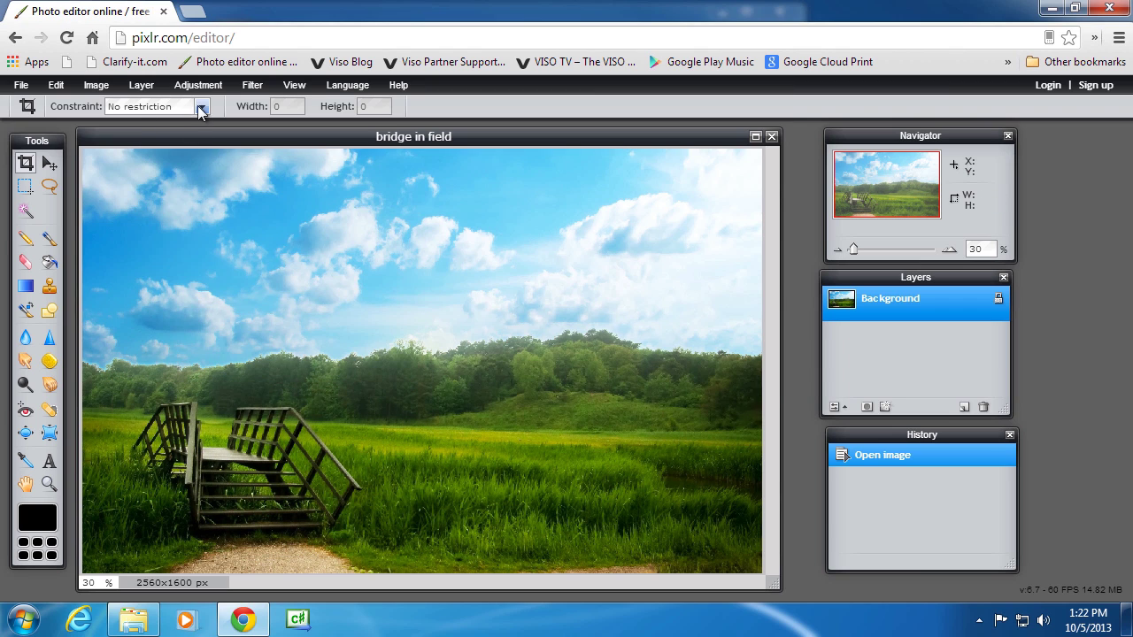
# - Set the crop constraint to Aspect ratio and frame a square crop box over the bridge
pyautogui.click(200, 107)
pyautogui.click(137, 130)
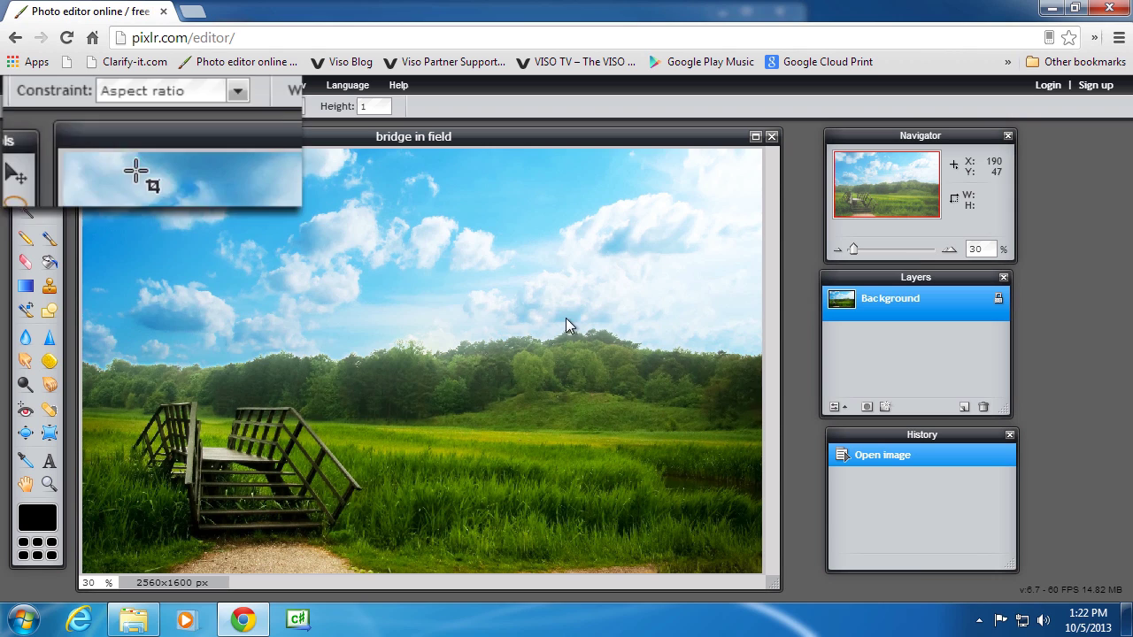
pyautogui.moveTo(113, 365); pyautogui.dragTo(438, 573)
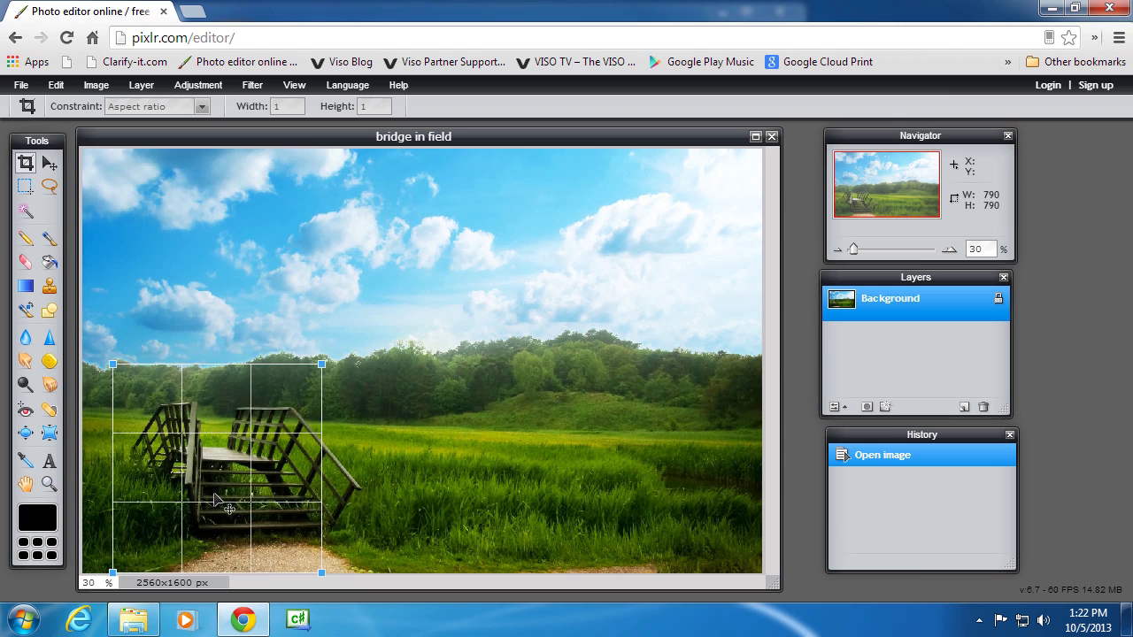
pyautogui.moveTo(214, 495)
pyautogui.mouseDown()
pyautogui.moveTo(254, 486)
pyautogui.moveTo(230, 488)
pyautogui.mouseUp()
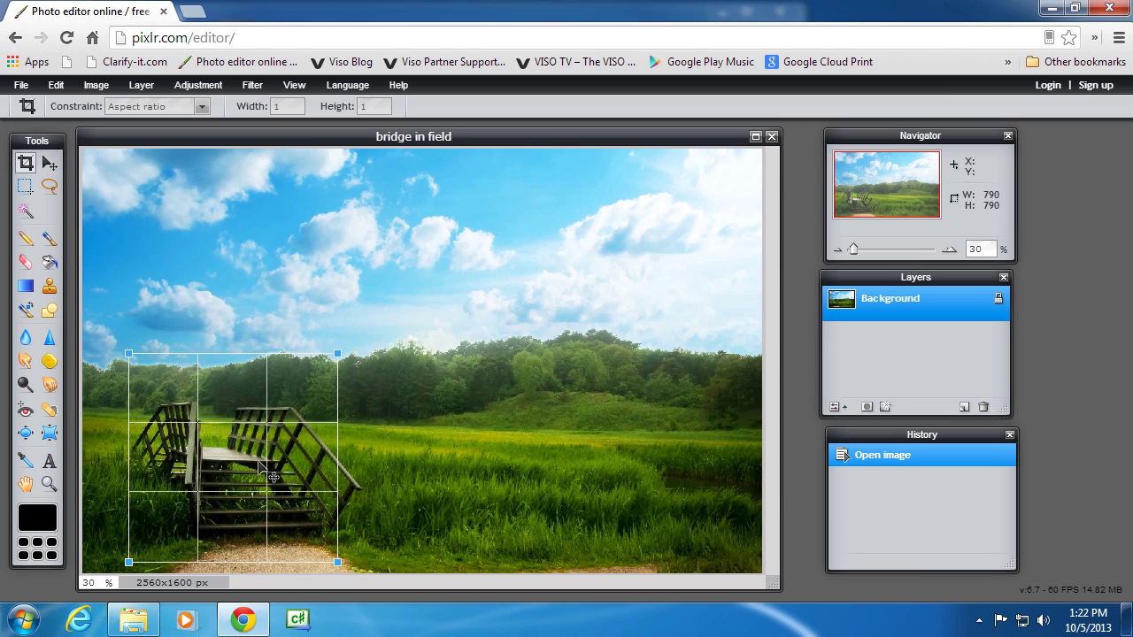
pyautogui.moveTo(338, 354); pyautogui.dragTo(495, 369)
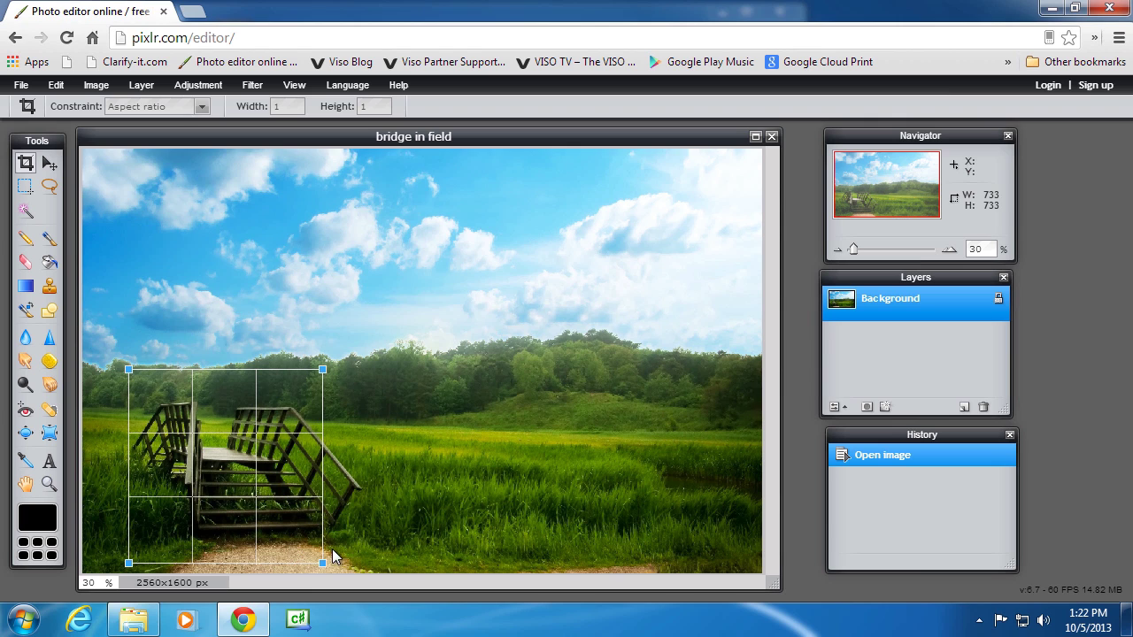
pyautogui.moveTo(322, 562); pyautogui.dragTo(374, 547)
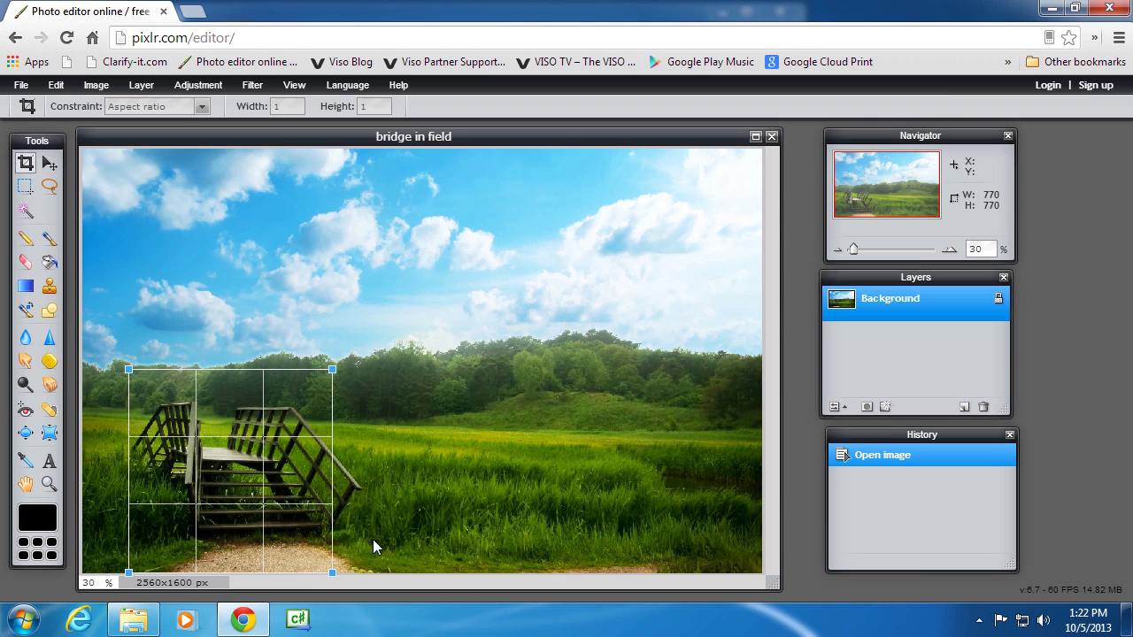
pyautogui.moveTo(265, 518)
pyautogui.mouseDown()
pyautogui.moveTo(251, 505)
pyautogui.moveTo(293, 503)
pyautogui.moveTo(265, 515)
pyautogui.moveTo(280, 515)
pyautogui.mouseUp()
# - Set the crop constraint to Output size with width 1280 and height 720
pyautogui.click(155, 107)
pyautogui.click(127, 168)
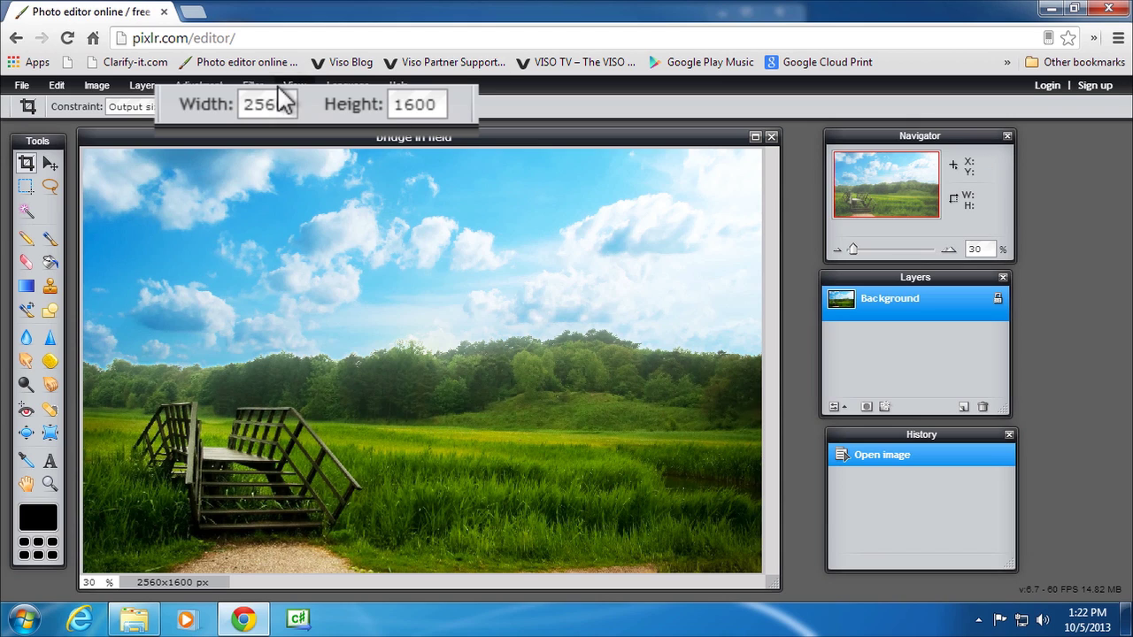
pyautogui.moveTo(291, 105); pyautogui.dragTo(209, 92)
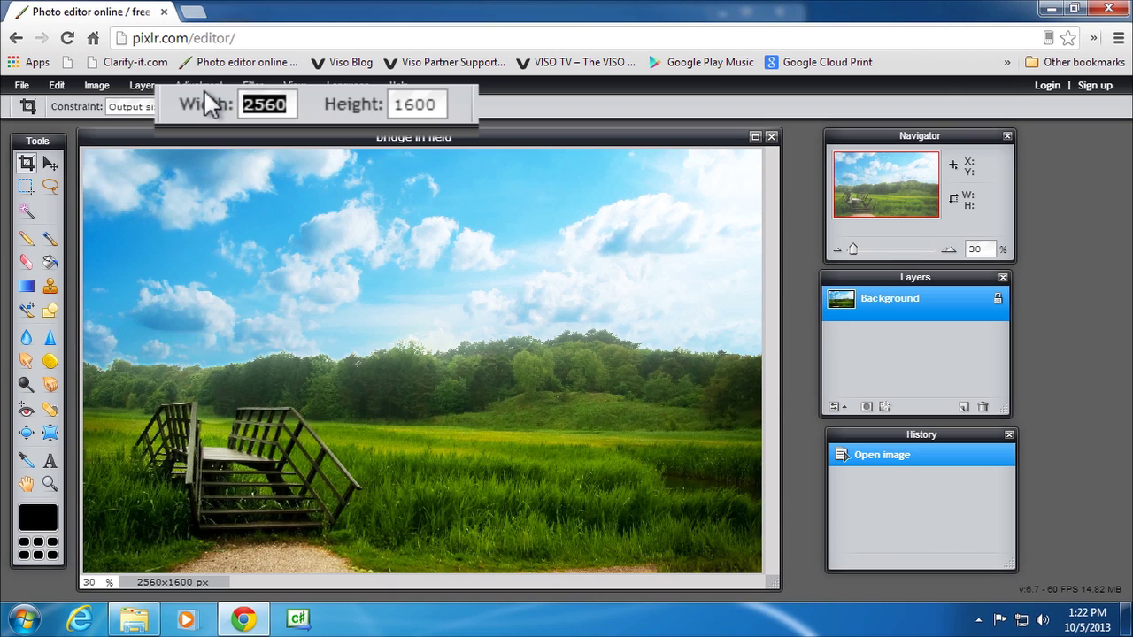
pyautogui.write('1280')
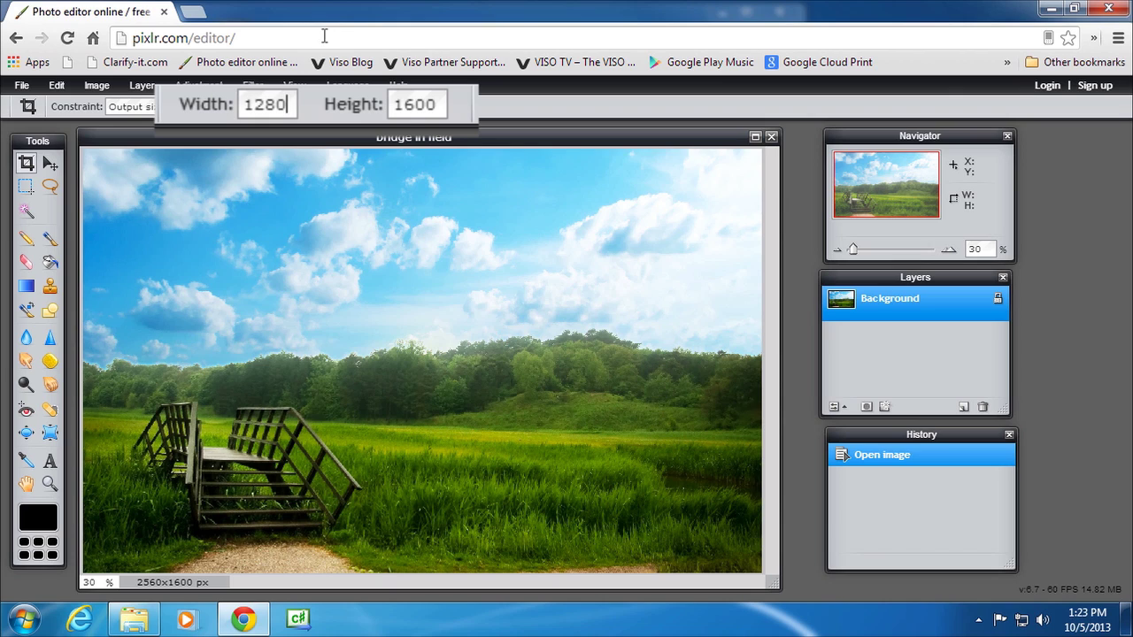
pyautogui.moveTo(395, 104); pyautogui.dragTo(437, 105)
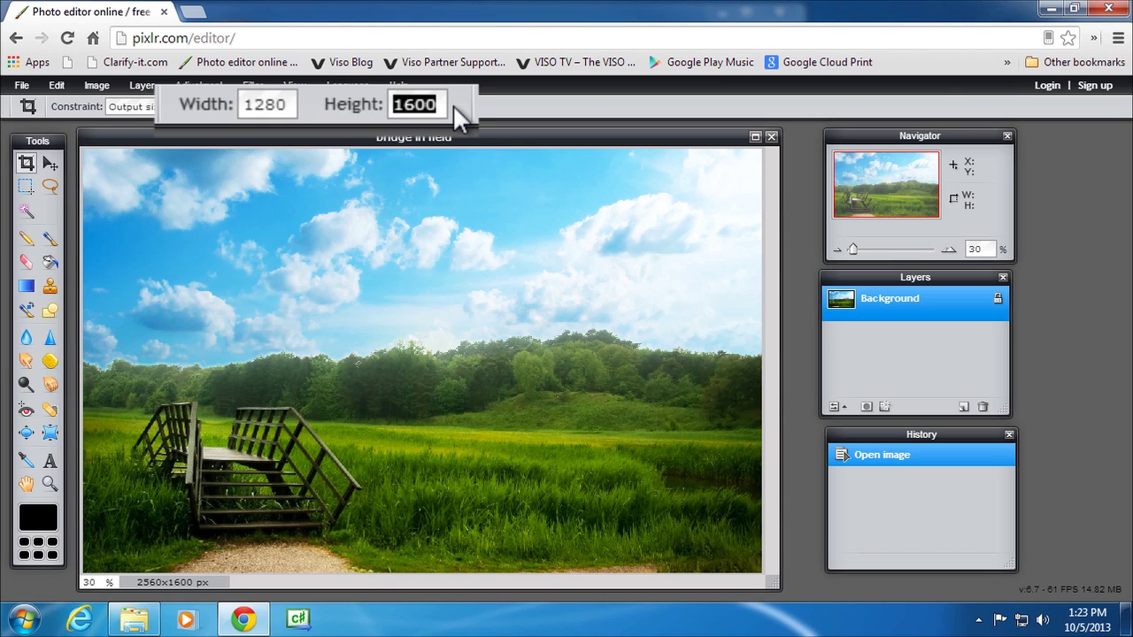
pyautogui.write('720')
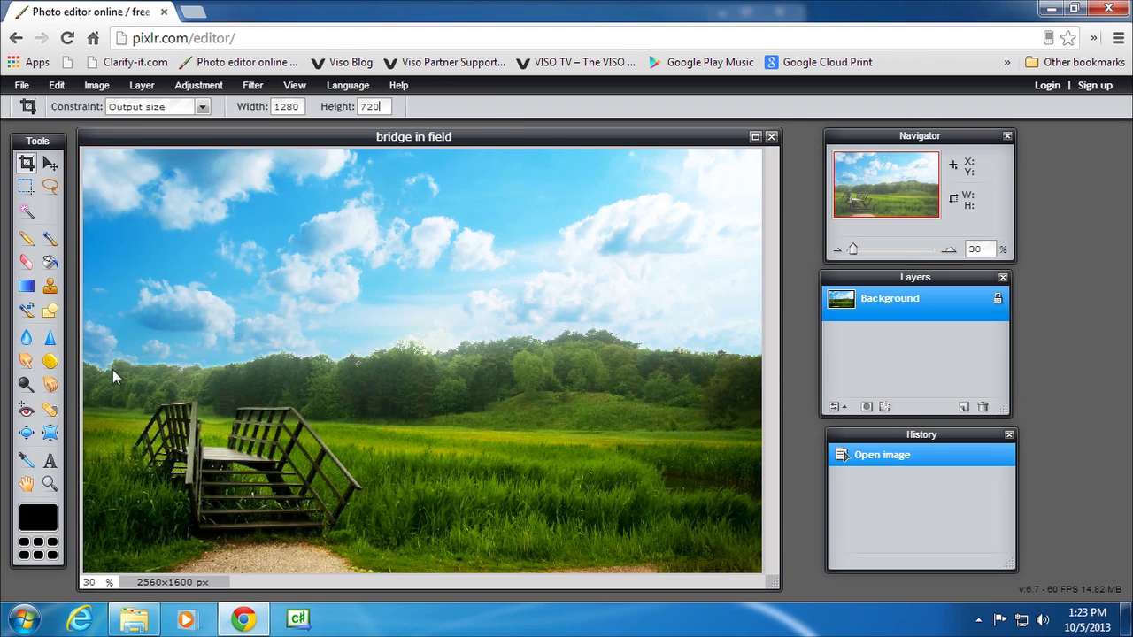
# - Draw a 16:9 crop box, then move and enlarge it to frame the bridge
pyautogui.moveTo(109, 359); pyautogui.dragTo(536, 563)
pyautogui.moveTo(260, 468)
pyautogui.mouseDown()
pyautogui.moveTo(245, 310)
pyautogui.moveTo(248, 458)
pyautogui.mouseUp()
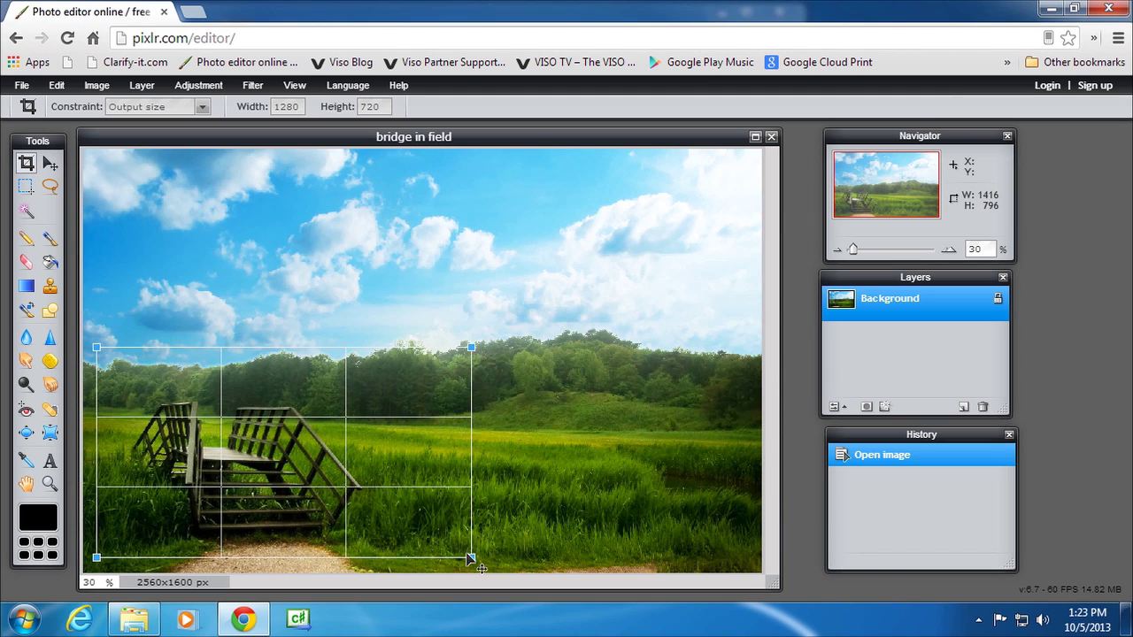
pyautogui.moveTo(472, 557); pyautogui.dragTo(513, 556)
# - Decline the pending crop, set the constraint to No restriction, and crop to just the bridge
pyautogui.click(202, 106)
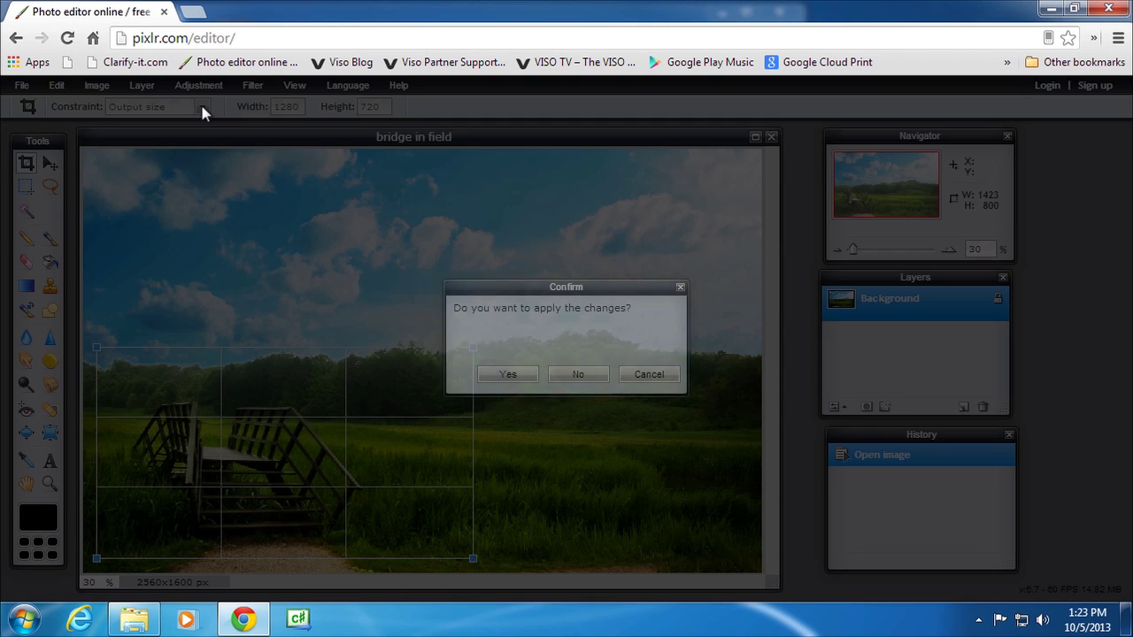
pyautogui.click(561, 379)
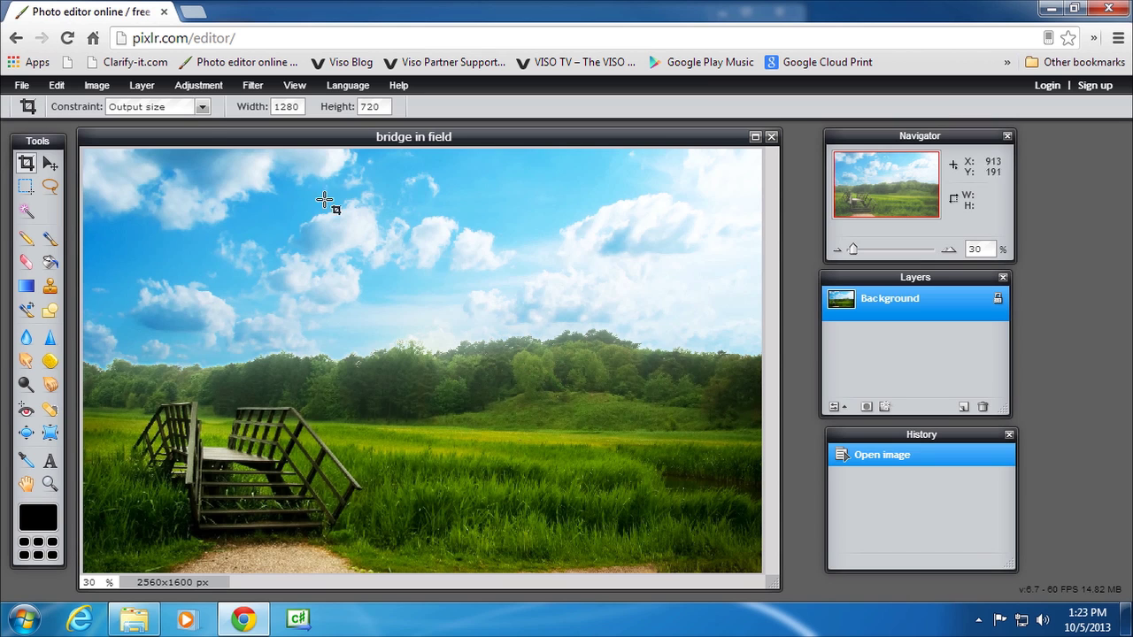
pyautogui.click(201, 106)
pyautogui.click(139, 125)
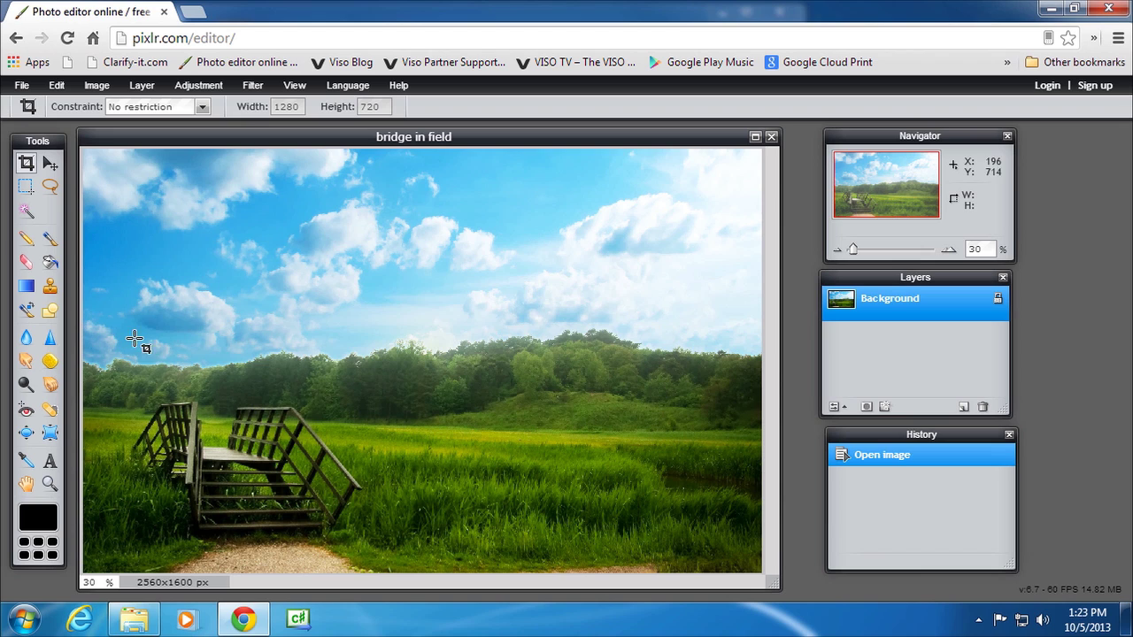
pyautogui.moveTo(121, 379); pyautogui.dragTo(389, 545)
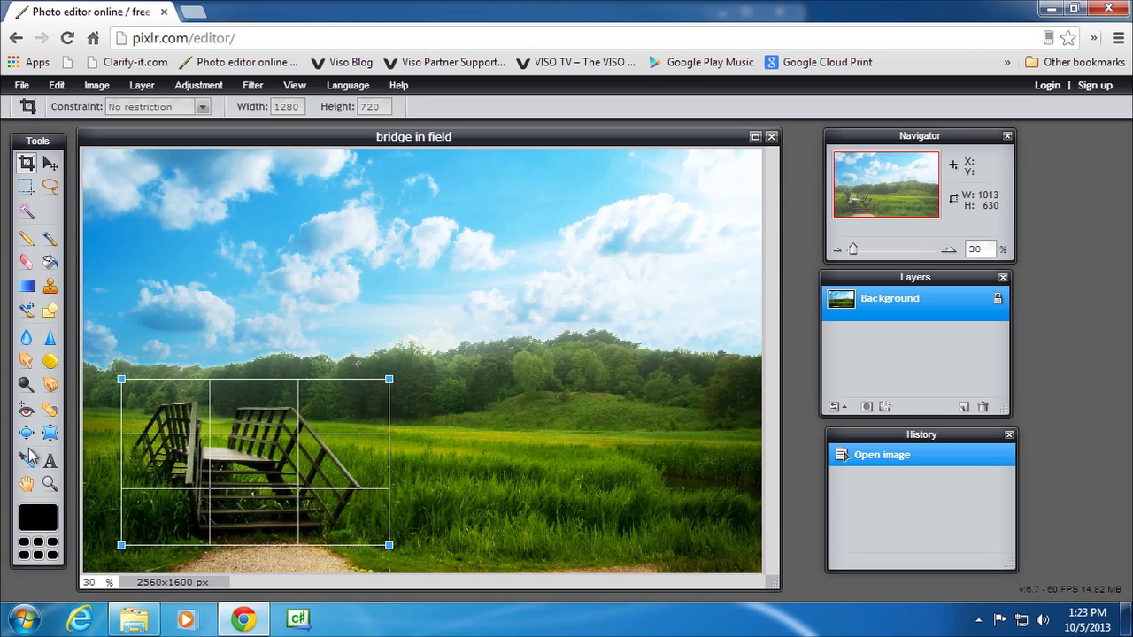
pyautogui.press('Return')
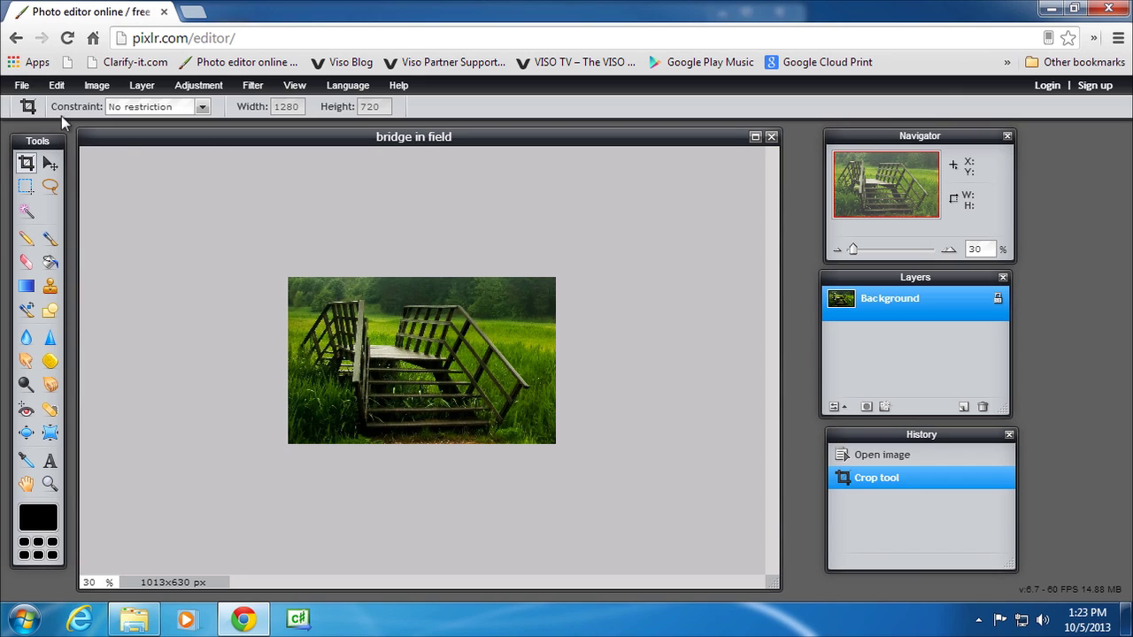
# - Save the cropped photo as JPEG 'bridge in field cropped' at quality 100
pyautogui.click(21, 88)
pyautogui.click(35, 180)
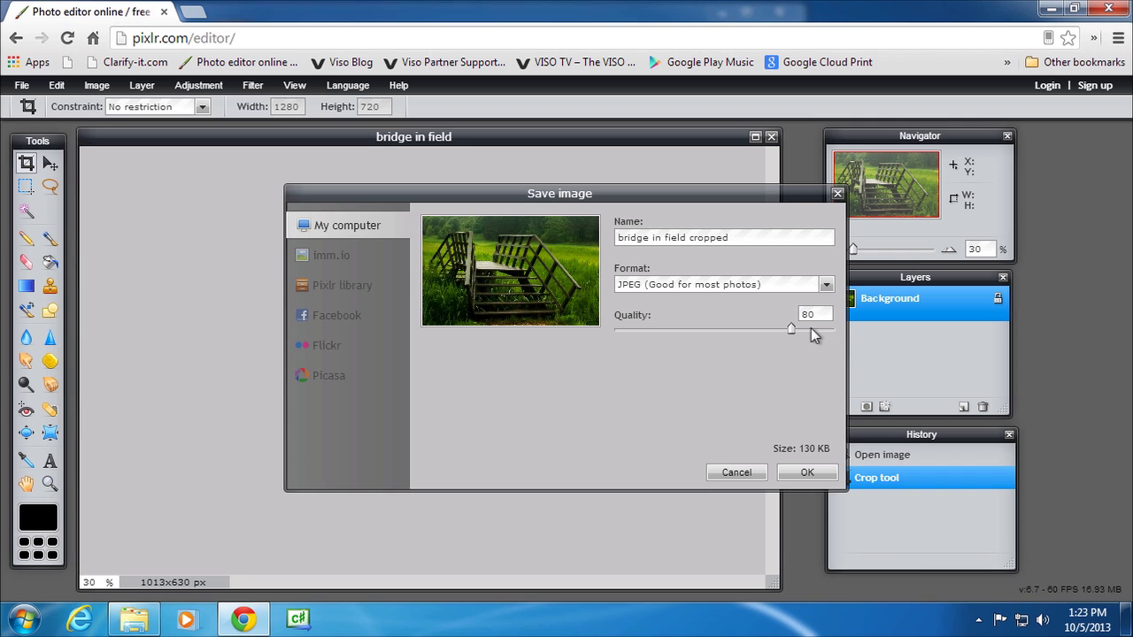
pyautogui.moveTo(796, 329); pyautogui.dragTo(842, 326)
pyautogui.click(801, 471)
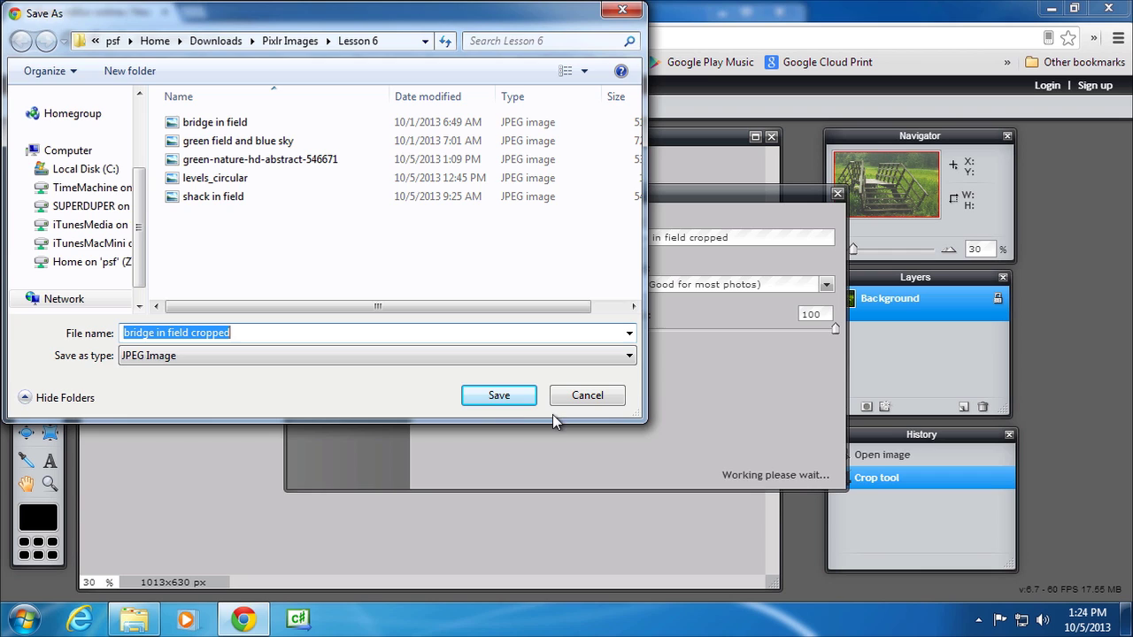
pyautogui.click(499, 397)
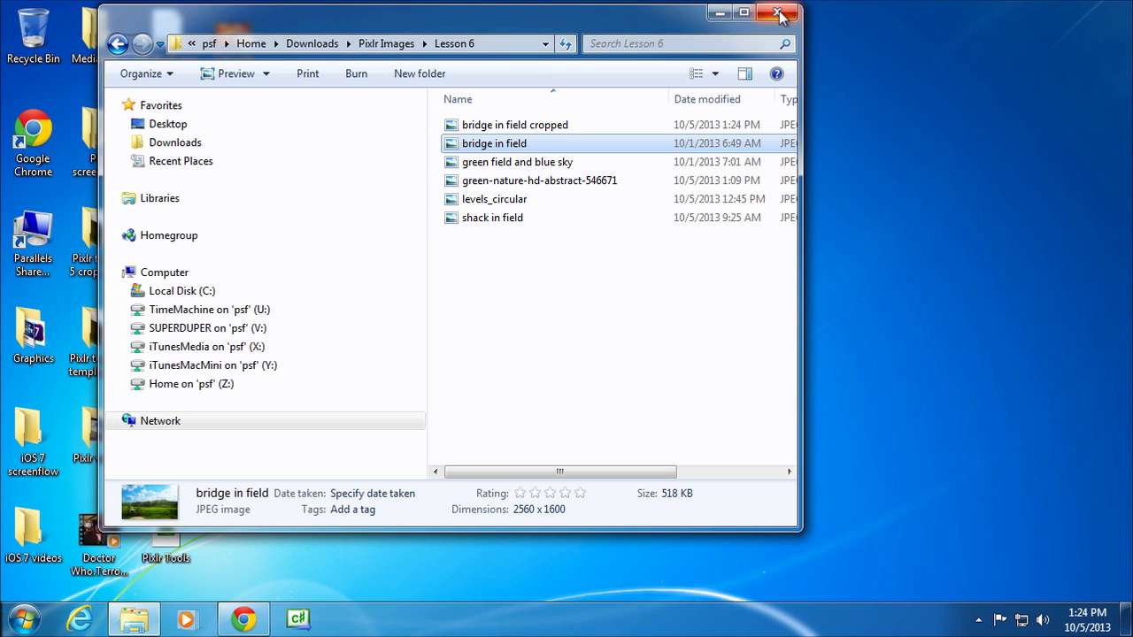
# - Open 'bridge in field cropped' from the Lesson 6 folder to preview it
pyautogui.click(568, 305)
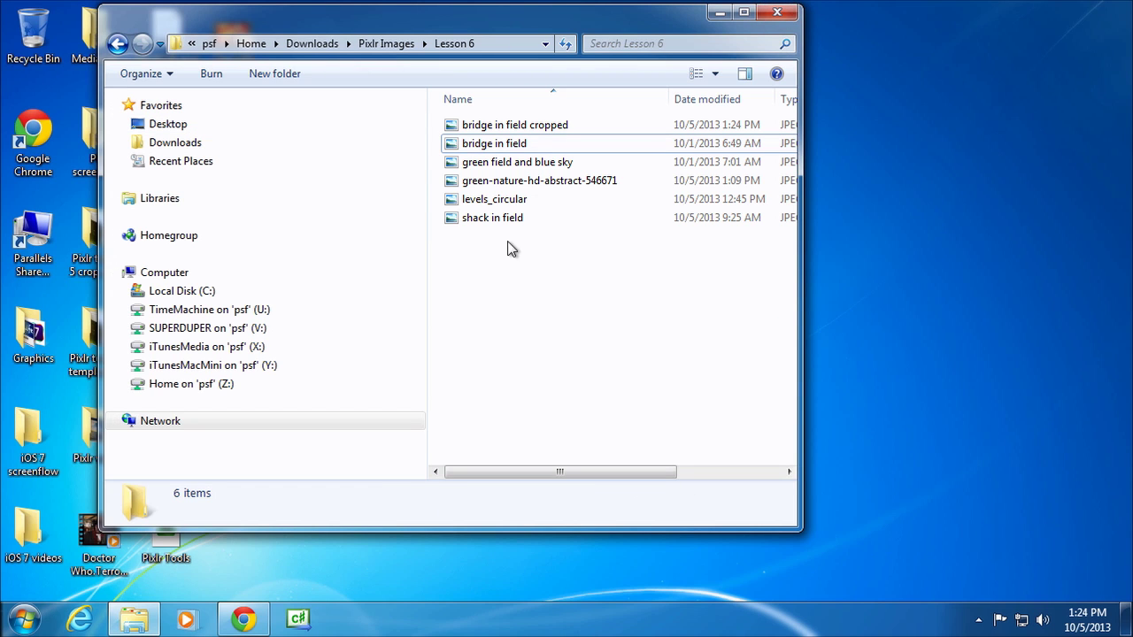
pyautogui.doubleClick(477, 127)
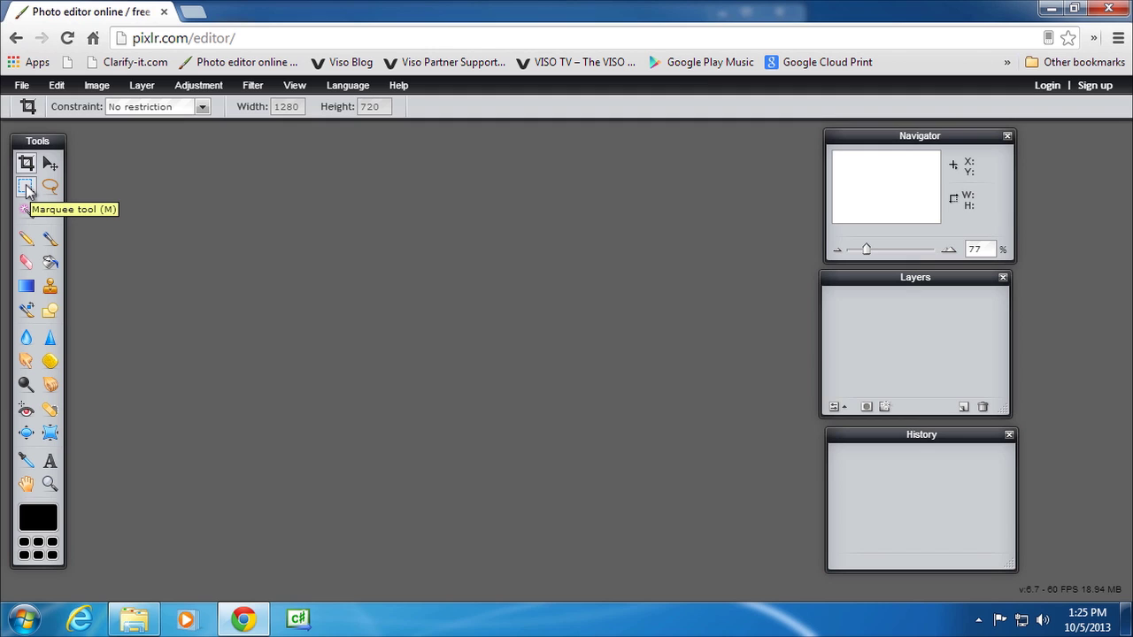
# - Open the 'shack in field' photo from the computer
pyautogui.click(21, 85)
pyautogui.click(34, 122)
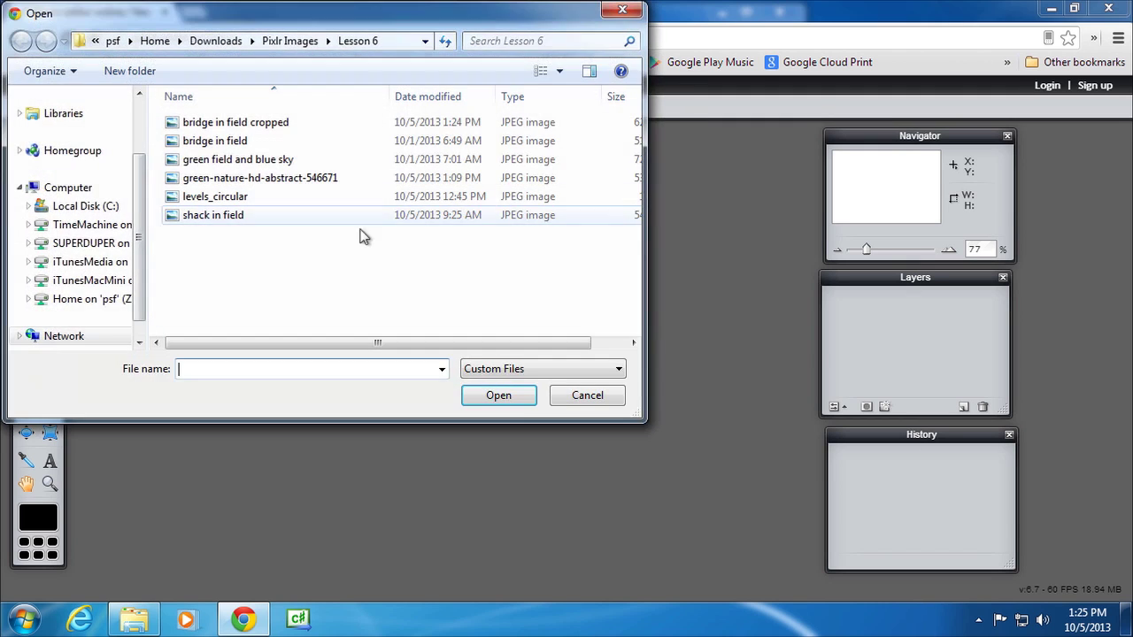
pyautogui.click(266, 216)
pyautogui.click(494, 398)
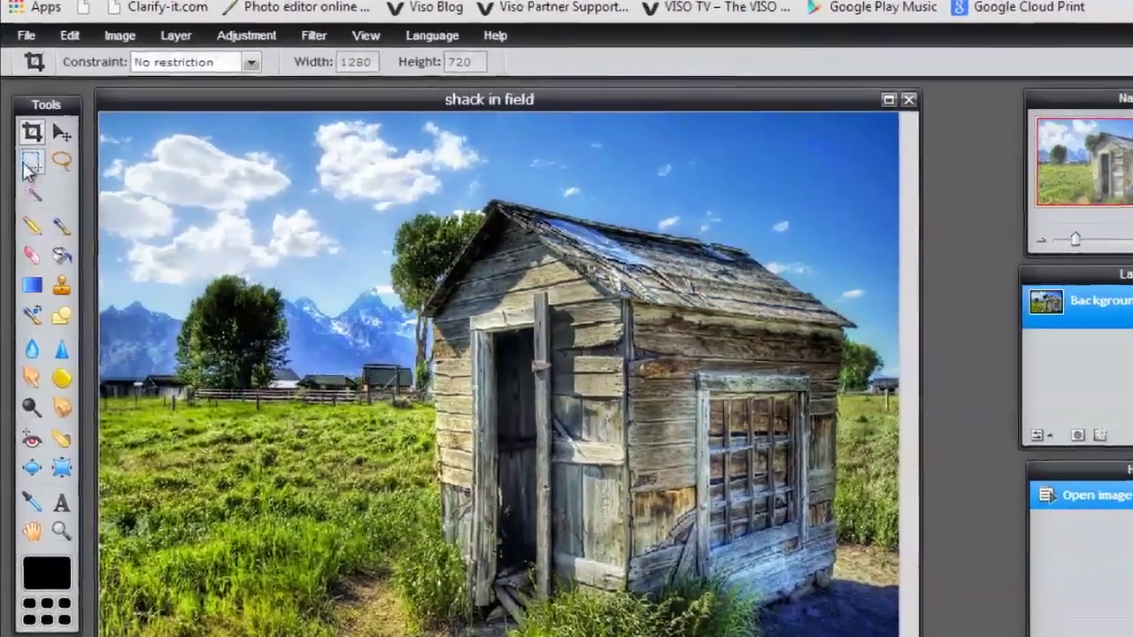
# - Draw an elliptical selection around the shack, drop it, and return to rectangular marquee
pyautogui.click(30, 170)
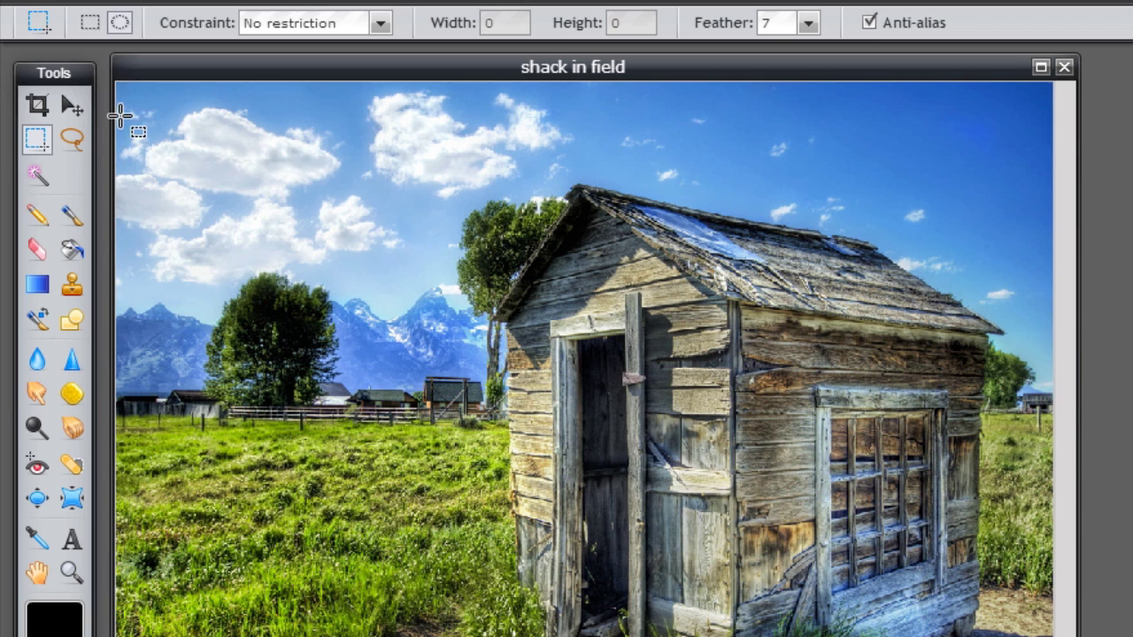
pyautogui.click(122, 29)
pyautogui.moveTo(435, 182); pyautogui.dragTo(1040, 635)
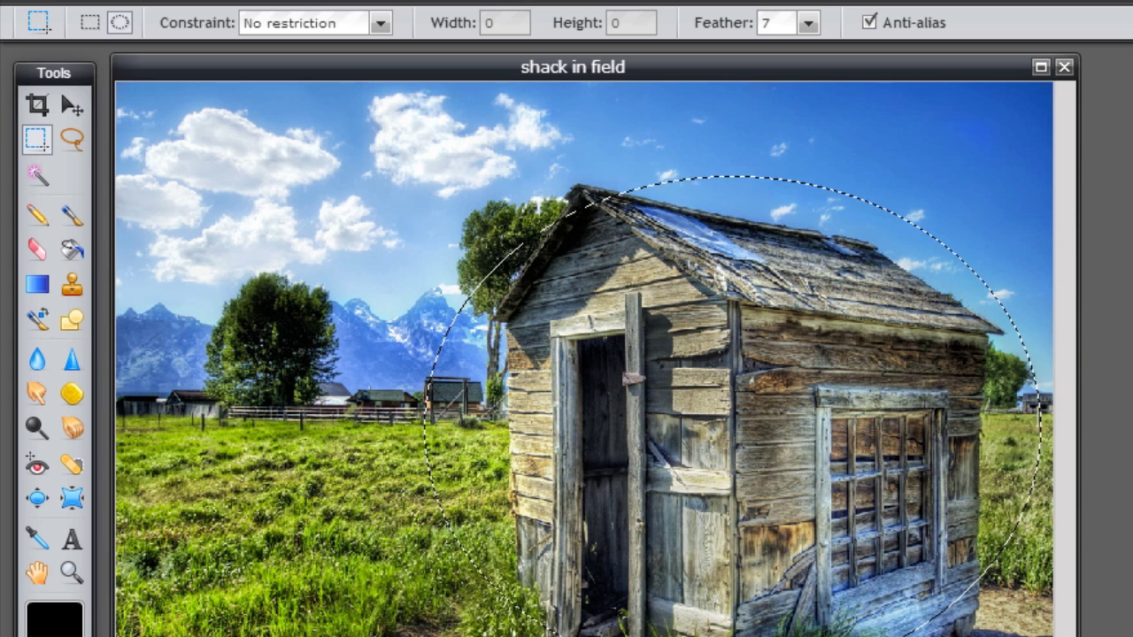
pyautogui.click(173, 177)
pyautogui.click(89, 23)
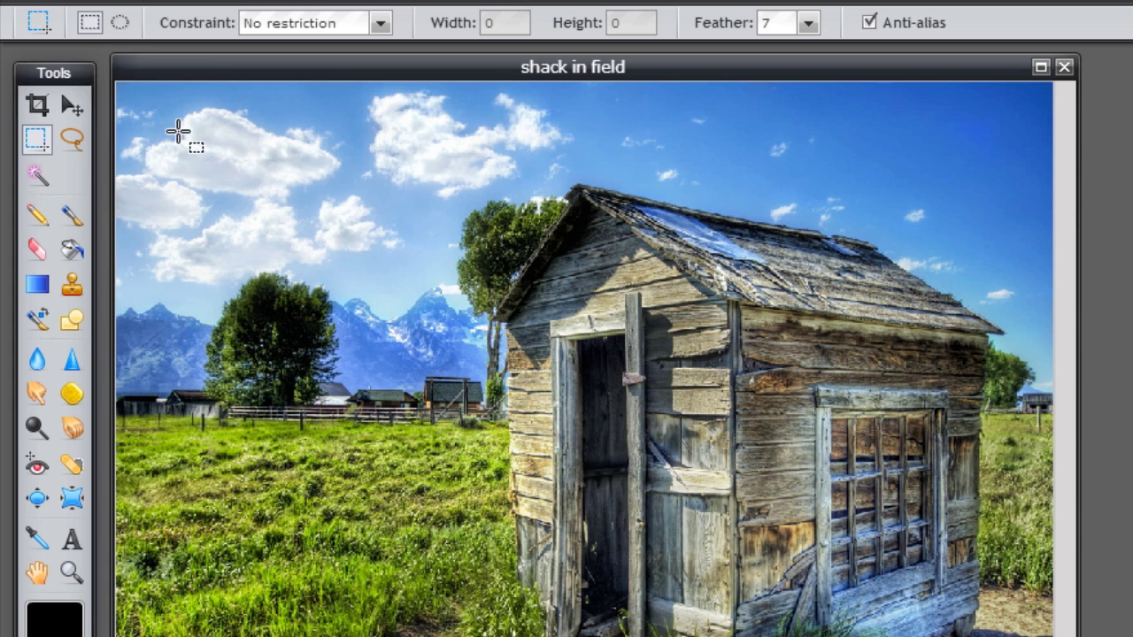
# - Keep the selection constraint at no restriction and raise the marquee feather to 35
pyautogui.click(379, 26)
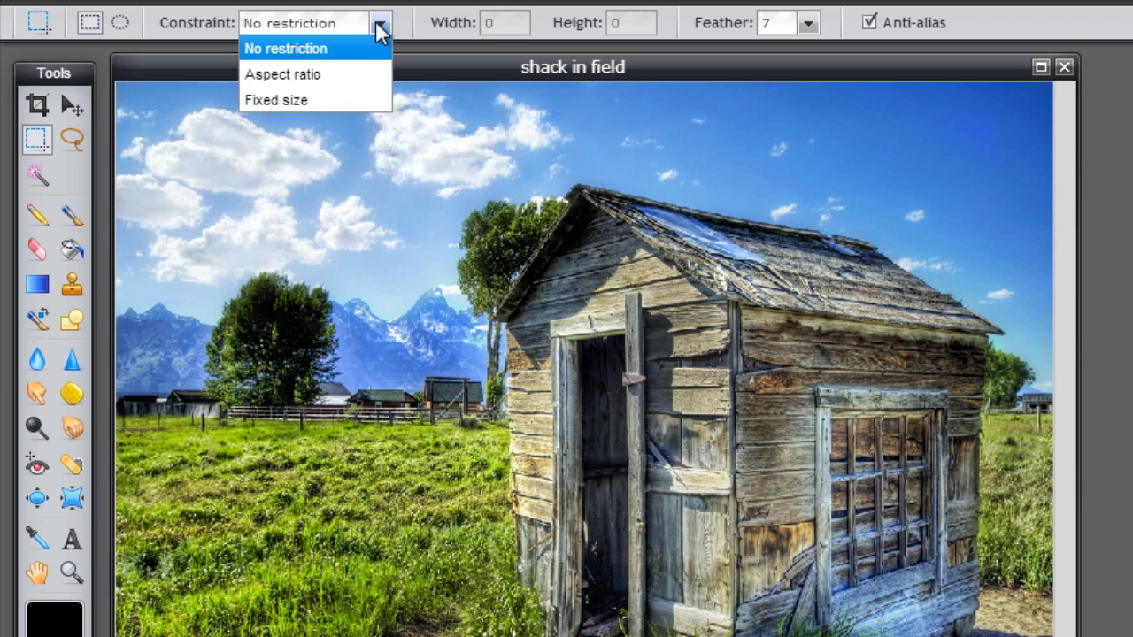
pyautogui.click(469, 134)
pyautogui.click(808, 24)
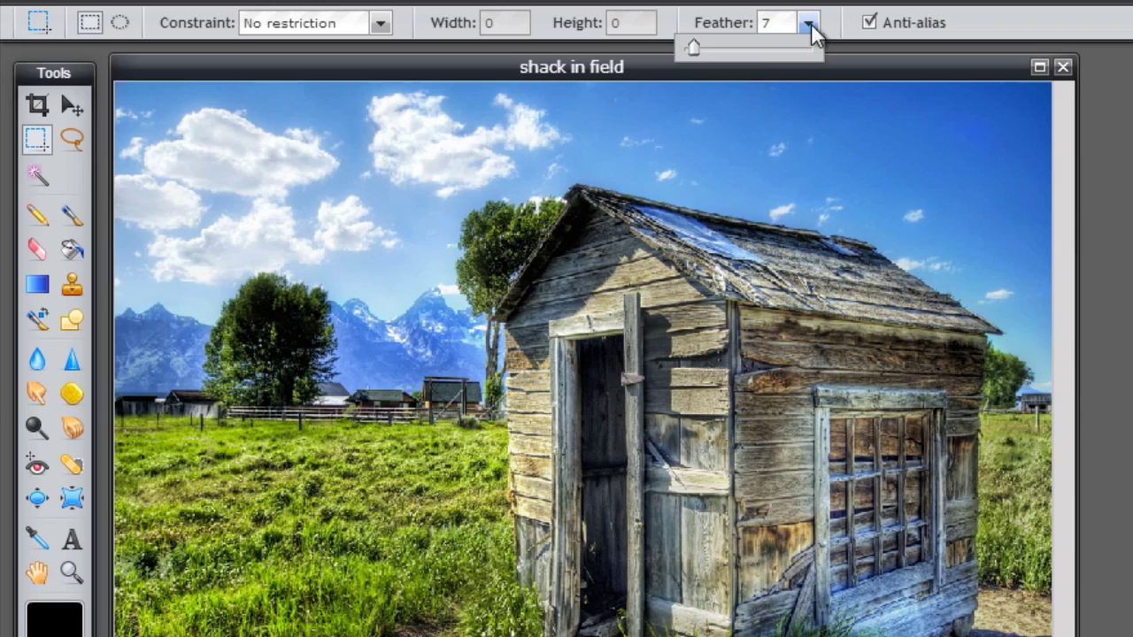
pyautogui.moveTo(698, 56); pyautogui.dragTo(731, 57)
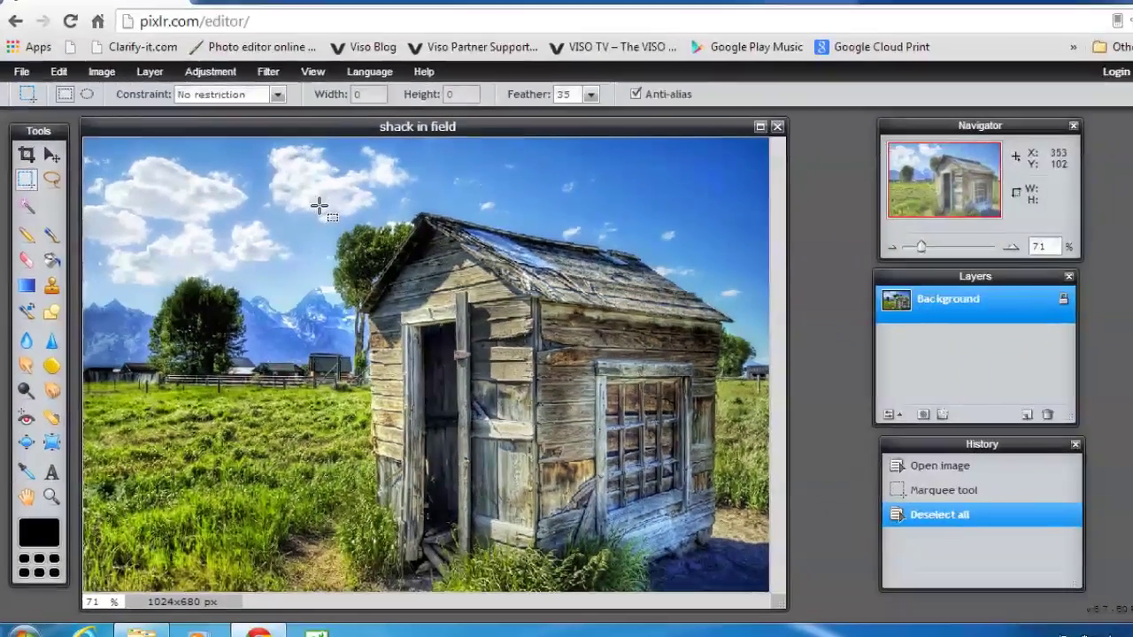
# - Select a rectangle around the shack, invert the selection, and cut the surroundings away
pyautogui.moveTo(386, 191); pyautogui.dragTo(858, 605)
pyautogui.moveTo(669, 534); pyautogui.dragTo(712, 554)
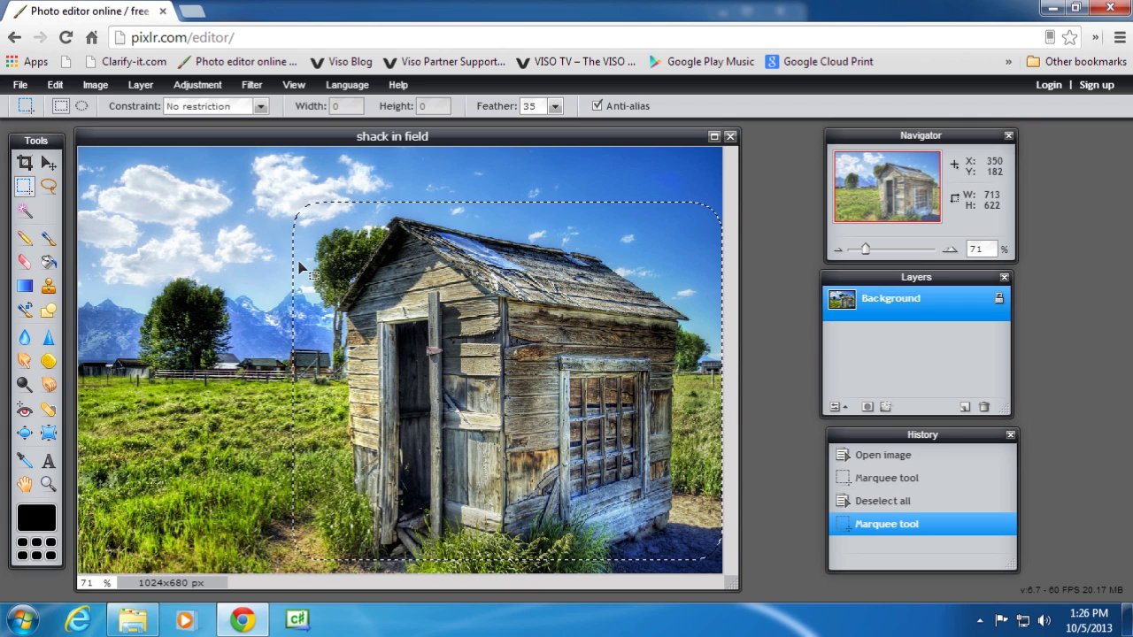
pyautogui.click(55, 86)
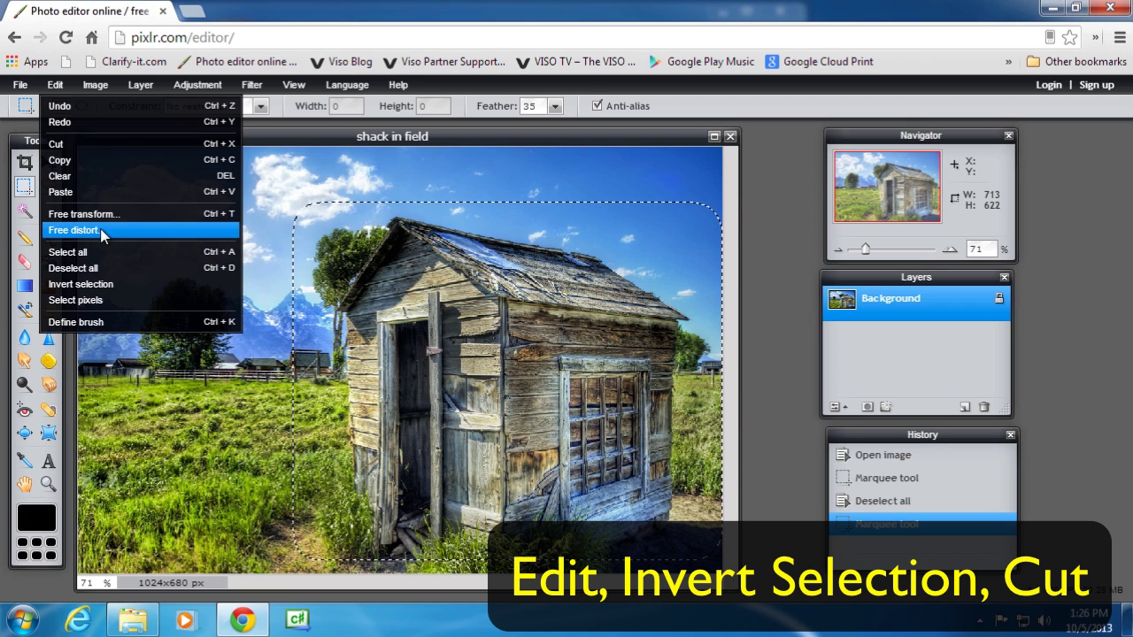
pyautogui.click(89, 285)
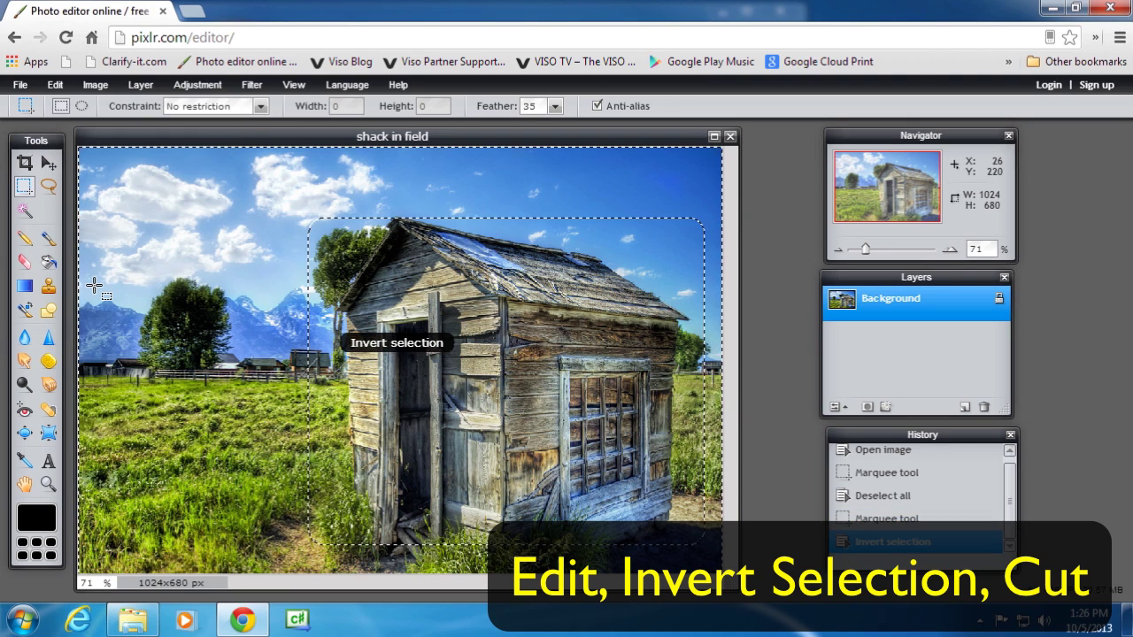
pyautogui.click(58, 84)
pyautogui.click(58, 144)
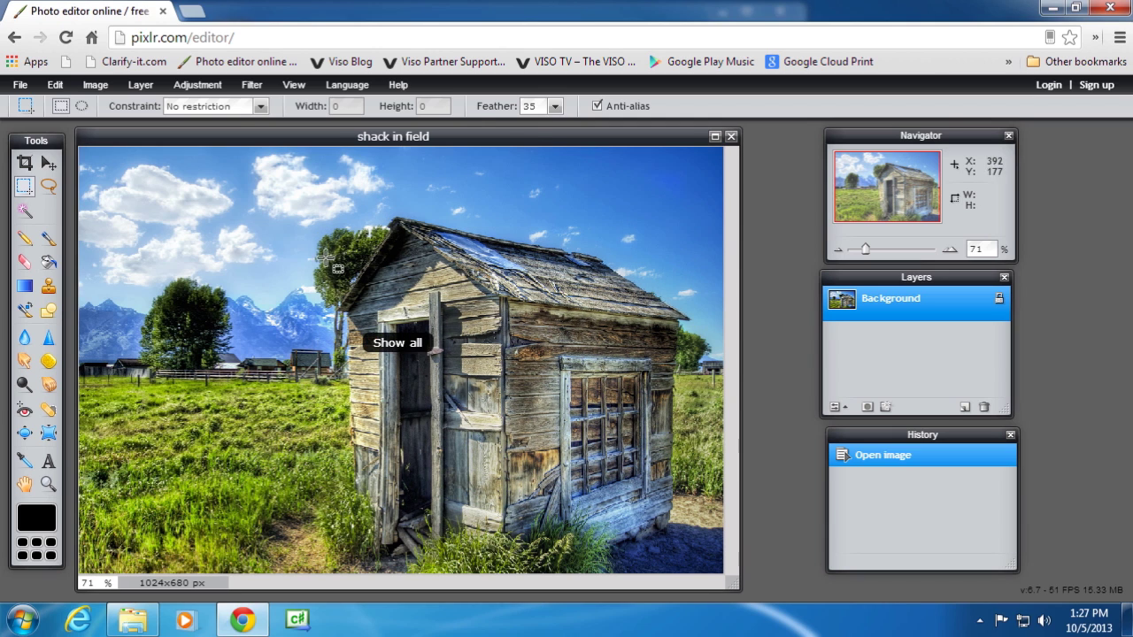
# - Lower the feather to 3, select around the shack, invert, and cut the surroundings
pyautogui.click(555, 106)
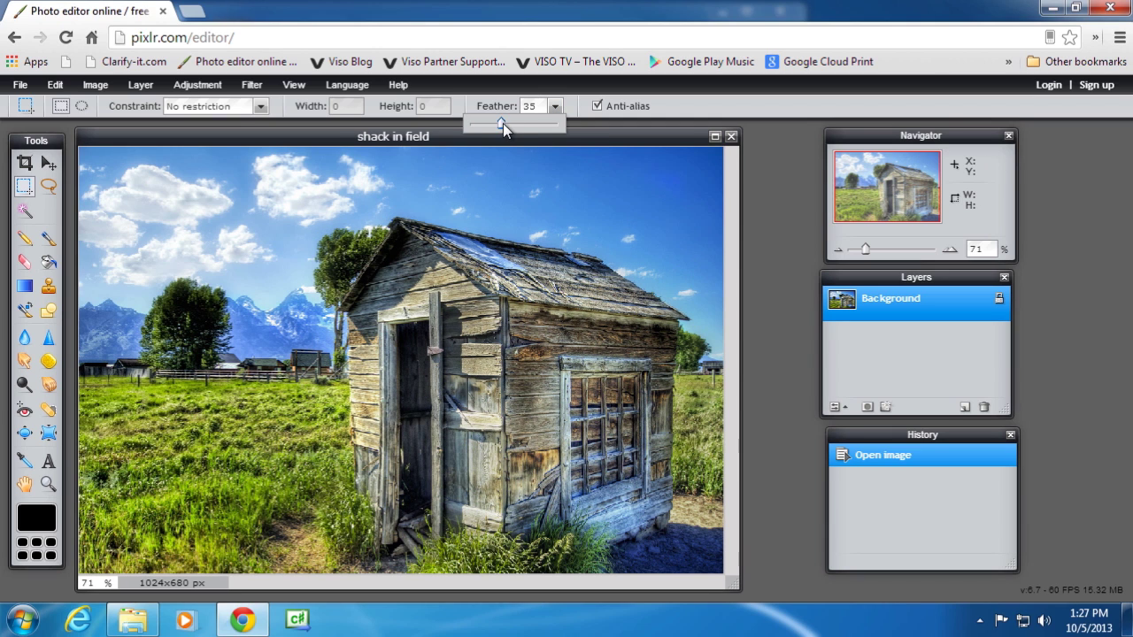
pyautogui.moveTo(477, 121); pyautogui.dragTo(469, 125)
pyautogui.moveTo(300, 209); pyautogui.dragTo(695, 561)
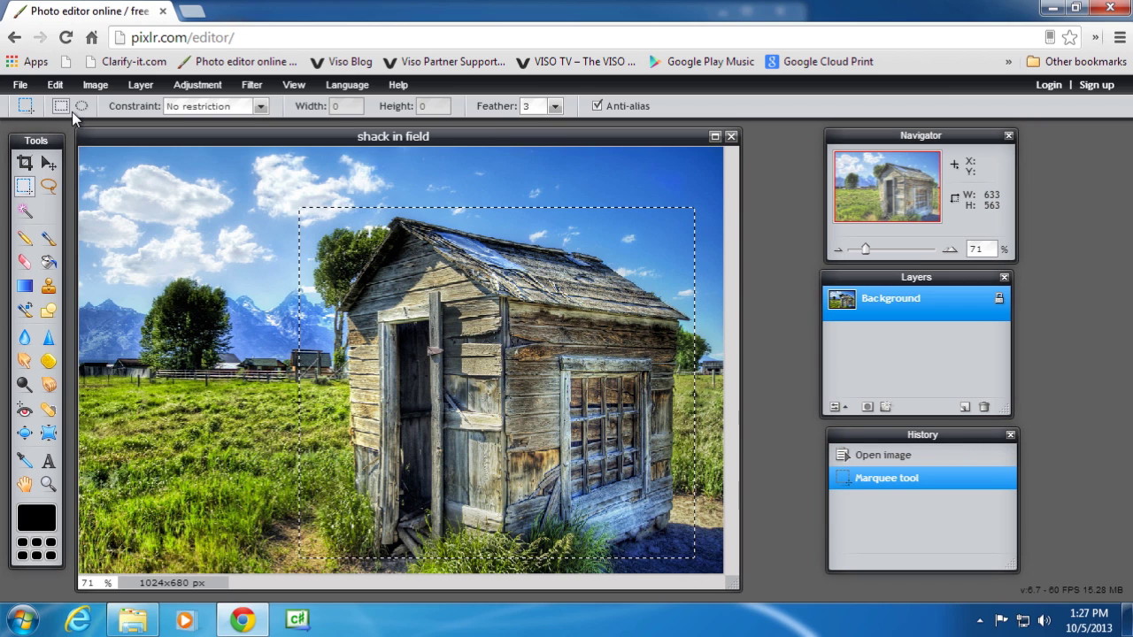
pyautogui.click(55, 84)
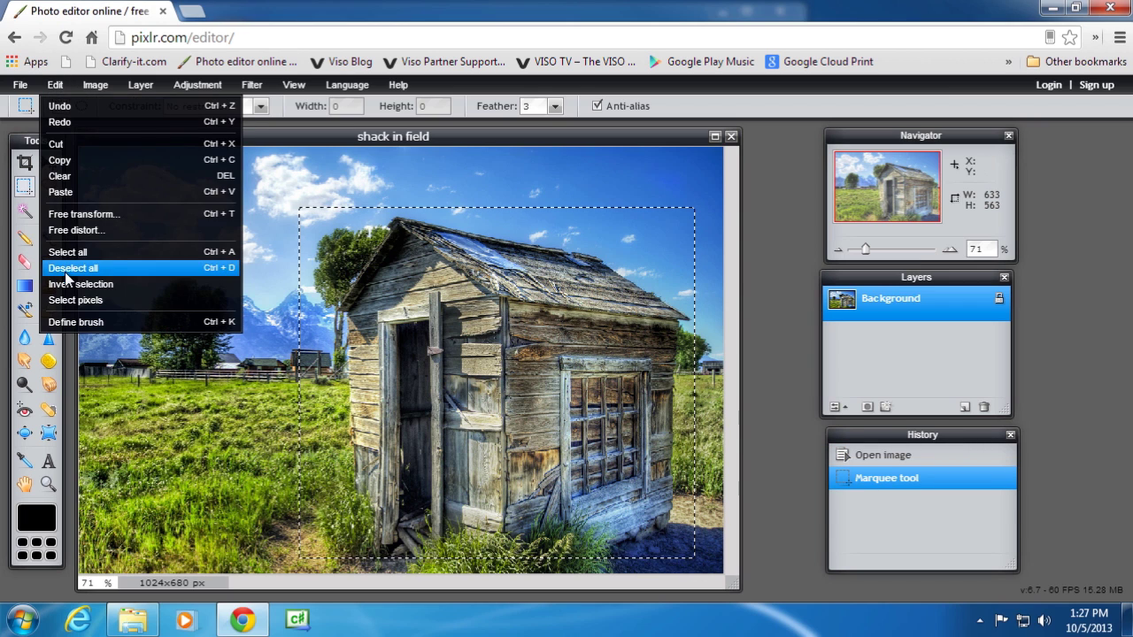
pyautogui.click(66, 282)
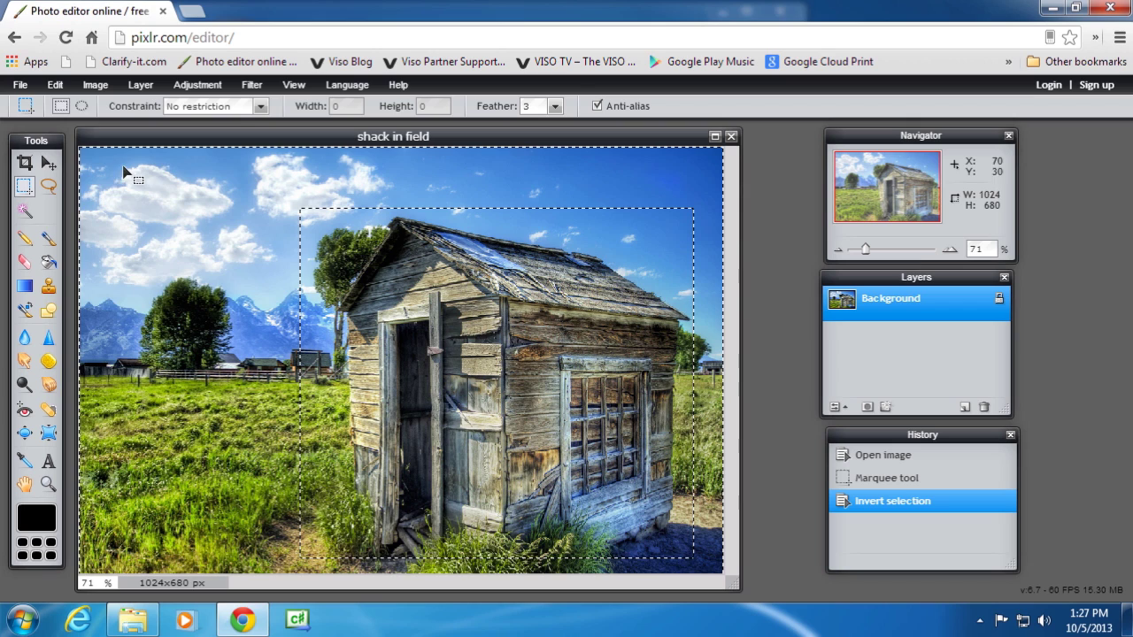
pyautogui.click(55, 84)
pyautogui.click(55, 151)
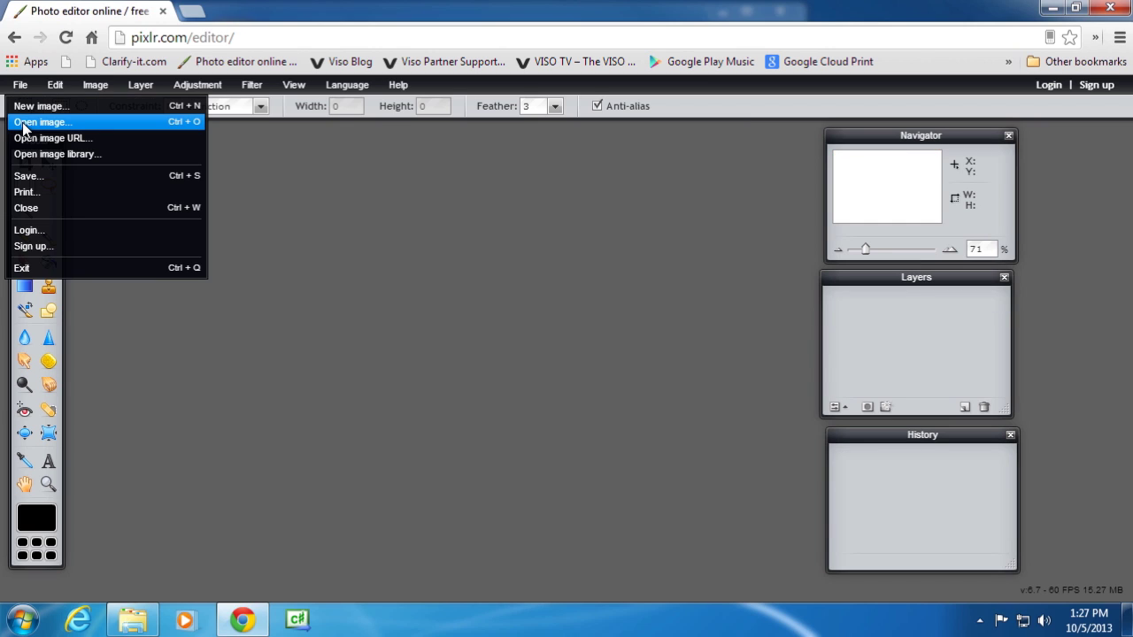
# - Reopen the 'shack in field' photo
pyautogui.click(24, 126)
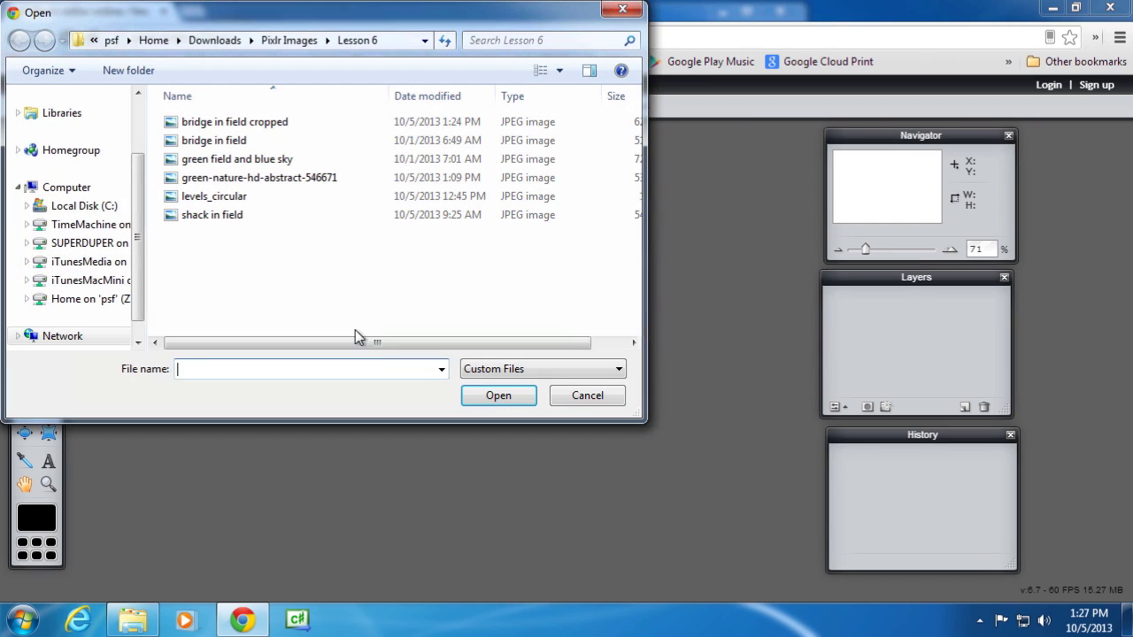
pyautogui.click(220, 222)
pyautogui.doubleClick(220, 221)
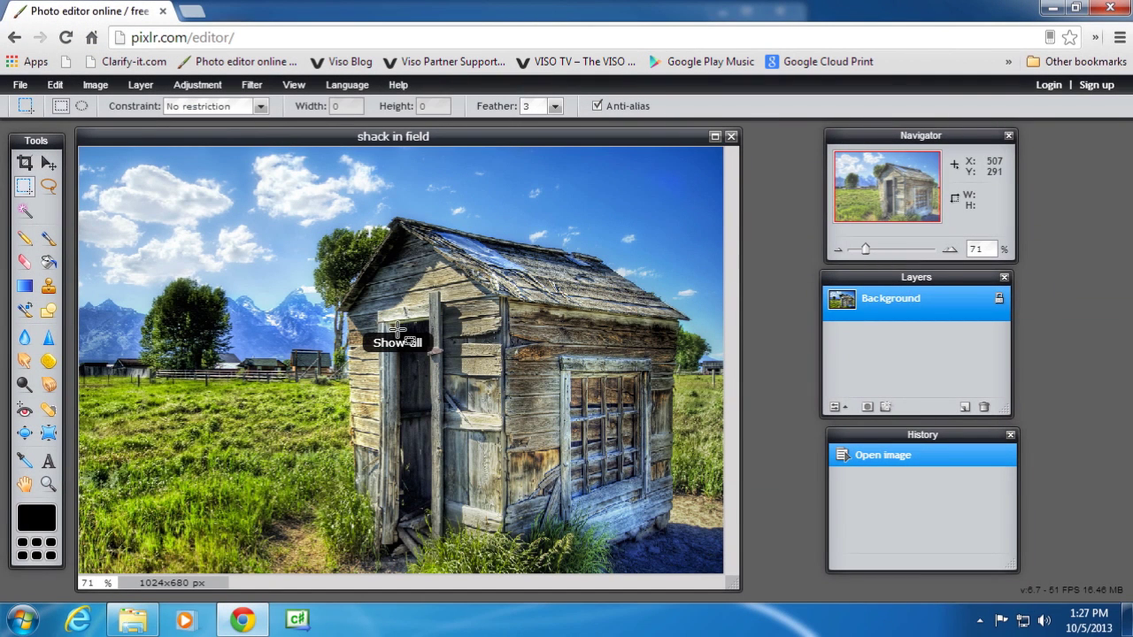
# - Set feather to 12, select a rectangle around the shack, and cut it to the clipboard
pyautogui.click(554, 107)
pyautogui.moveTo(474, 125); pyautogui.dragTo(481, 125)
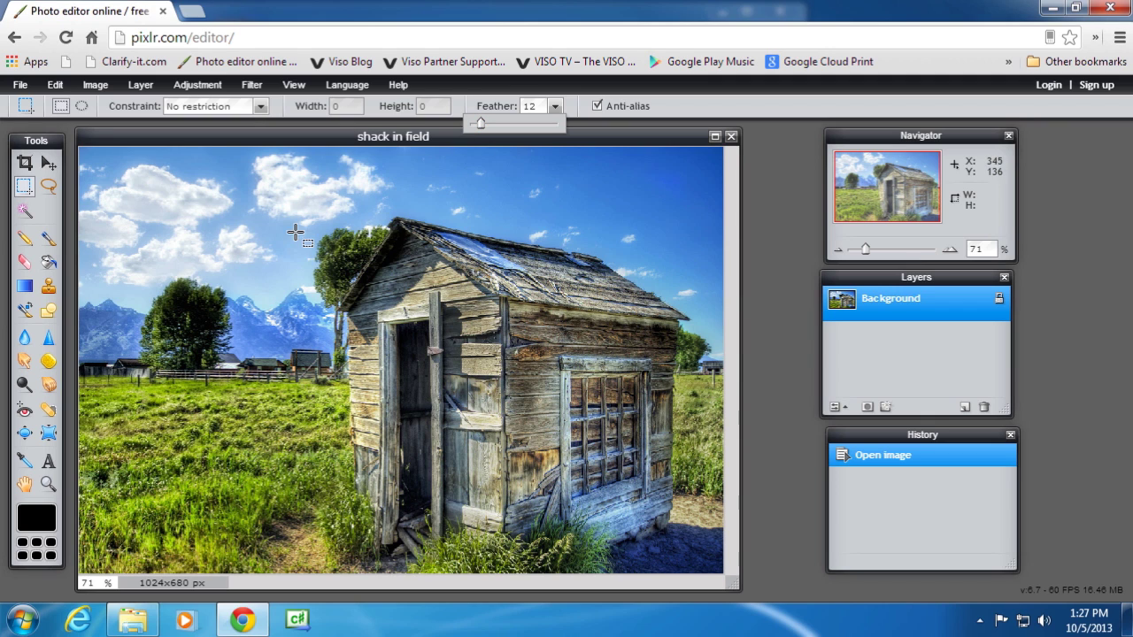
pyautogui.moveTo(316, 205); pyautogui.dragTo(707, 565)
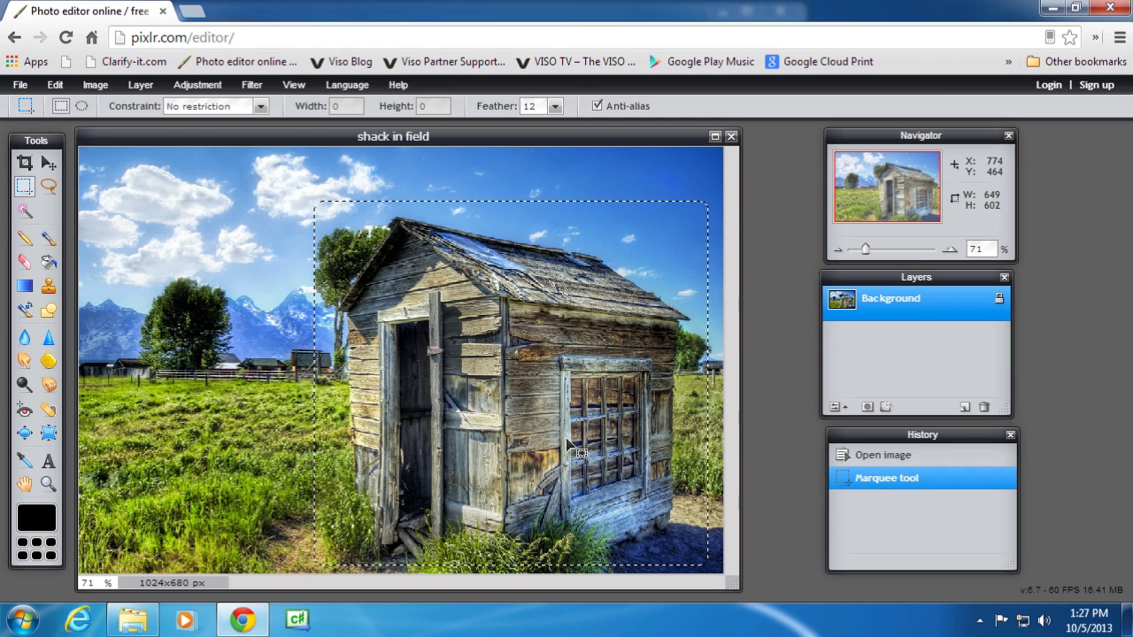
pyautogui.click(55, 85)
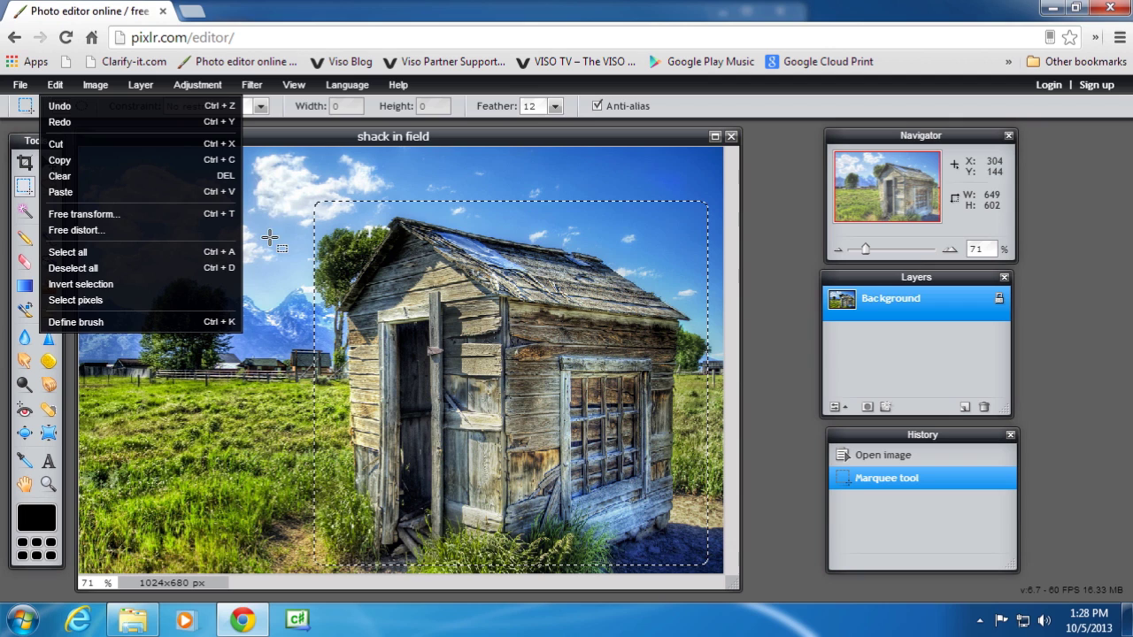
pyautogui.click(293, 84)
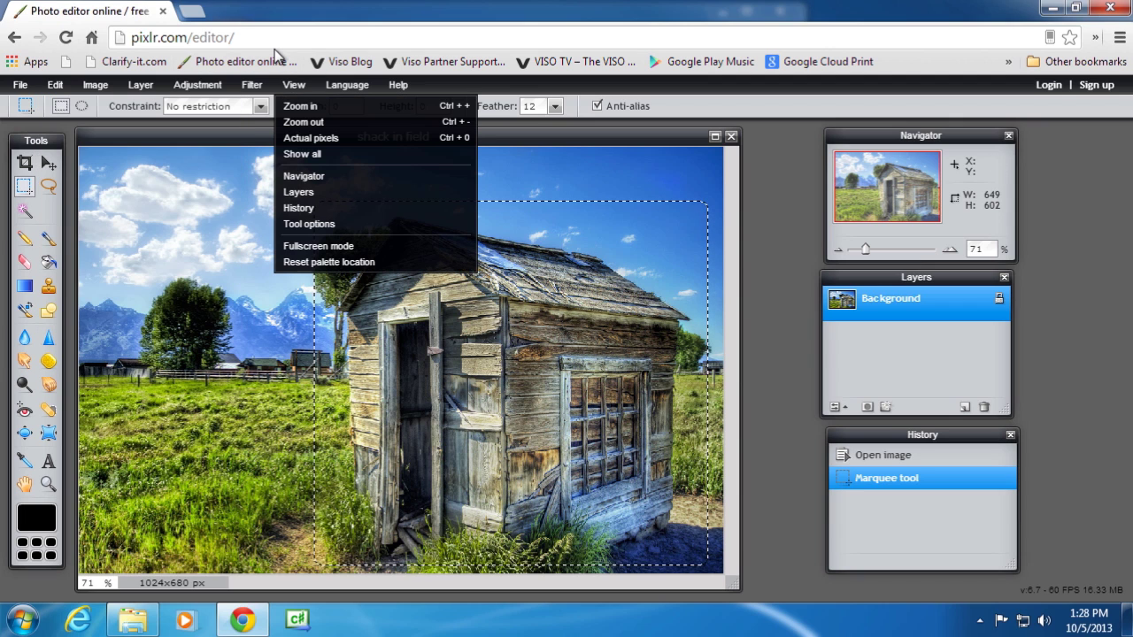
pyautogui.click(55, 84)
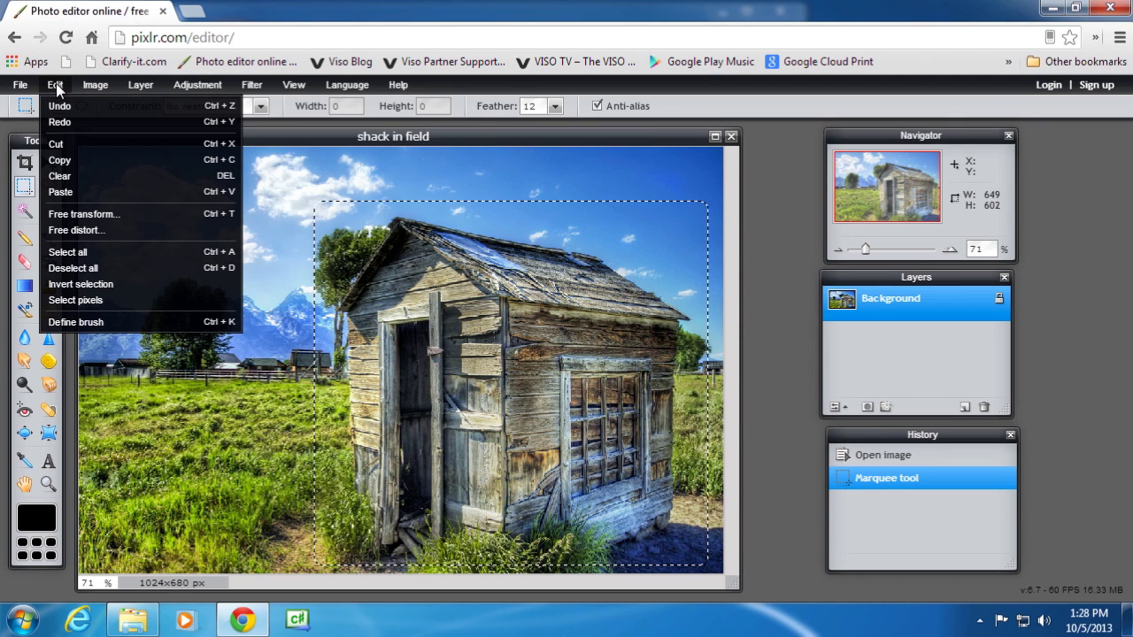
pyautogui.click(57, 145)
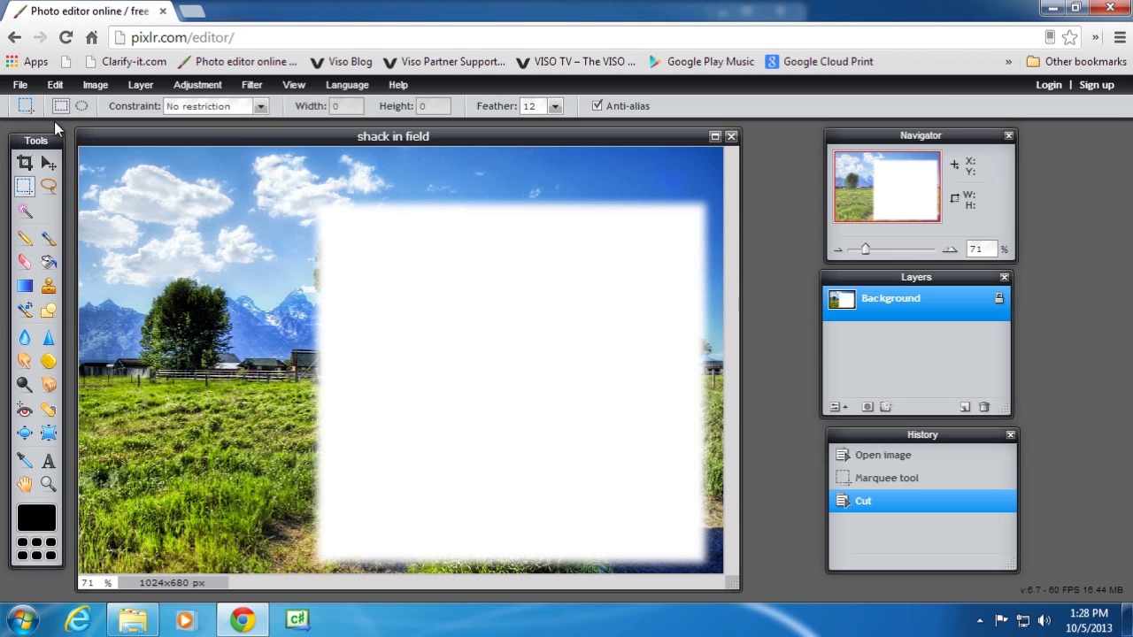
# - Create a new transparent image named 'shack transparent' from the clipboard contents
pyautogui.click(20, 84)
pyautogui.click(35, 106)
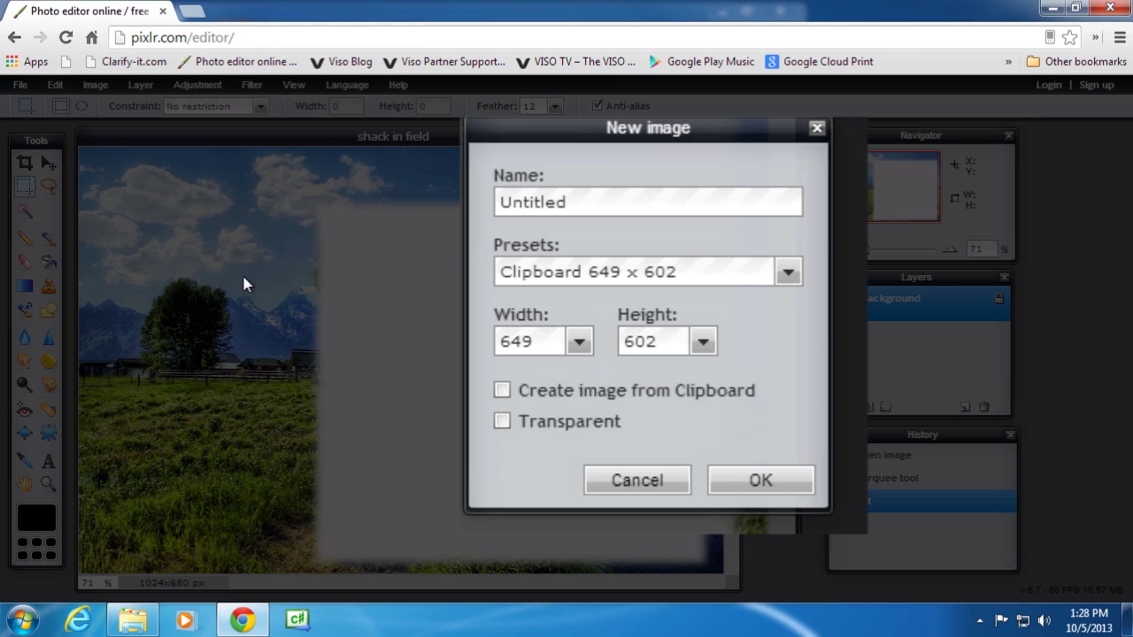
pyautogui.click(502, 421)
pyautogui.moveTo(579, 202); pyautogui.dragTo(500, 202)
pyautogui.write('shack')
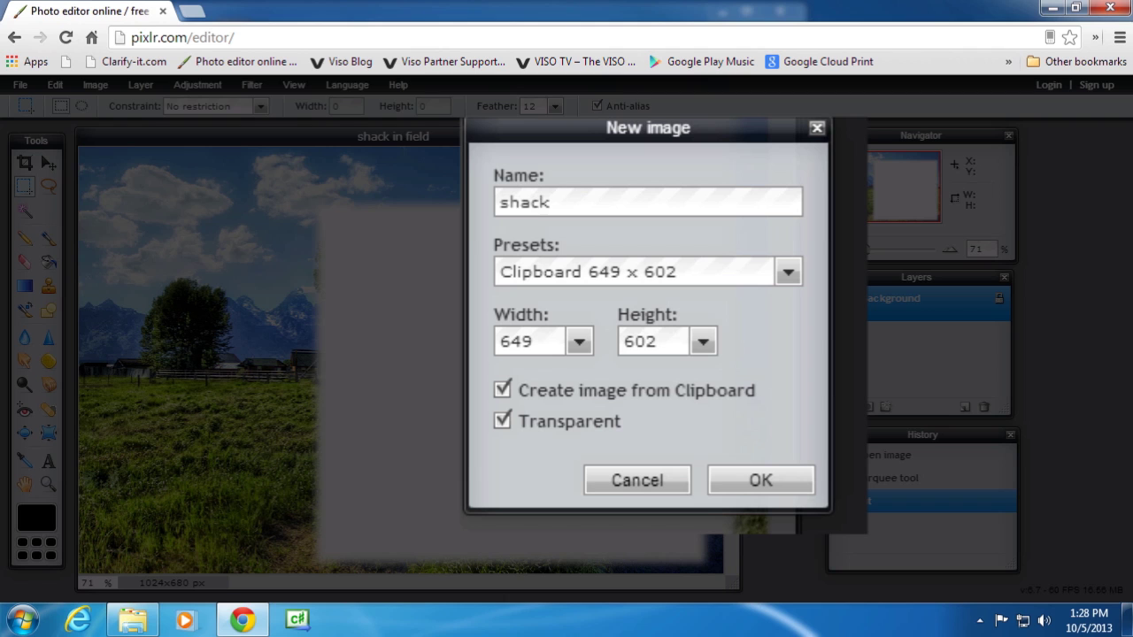
pyautogui.write(' transparent')
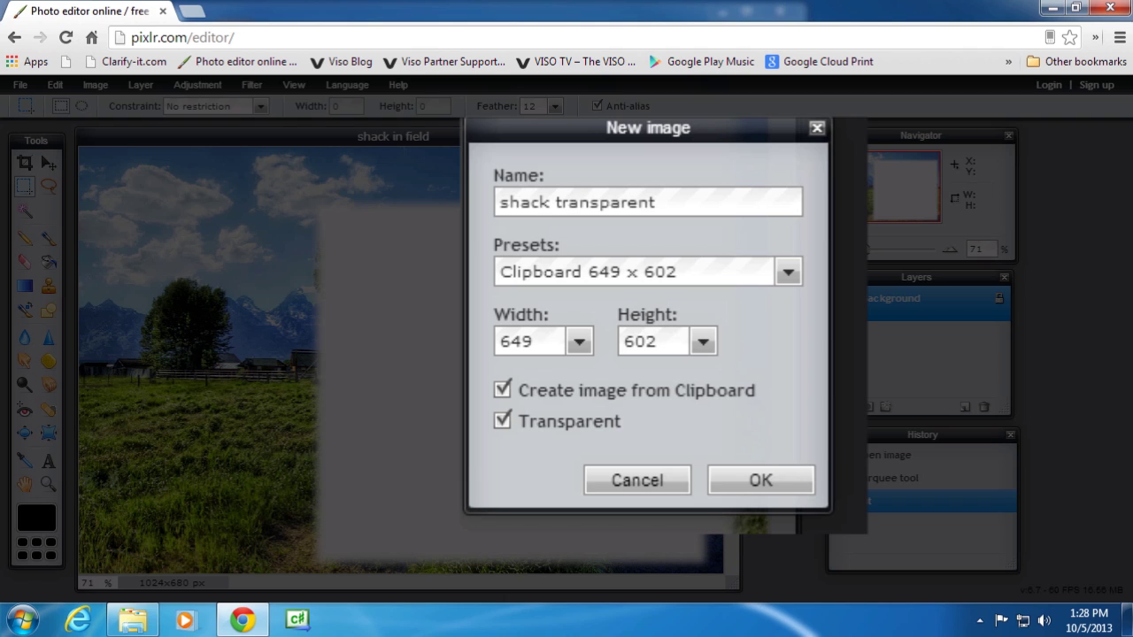
pyautogui.click(769, 471)
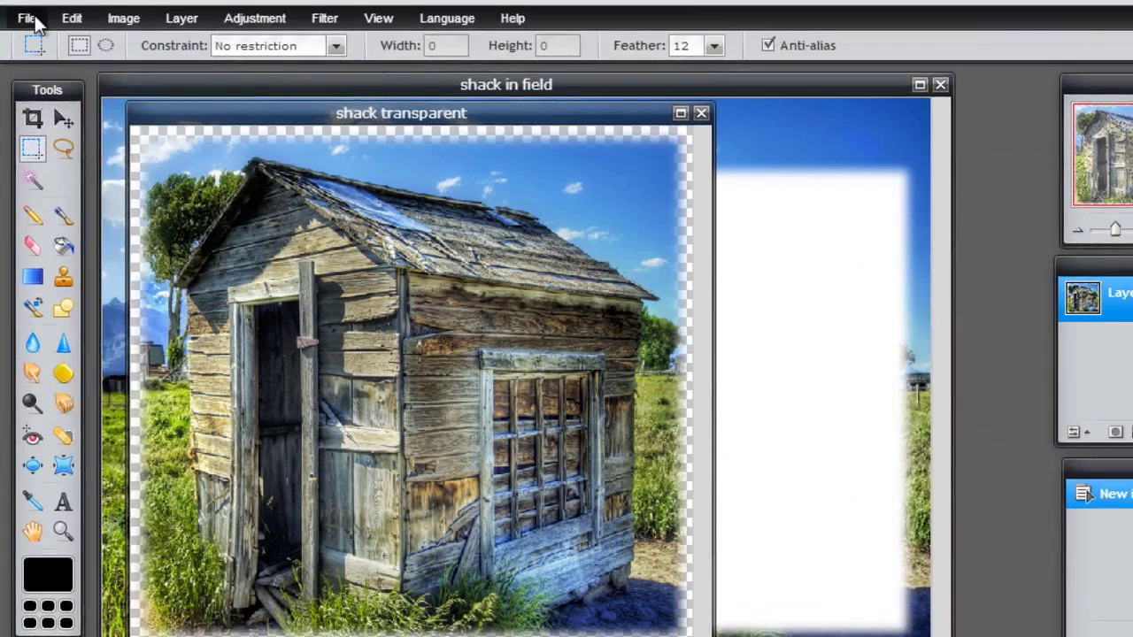
# - Save the image in PNG format as 'shack transparent'
pyautogui.click(20, 84)
pyautogui.click(38, 136)
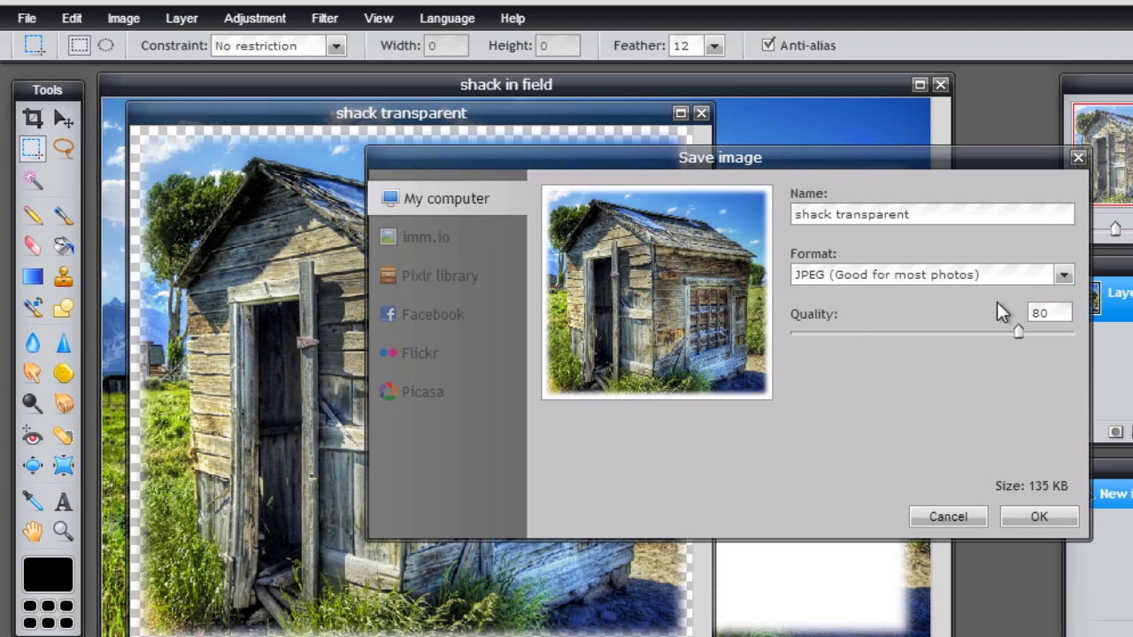
pyautogui.click(1064, 276)
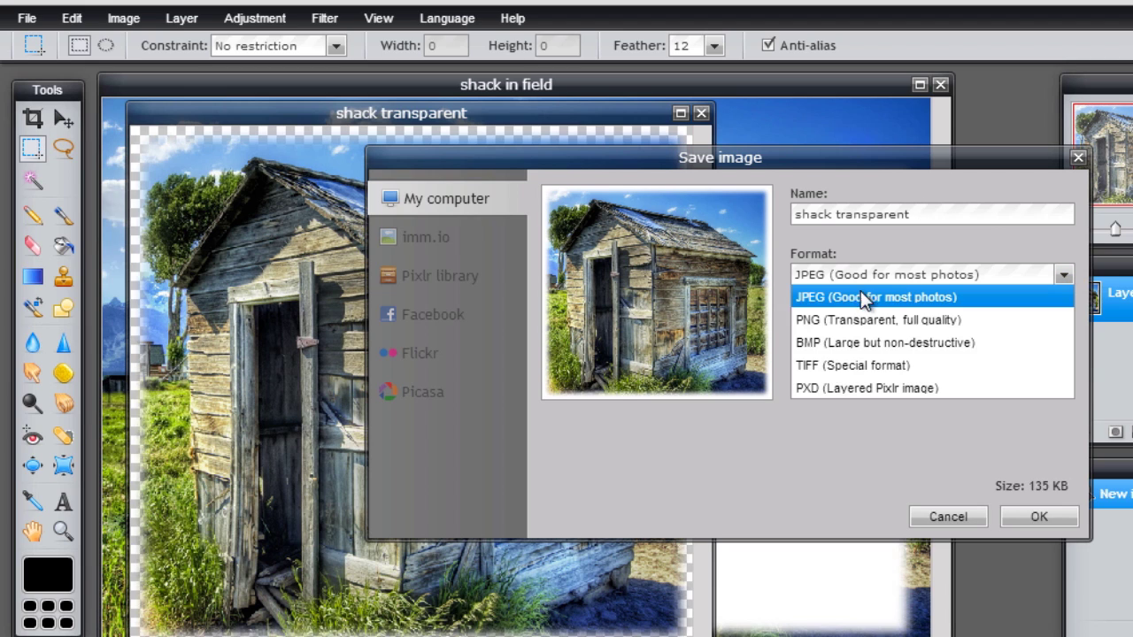
pyautogui.click(820, 322)
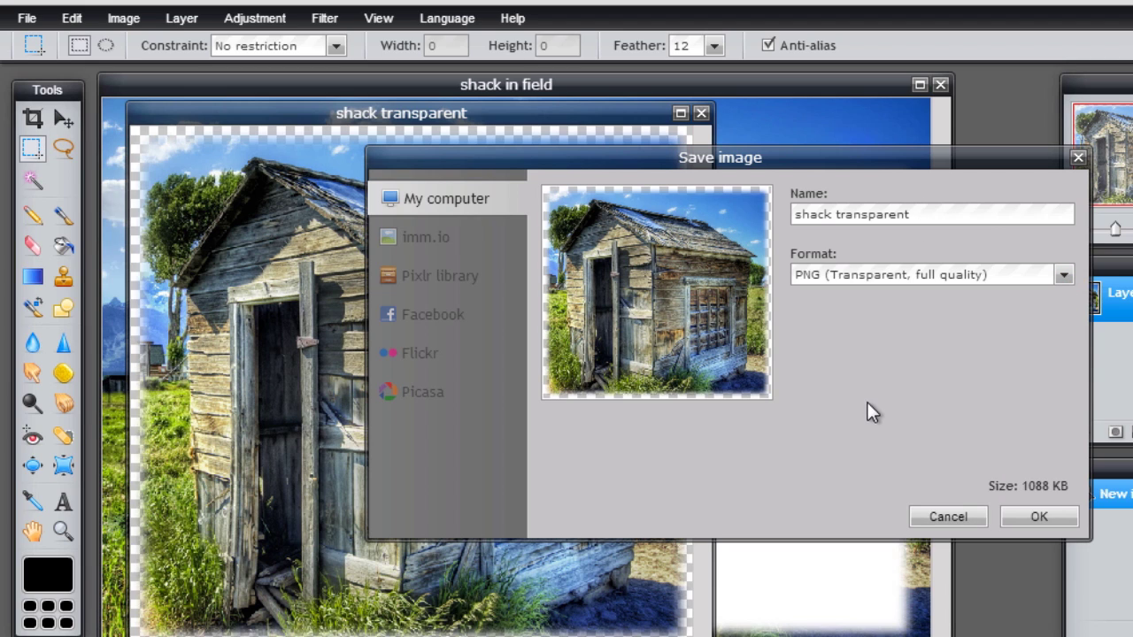
pyautogui.click(1031, 516)
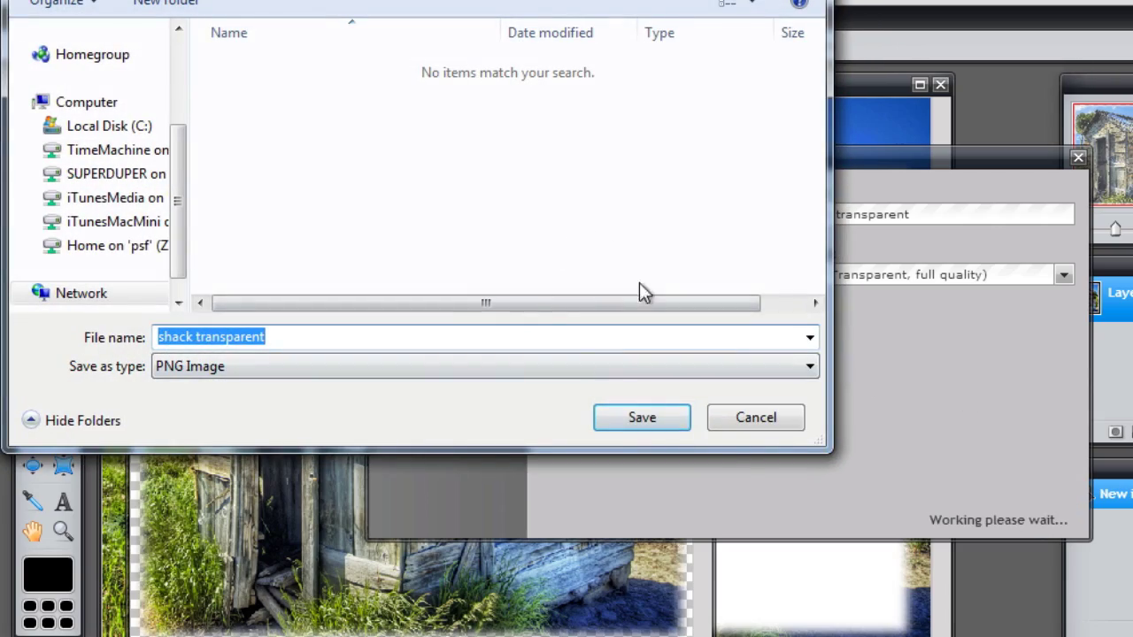
pyautogui.click(639, 419)
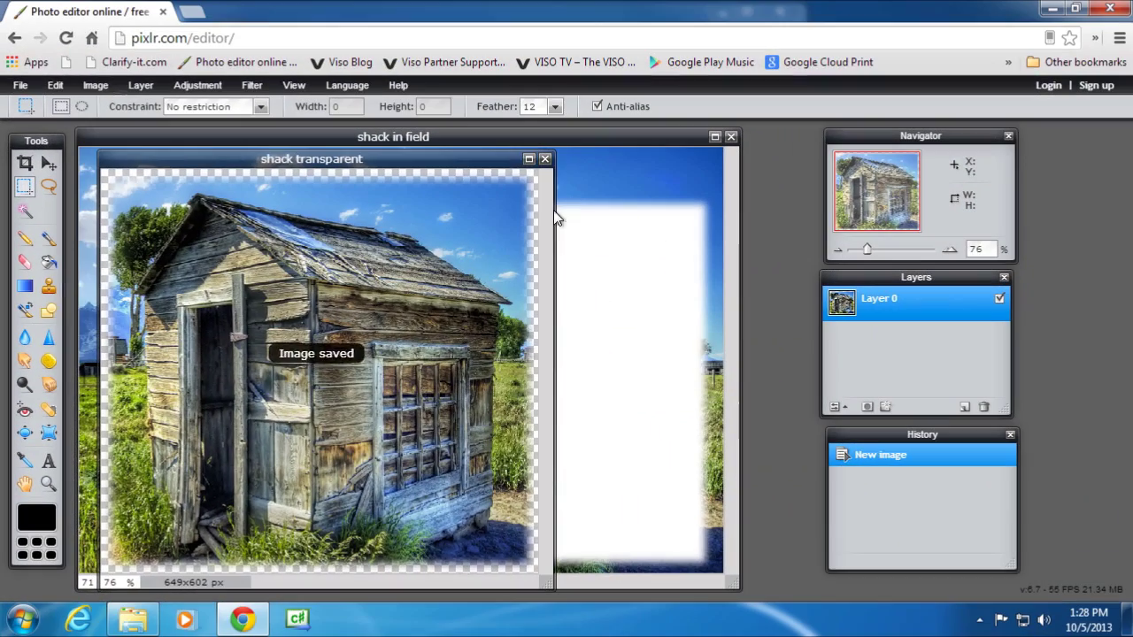
# - Close 'shack transparent' and 'shack in field', then open the 1800×1368 'green field and blue sky' photo
pyautogui.click(545, 159)
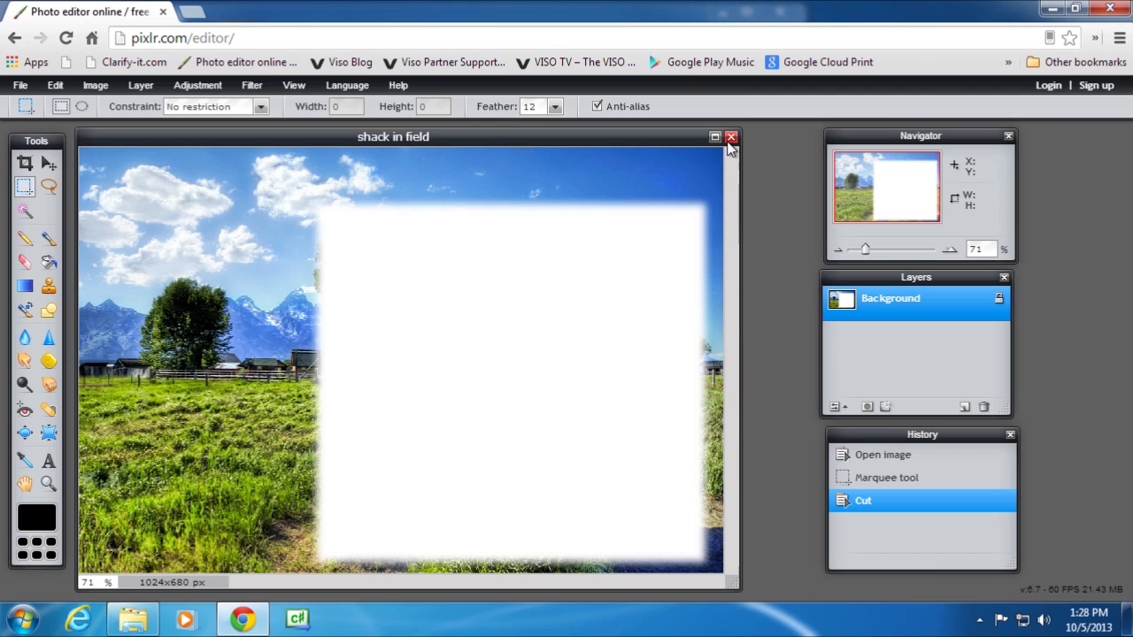
pyautogui.click(731, 140)
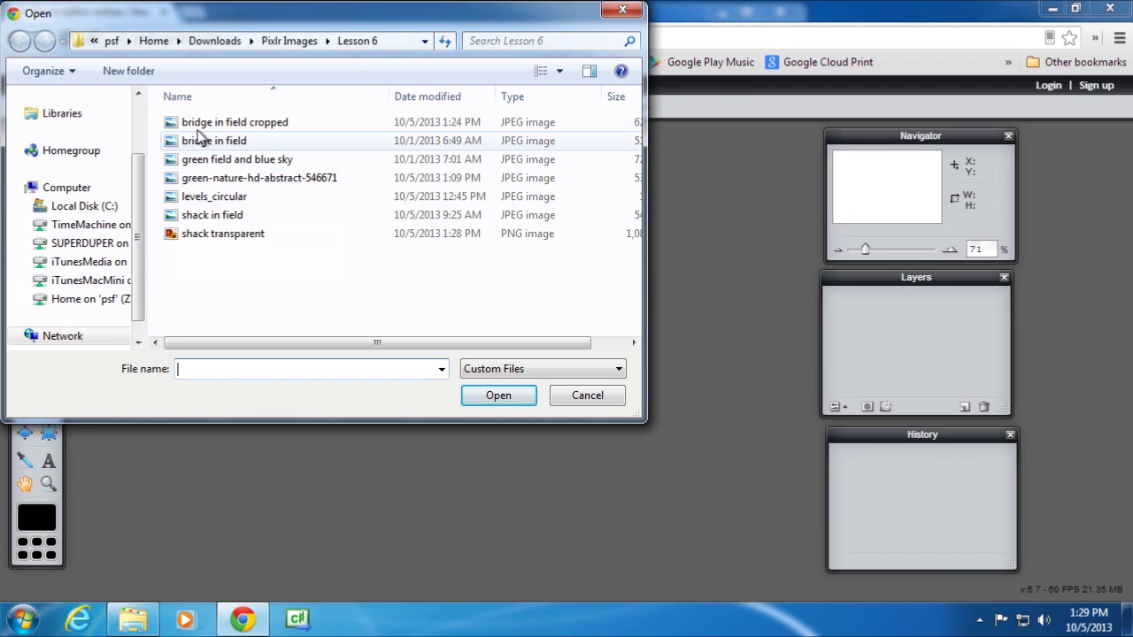
pyautogui.doubleClick(212, 159)
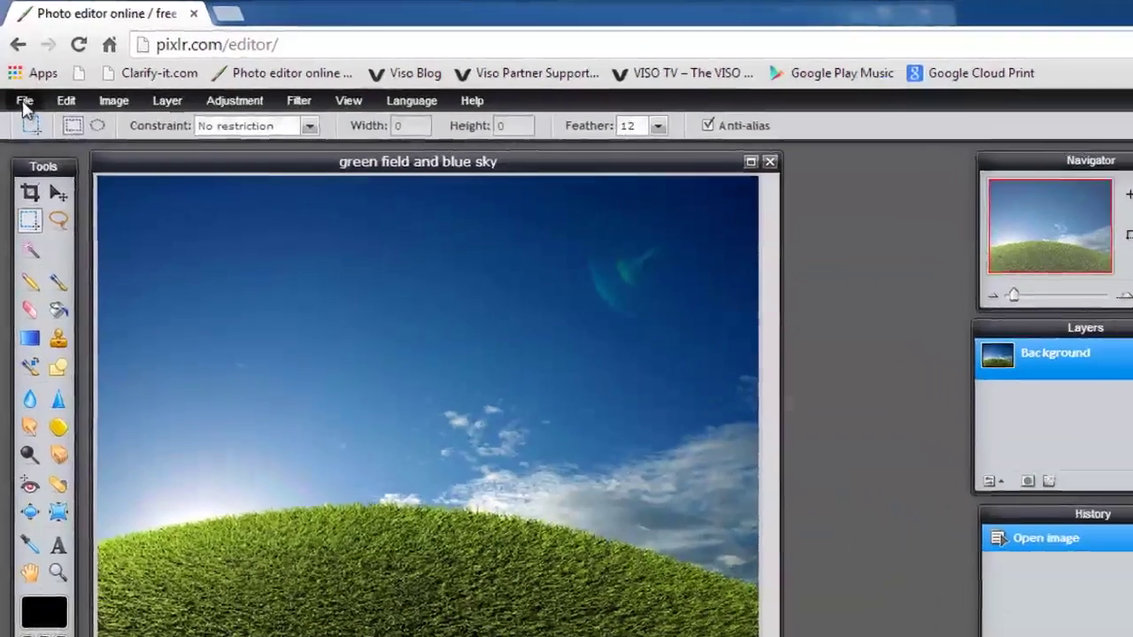
# - Add 'shack transparent' as Layer 1 and move the shack onto the grassy hill
pyautogui.click(25, 102)
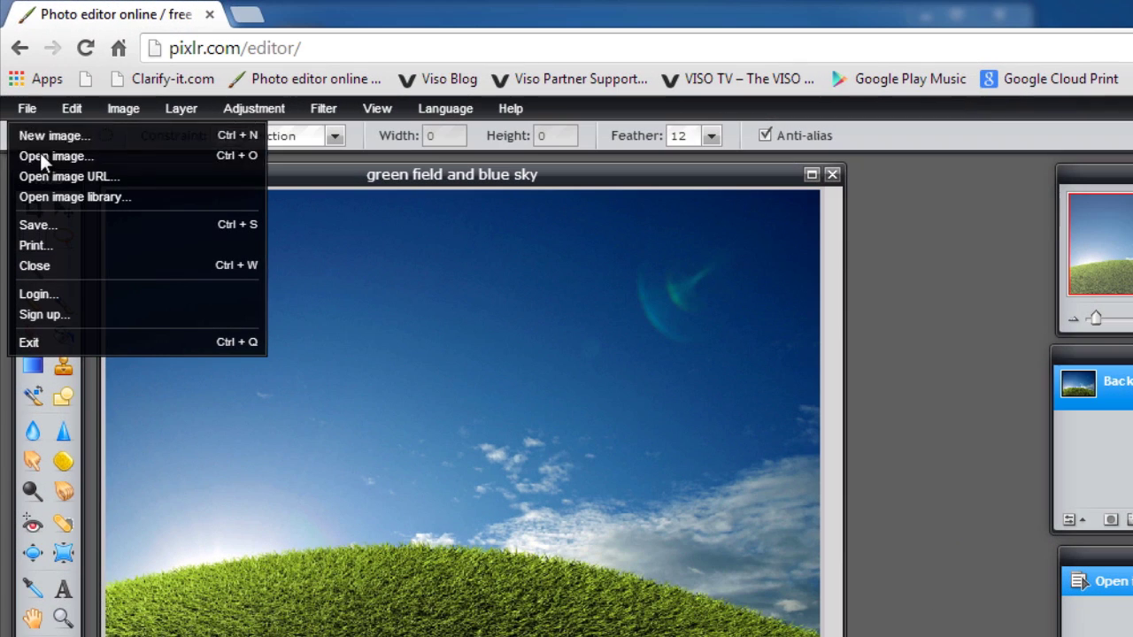
pyautogui.click(169, 101)
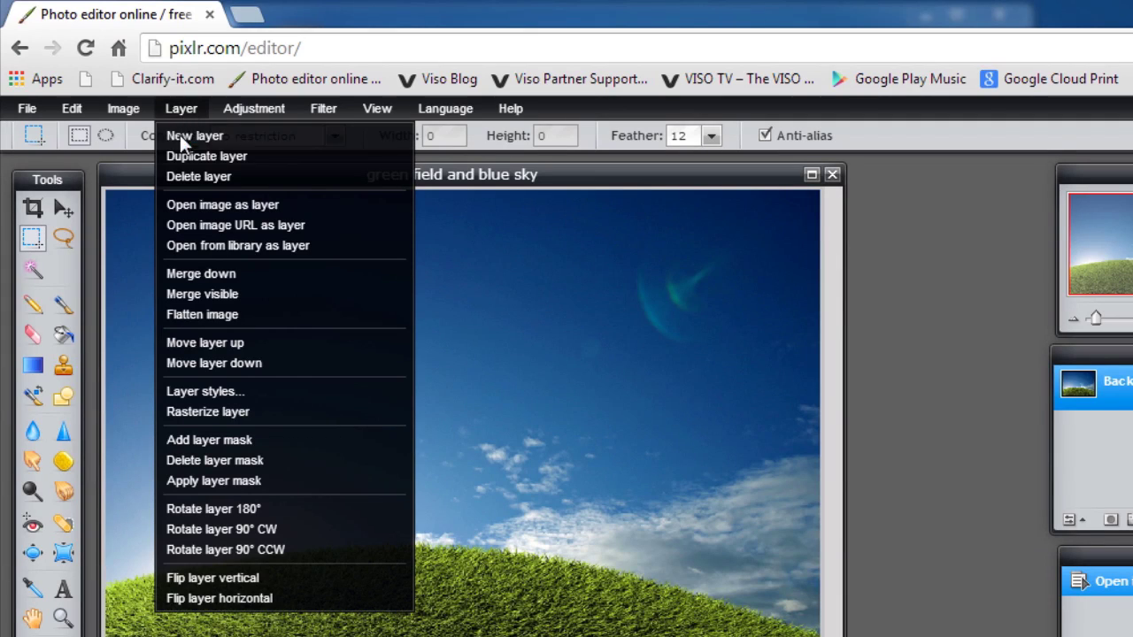
pyautogui.click(183, 203)
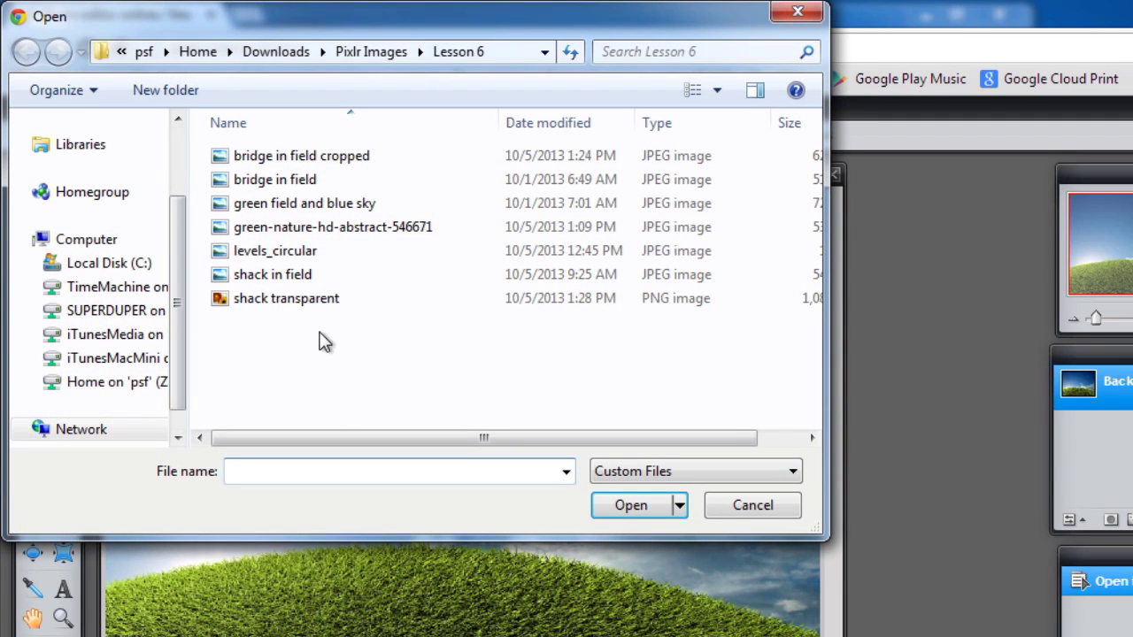
pyautogui.doubleClick(287, 301)
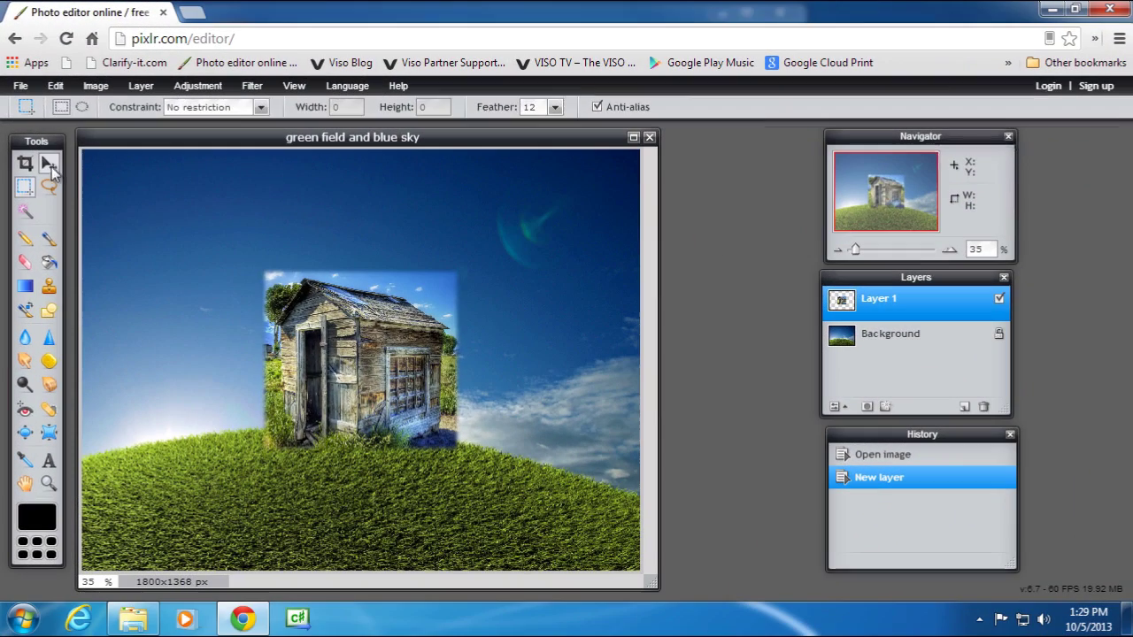
pyautogui.click(61, 200)
pyautogui.moveTo(368, 390); pyautogui.dragTo(384, 458)
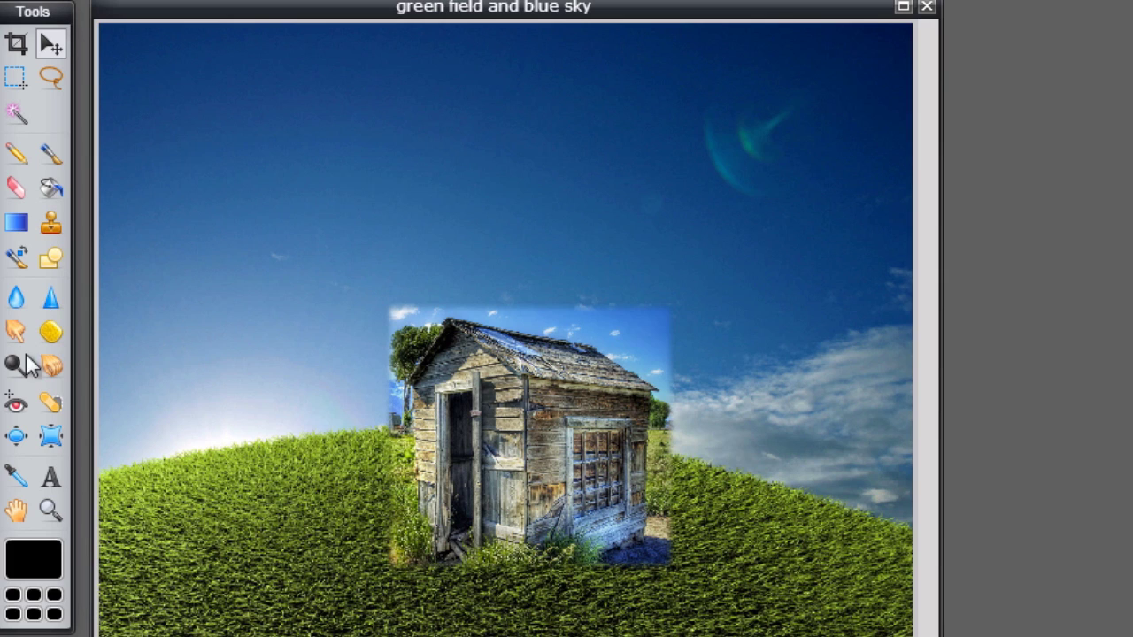
pyautogui.click(21, 124)
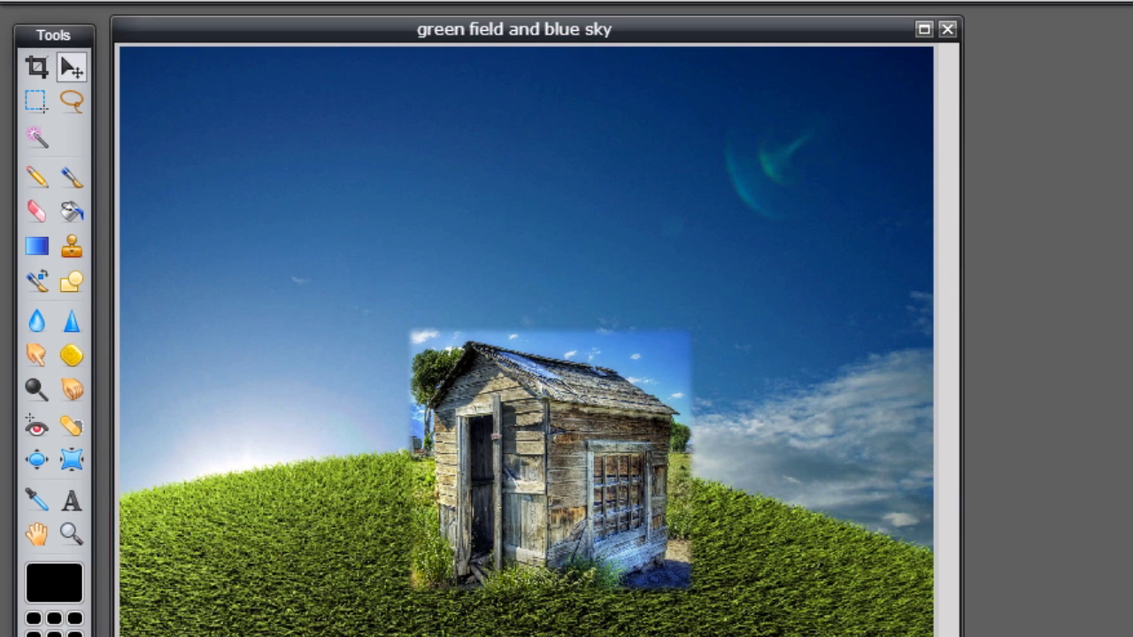
pyautogui.scroll(5, 549, 390)
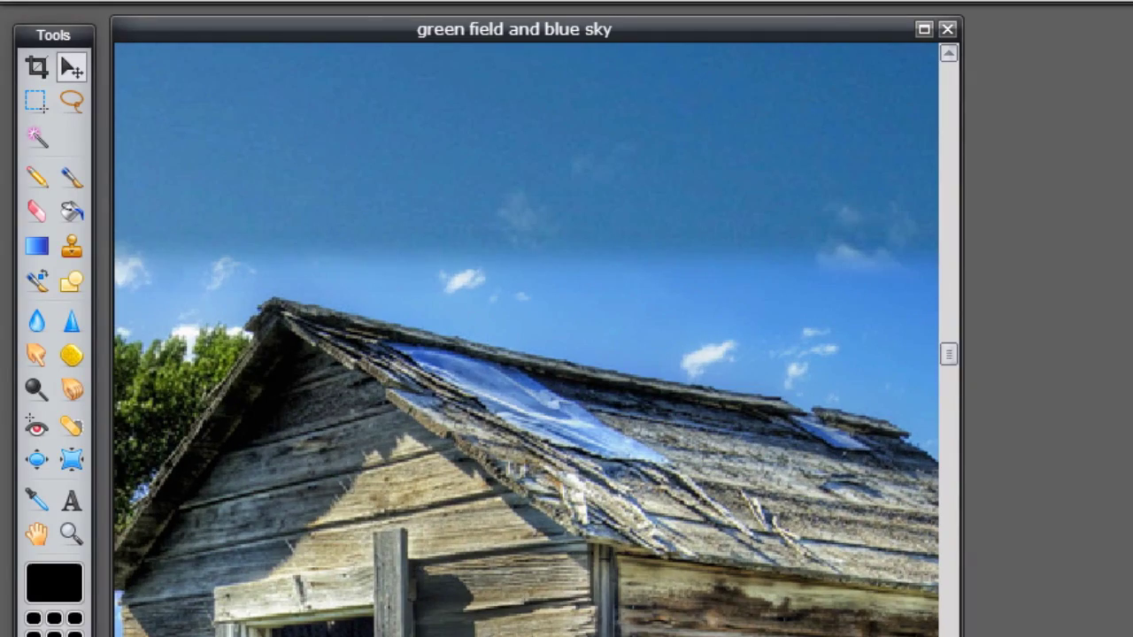
pyautogui.scroll(-5, 526, 340)
pyautogui.scroll(4, 527, 339)
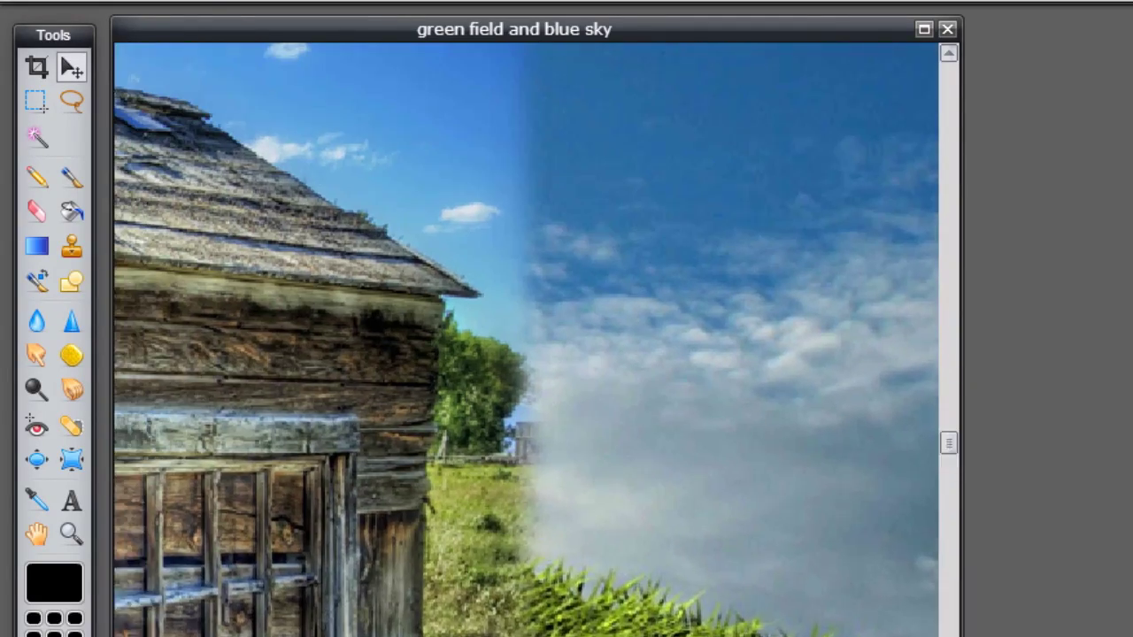
pyautogui.hscroll(-2, 527, 340)
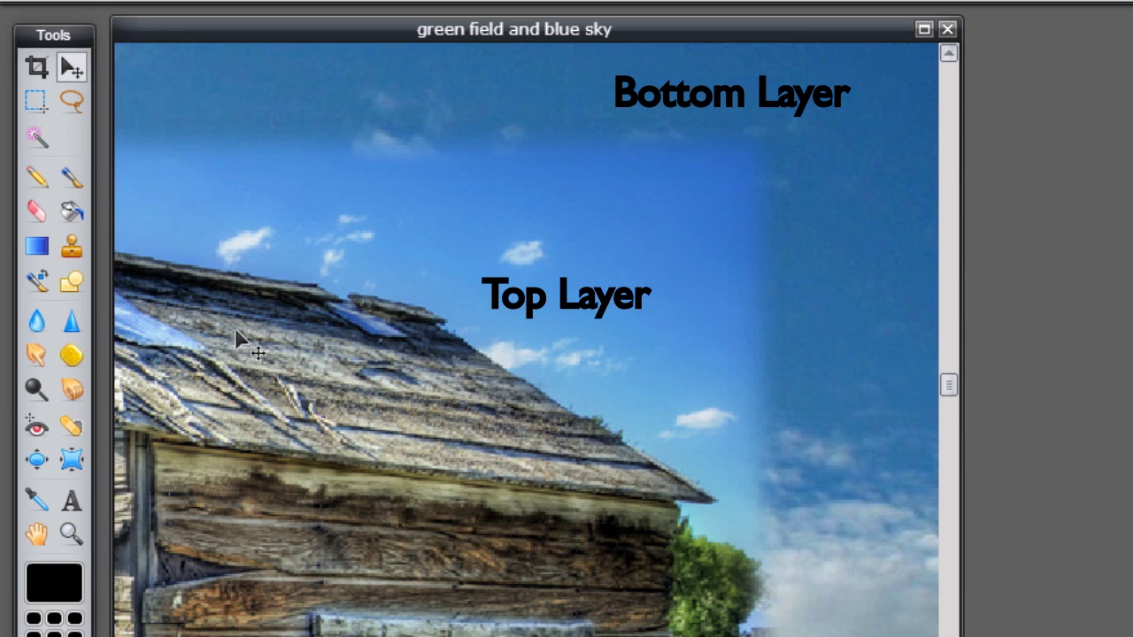
# - Erase the shack layer's light sky above and along the roof edge, zoomed in
pyautogui.click(36, 211)
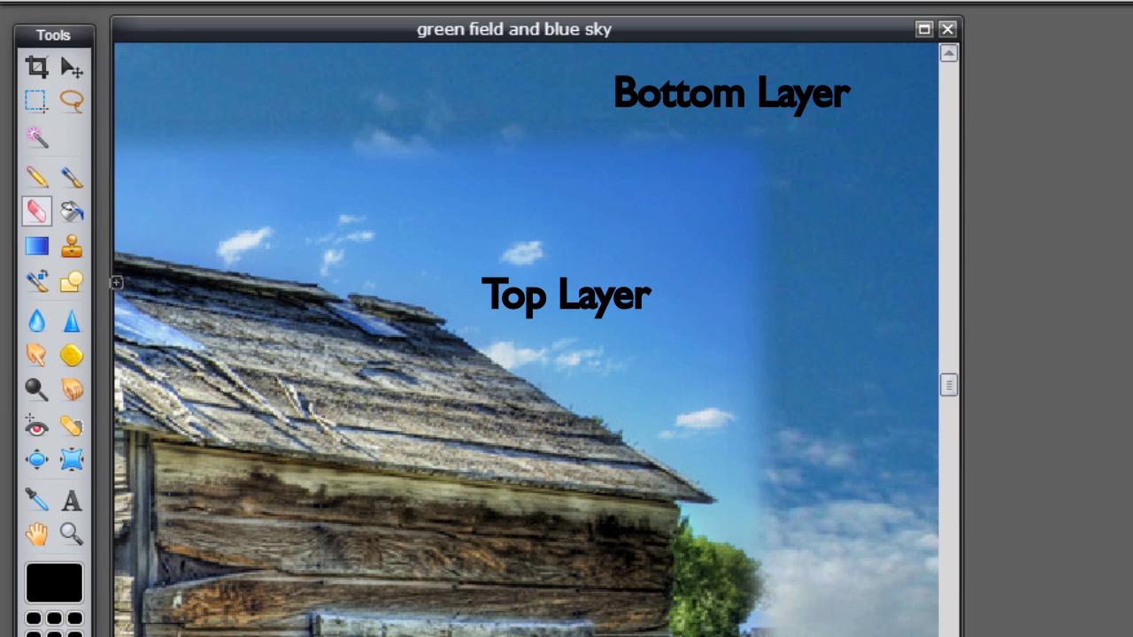
pyautogui.moveTo(361, 182)
pyautogui.mouseDown()
pyautogui.moveTo(547, 210)
pyautogui.moveTo(369, 186)
pyautogui.moveTo(523, 228)
pyautogui.moveTo(264, 203)
pyautogui.moveTo(561, 236)
pyautogui.moveTo(292, 192)
pyautogui.moveTo(478, 205)
pyautogui.mouseUp()
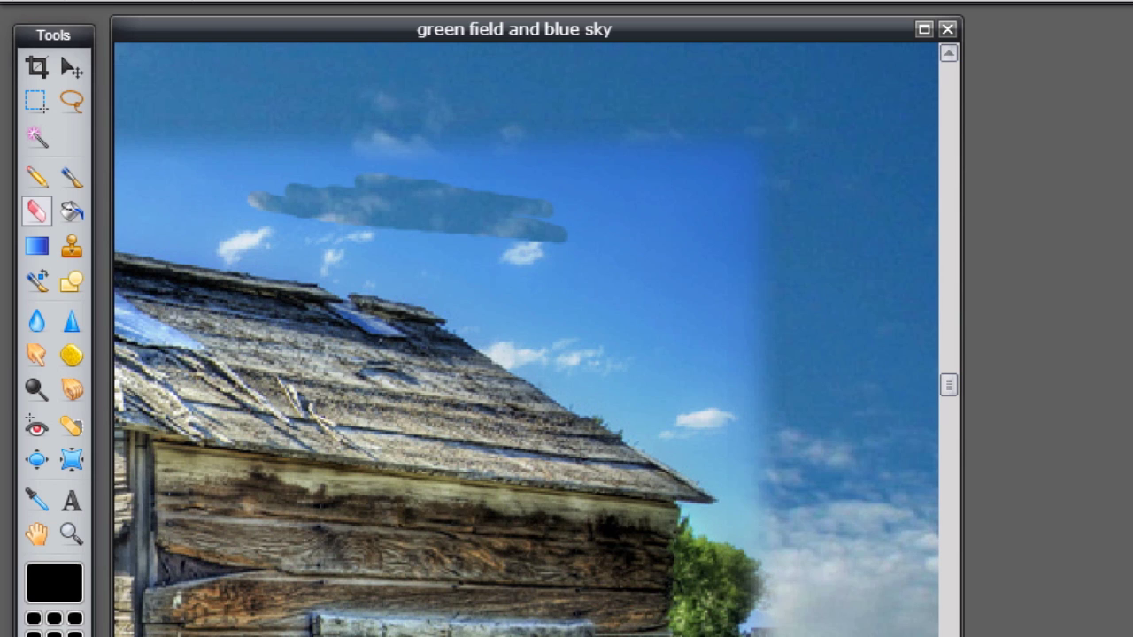
pyautogui.hotkey('ctrl', '+')
pyautogui.hotkey('ctrl', '+')
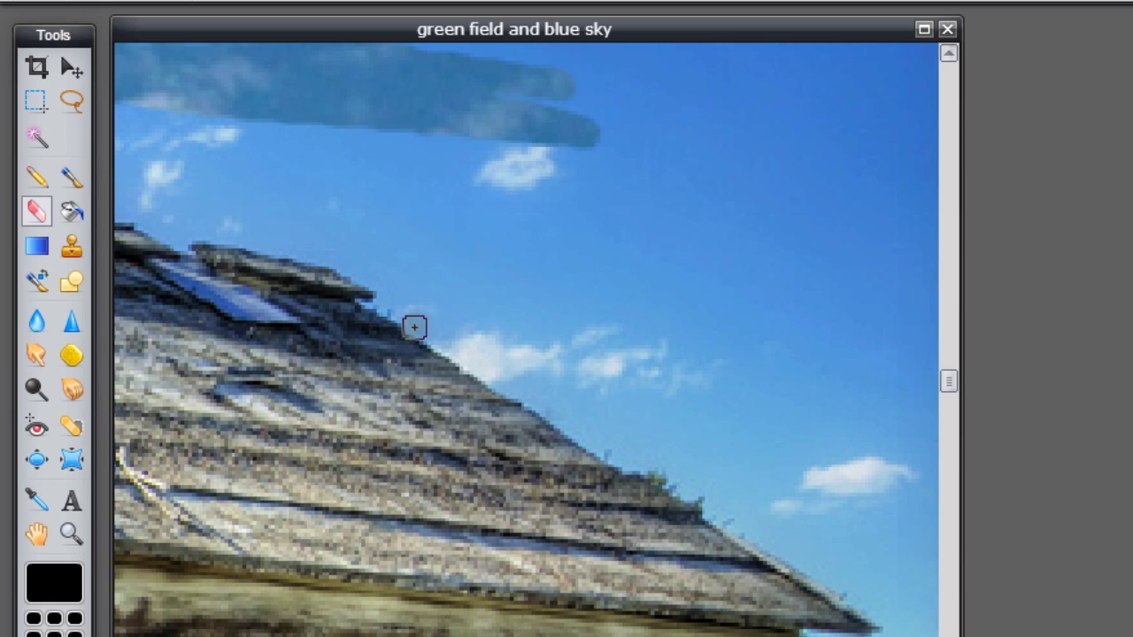
pyautogui.moveTo(414, 328)
pyautogui.mouseDown()
pyautogui.moveTo(610, 455)
pyautogui.moveTo(666, 469)
pyautogui.moveTo(645, 419)
pyautogui.moveTo(689, 490)
pyautogui.moveTo(707, 491)
pyautogui.moveTo(718, 509)
pyautogui.moveTo(911, 619)
pyautogui.mouseUp()
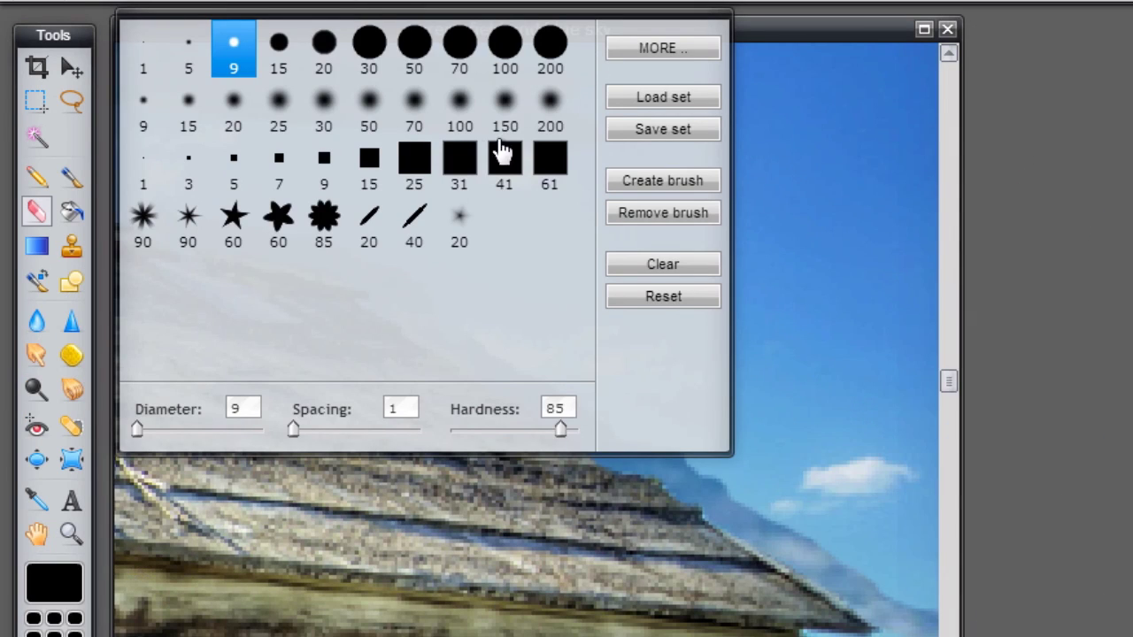
# - Choose the 30 px hard brush preset for the Eraser
pyautogui.click(414, 44)
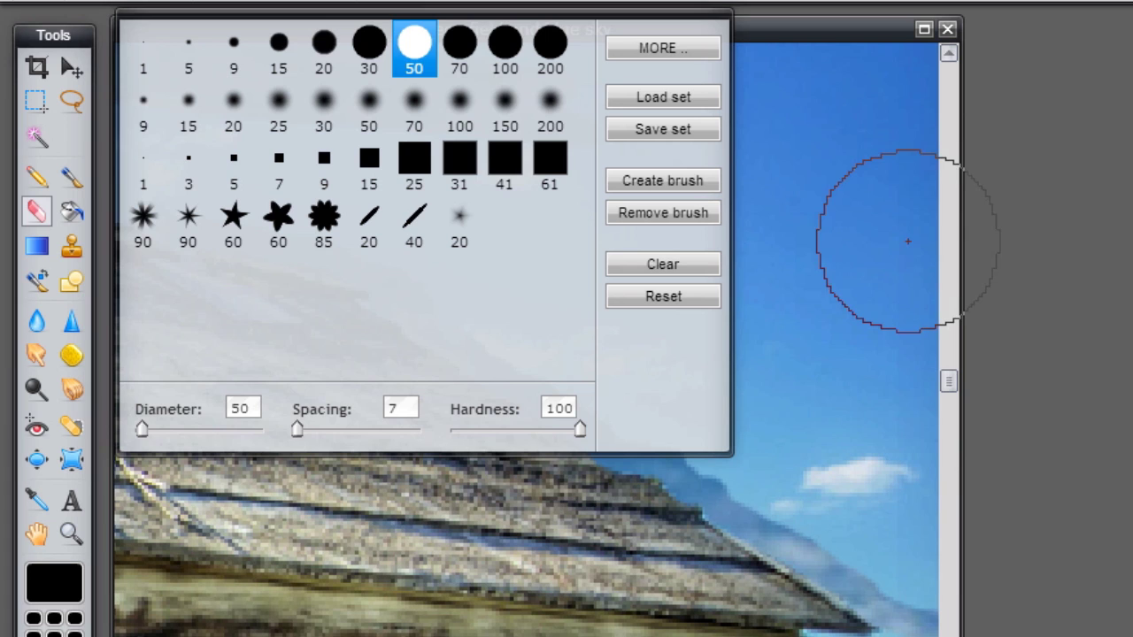
pyautogui.click(365, 45)
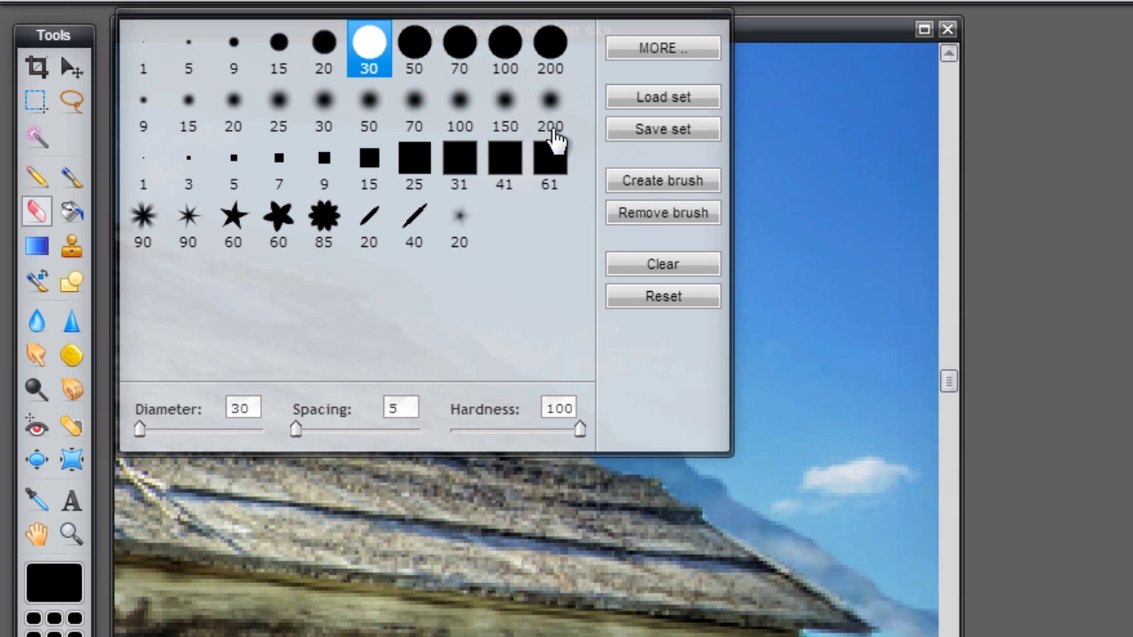
pyautogui.click(916, 208)
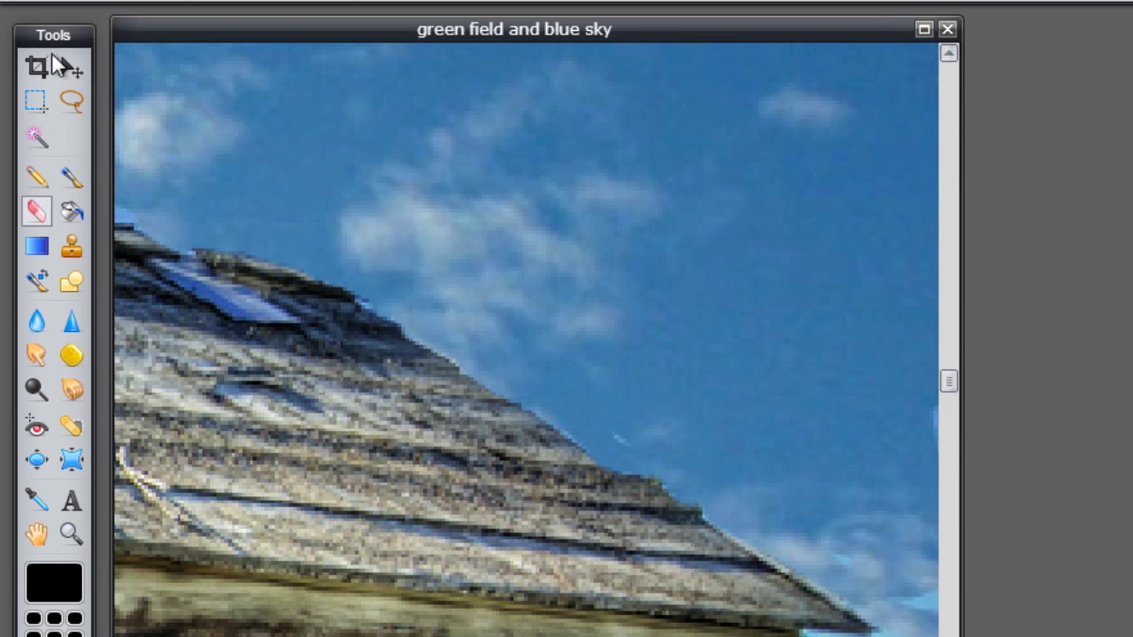
# - Erase the remaining light sky bands, top edge and right-side streak of the shack layer
pyautogui.click(71, 66)
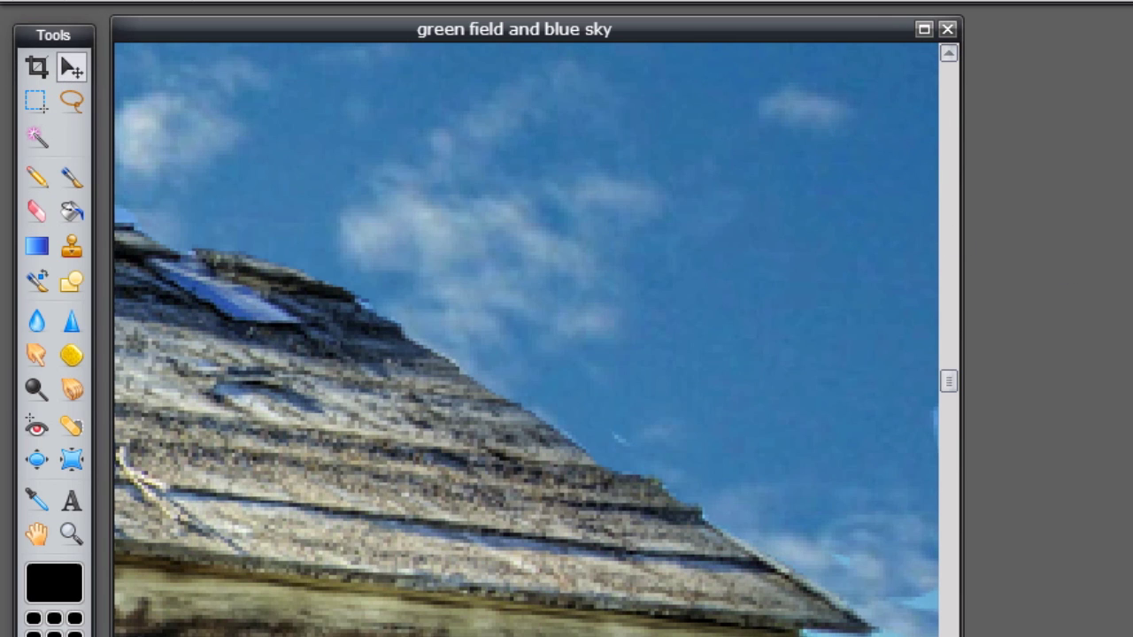
pyautogui.scroll(-3, 526, 339)
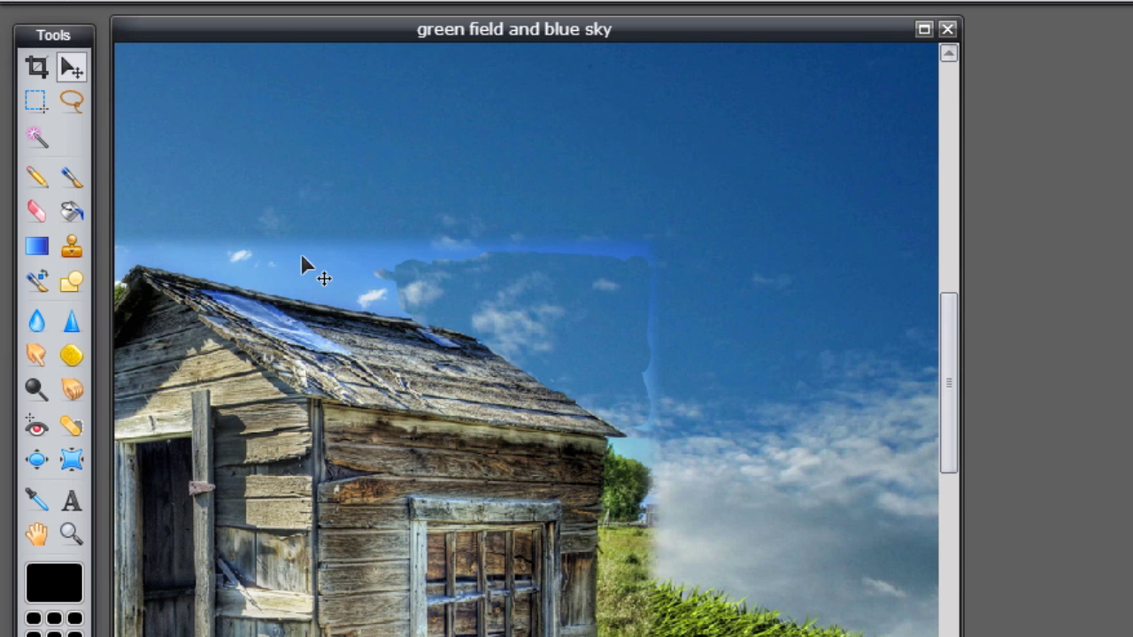
pyautogui.click(36, 211)
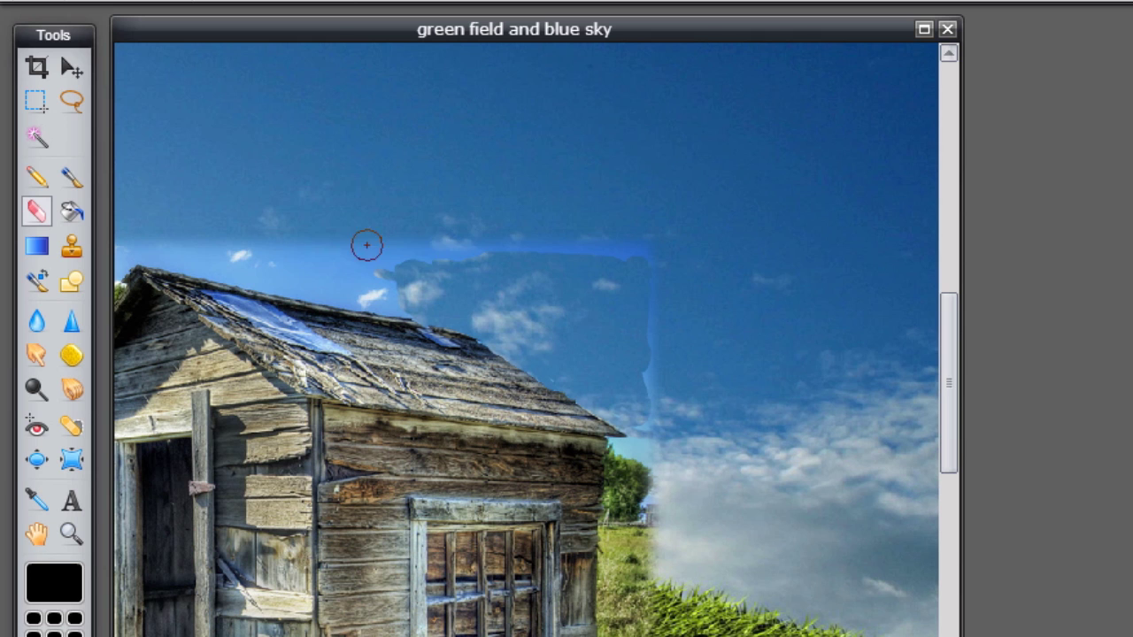
pyautogui.moveTo(440, 249); pyautogui.dragTo(460, 258)
pyautogui.moveTo(614, 271); pyautogui.dragTo(609, 251)
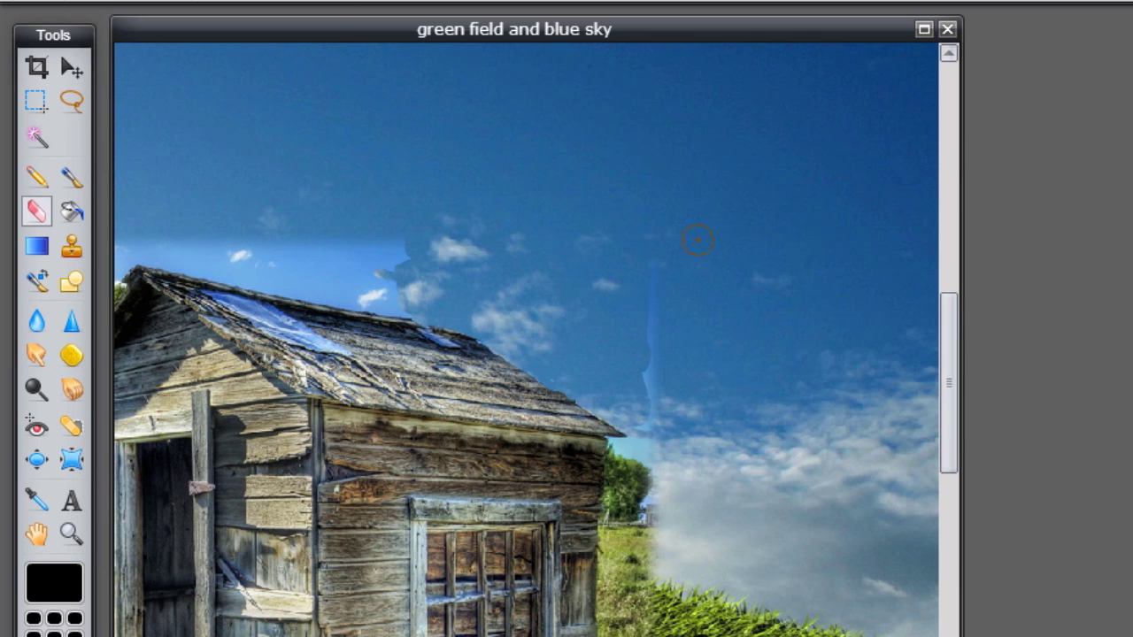
pyautogui.moveTo(670, 405); pyautogui.dragTo(633, 307)
pyautogui.moveTo(409, 252); pyautogui.dragTo(298, 260)
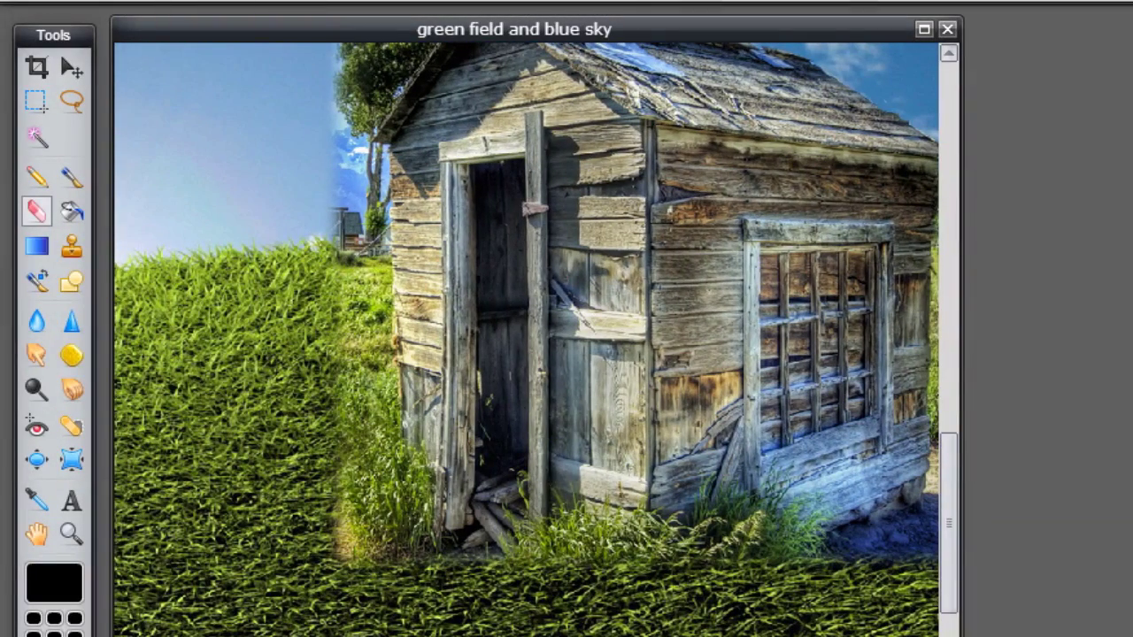
# - Clone-stamp grass over the brown patch and bare areas beside the shack
pyautogui.click(33, 356)
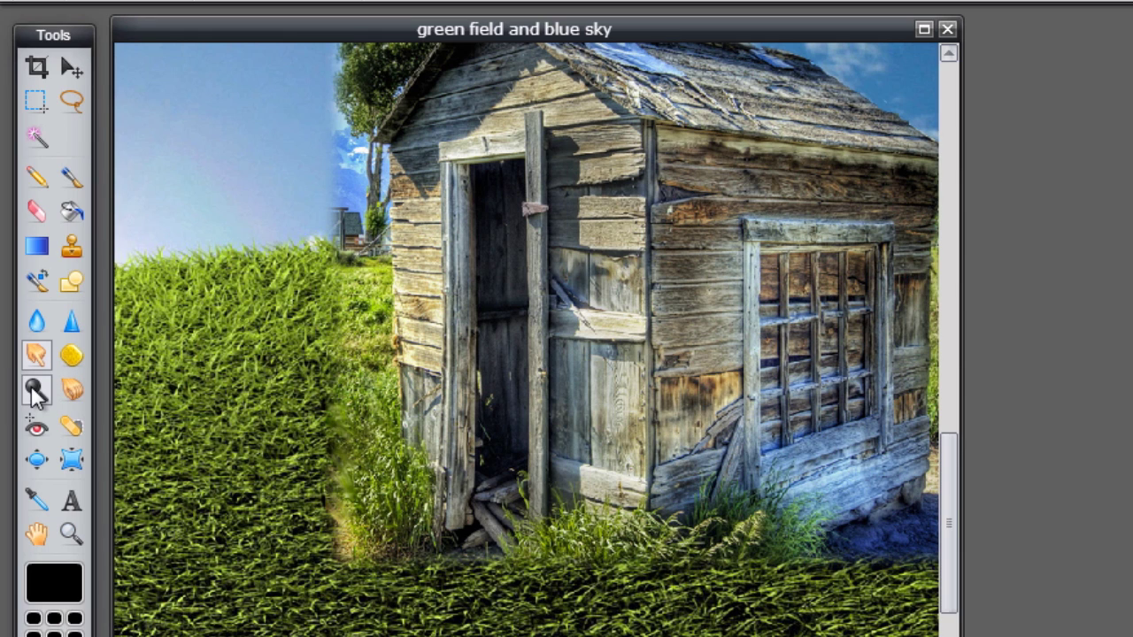
pyautogui.press('s')
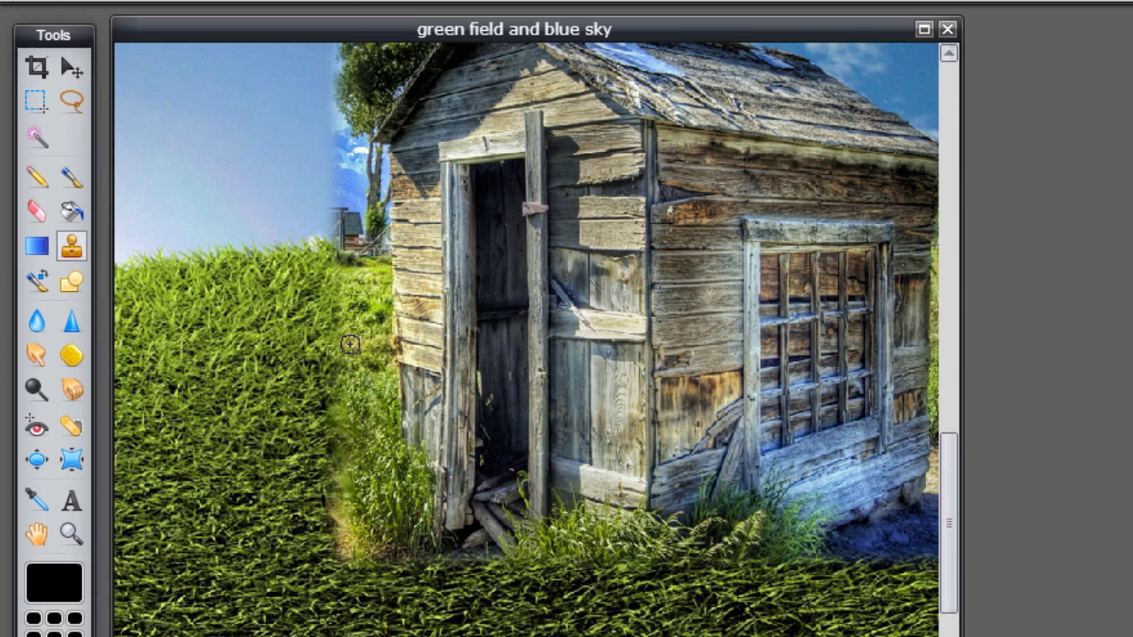
pyautogui.moveTo(249, 370)
pyautogui.mouseDown()
pyautogui.moveTo(242, 519)
pyautogui.moveTo(274, 535)
pyautogui.mouseUp()
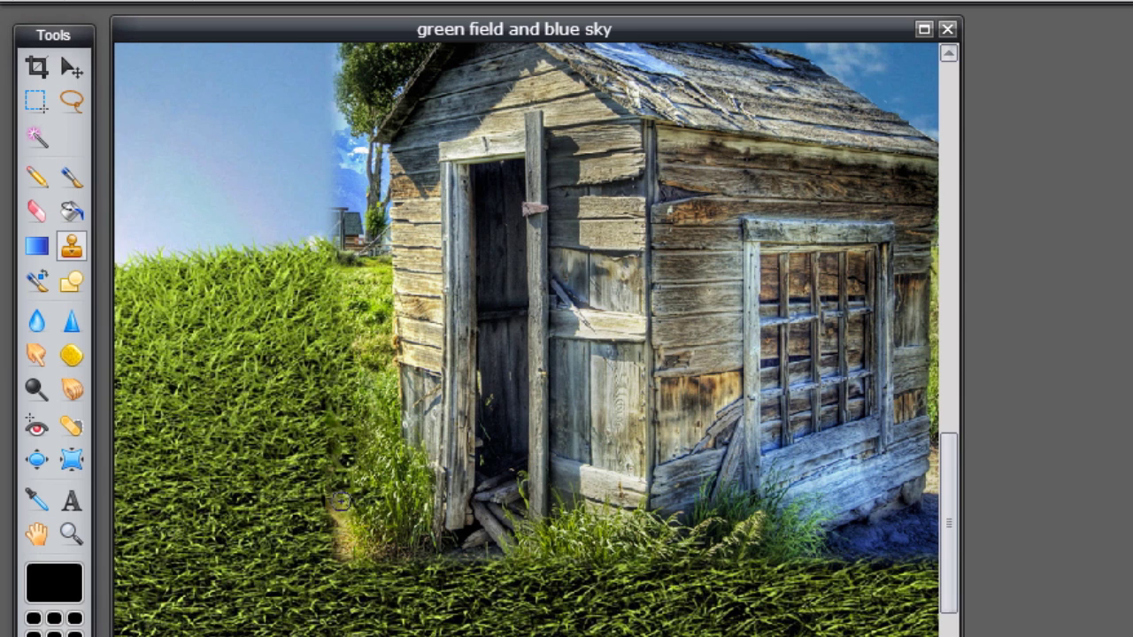
pyautogui.moveTo(340, 502)
pyautogui.mouseDown()
pyautogui.moveTo(362, 548)
pyautogui.moveTo(330, 539)
pyautogui.moveTo(333, 514)
pyautogui.moveTo(370, 554)
pyautogui.mouseUp()
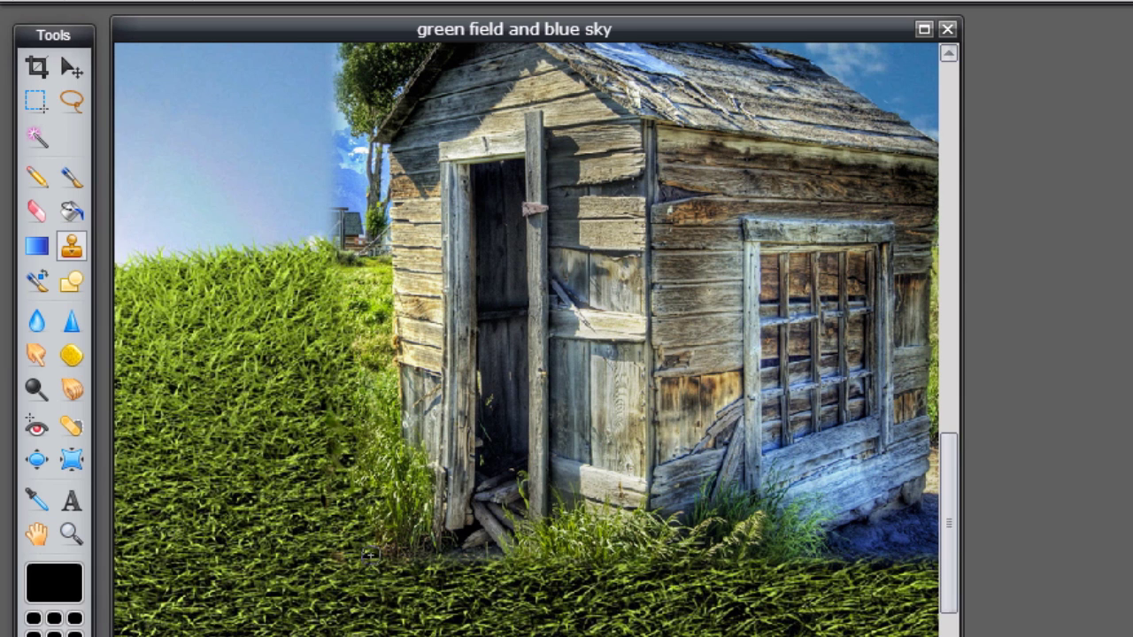
pyautogui.moveTo(260, 473); pyautogui.dragTo(263, 433)
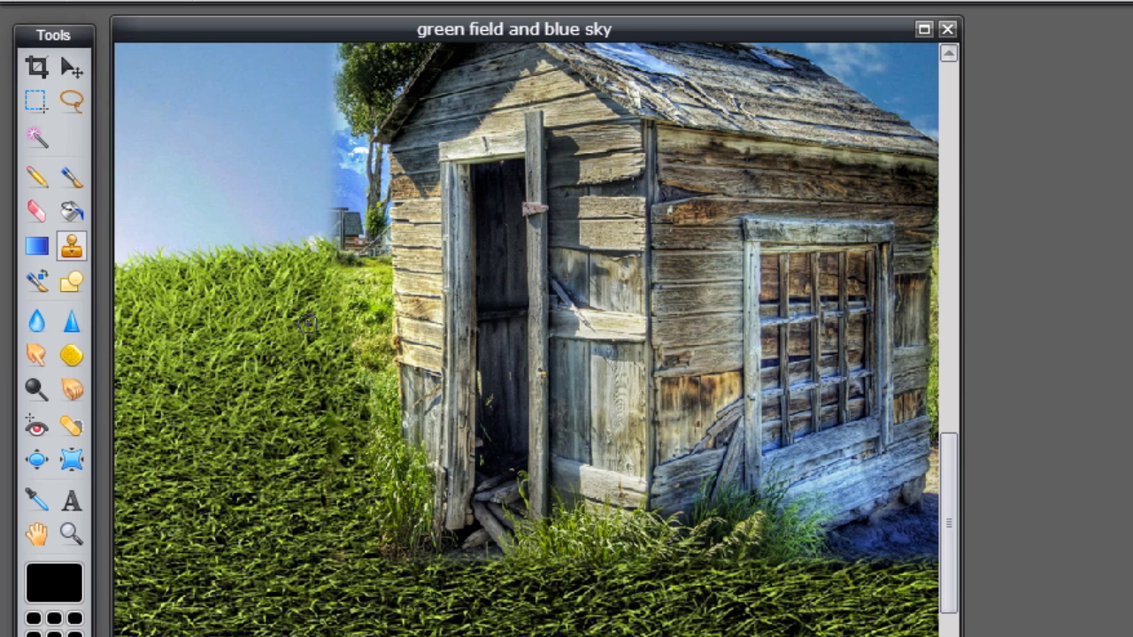
pyautogui.moveTo(306, 324)
pyautogui.mouseDown()
pyautogui.moveTo(336, 300)
pyautogui.moveTo(344, 273)
pyautogui.moveTo(356, 273)
pyautogui.moveTo(350, 295)
pyautogui.moveTo(370, 281)
pyautogui.moveTo(377, 327)
pyautogui.moveTo(357, 346)
pyautogui.moveTo(385, 354)
pyautogui.moveTo(390, 396)
pyautogui.moveTo(374, 426)
pyautogui.moveTo(378, 264)
pyautogui.moveTo(381, 273)
pyautogui.moveTo(364, 268)
pyautogui.moveTo(366, 290)
pyautogui.moveTo(331, 314)
pyautogui.mouseUp()
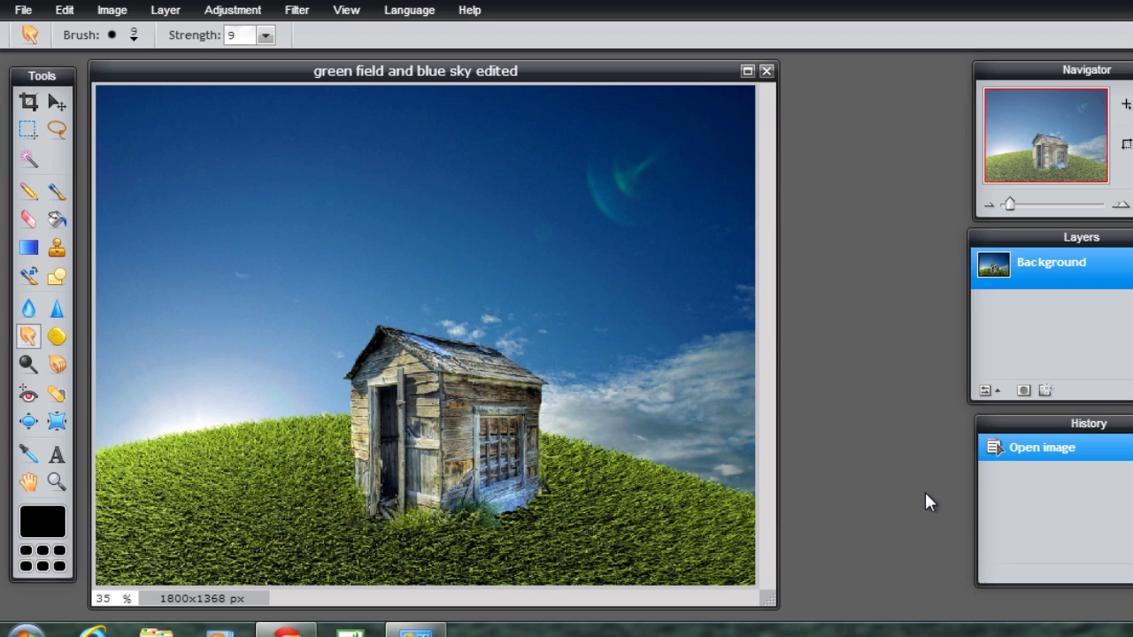
# - Open the Layer menu and dismiss it without changes
pyautogui.click(161, 11)
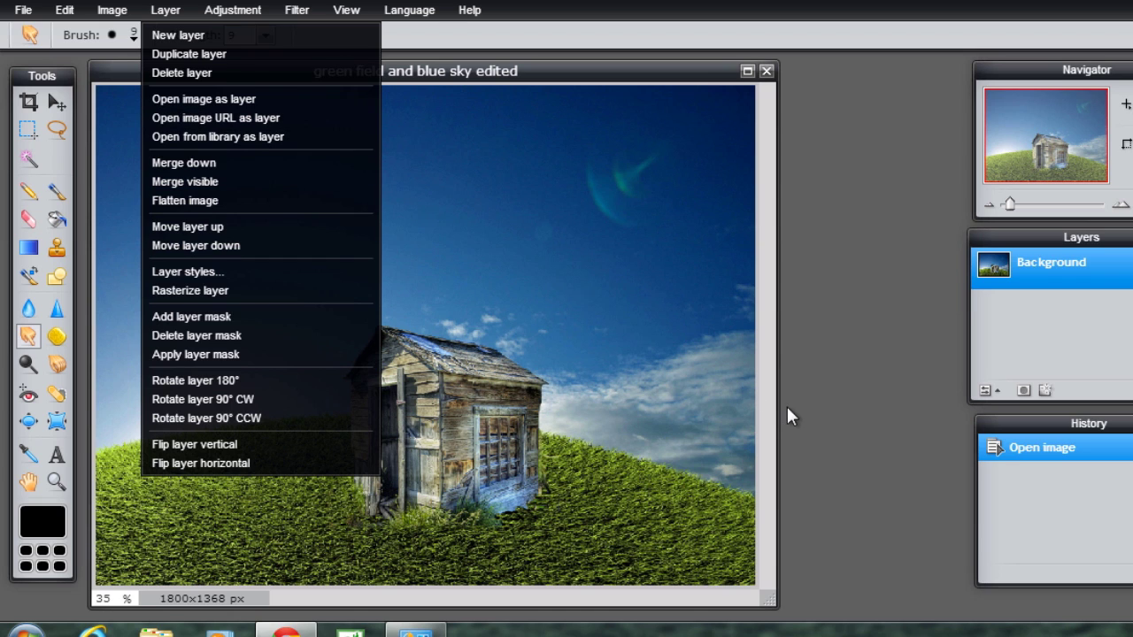
pyautogui.click(754, 393)
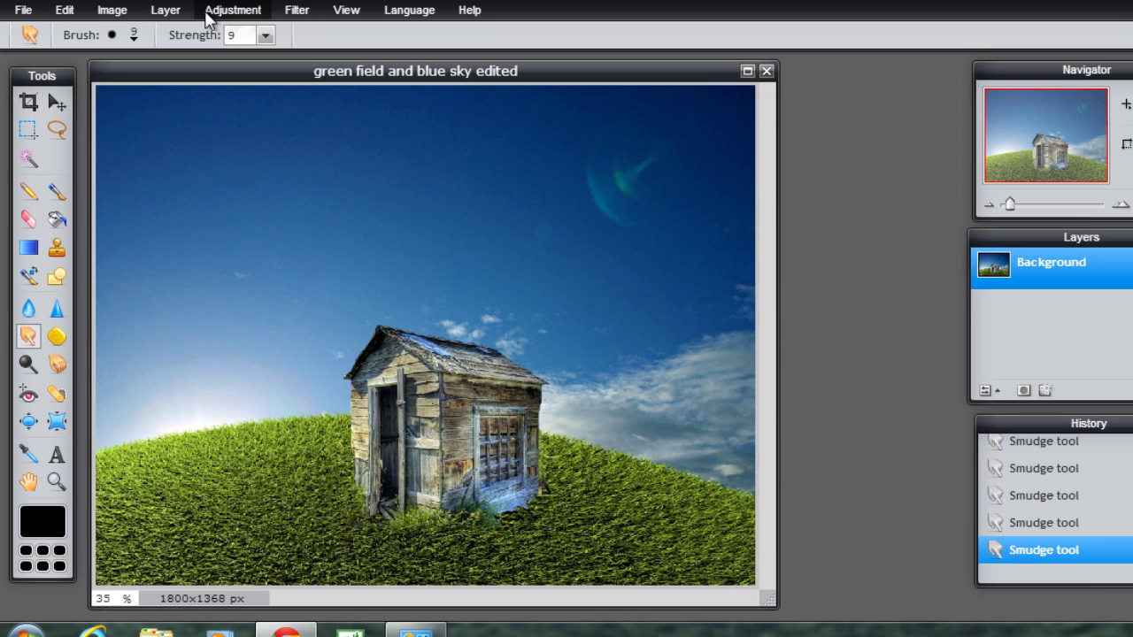
# - Resize the image from 1800×1368 to 1280×720 pixels
pyautogui.click(107, 13)
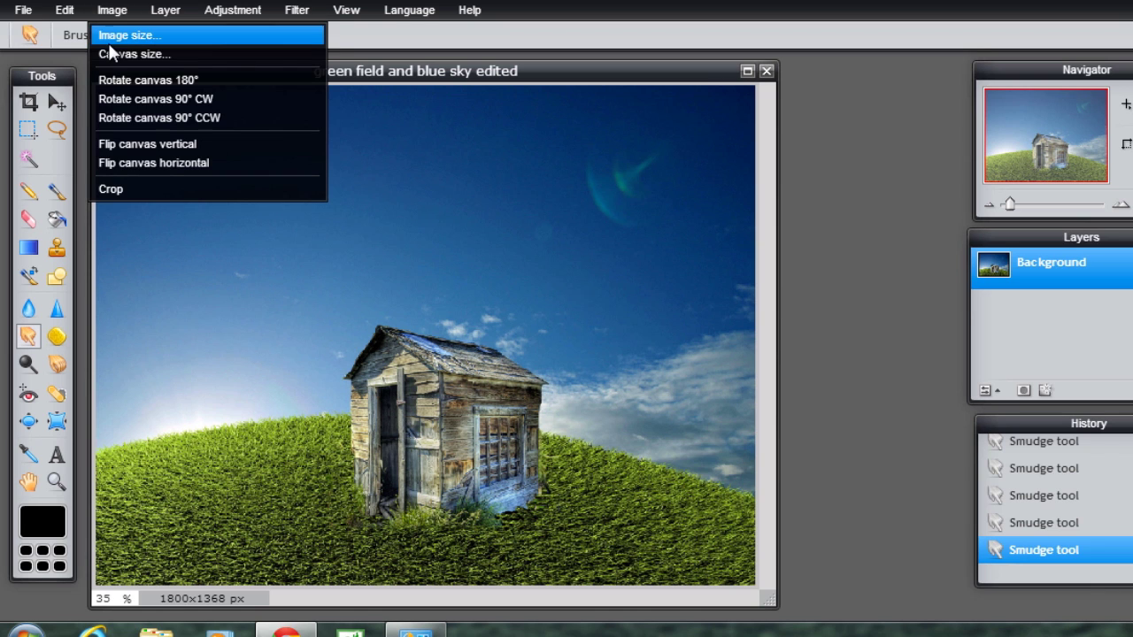
pyautogui.click(107, 33)
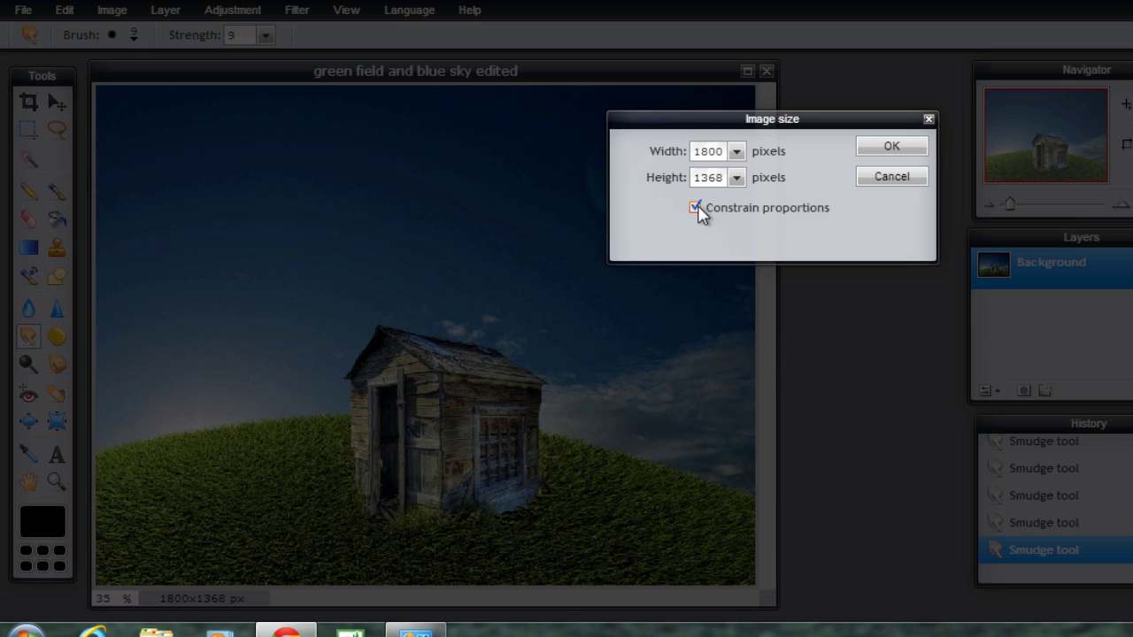
pyautogui.moveTo(725, 152); pyautogui.dragTo(683, 151)
pyautogui.write('1280')
pyautogui.moveTo(725, 177); pyautogui.dragTo(644, 176)
pyautogui.write('720')
pyautogui.click(869, 149)
# - Save it as a quality-100 JPEG named 'green field and blue sky 1280'
pyautogui.click(27, 12)
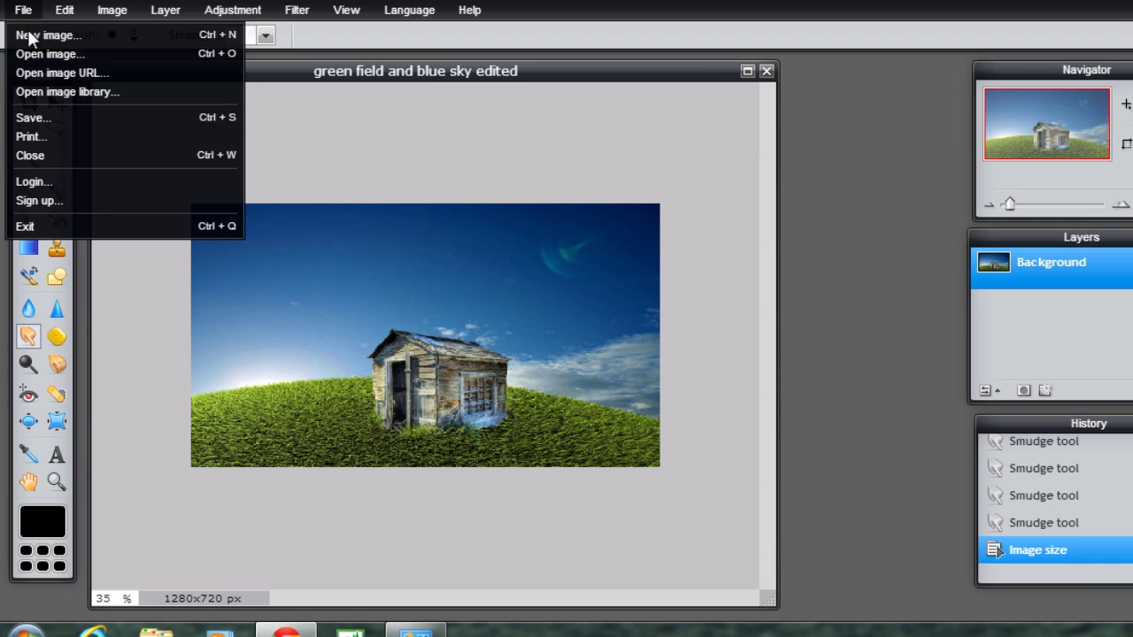
pyautogui.click(31, 118)
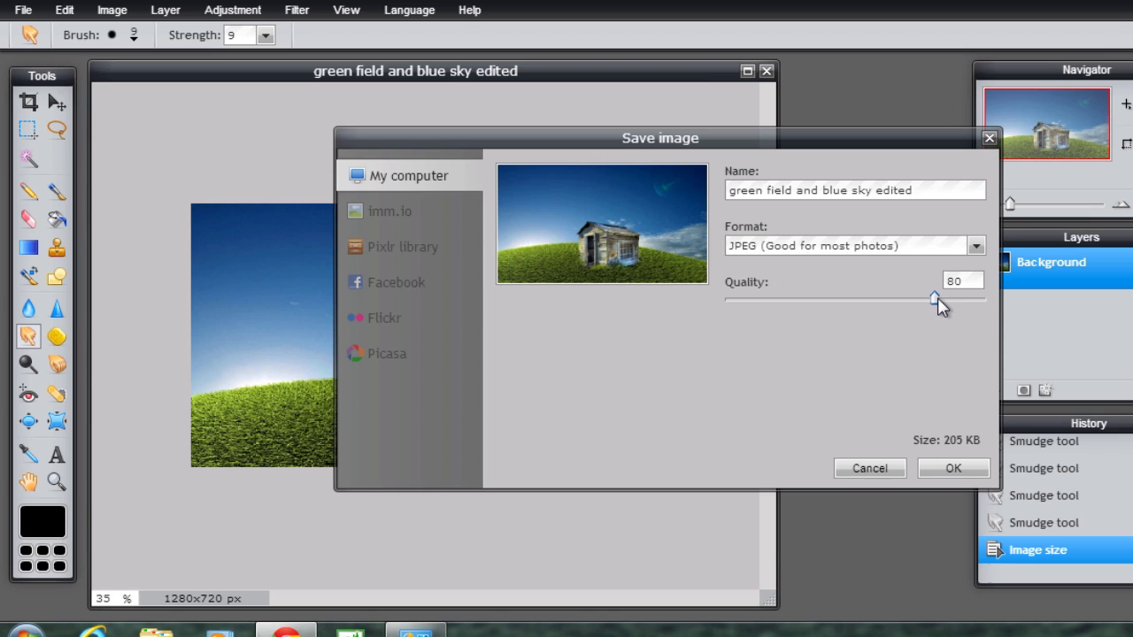
pyautogui.moveTo(935, 299); pyautogui.dragTo(1014, 301)
pyautogui.moveTo(928, 190); pyautogui.dragTo(877, 190)
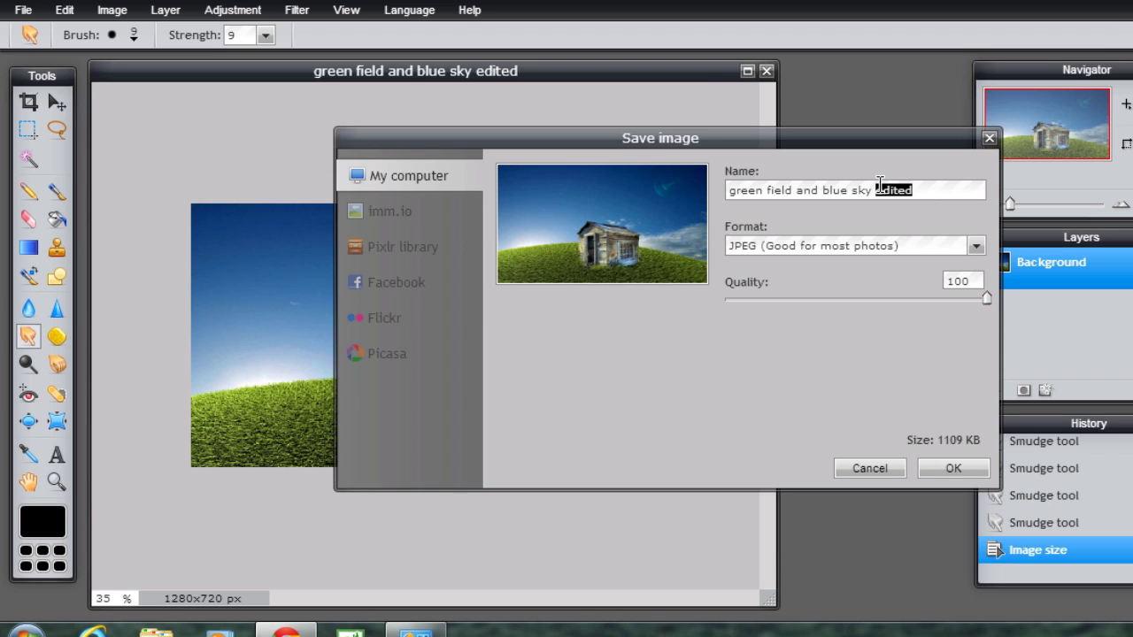
pyautogui.write('1280')
pyautogui.click(951, 468)
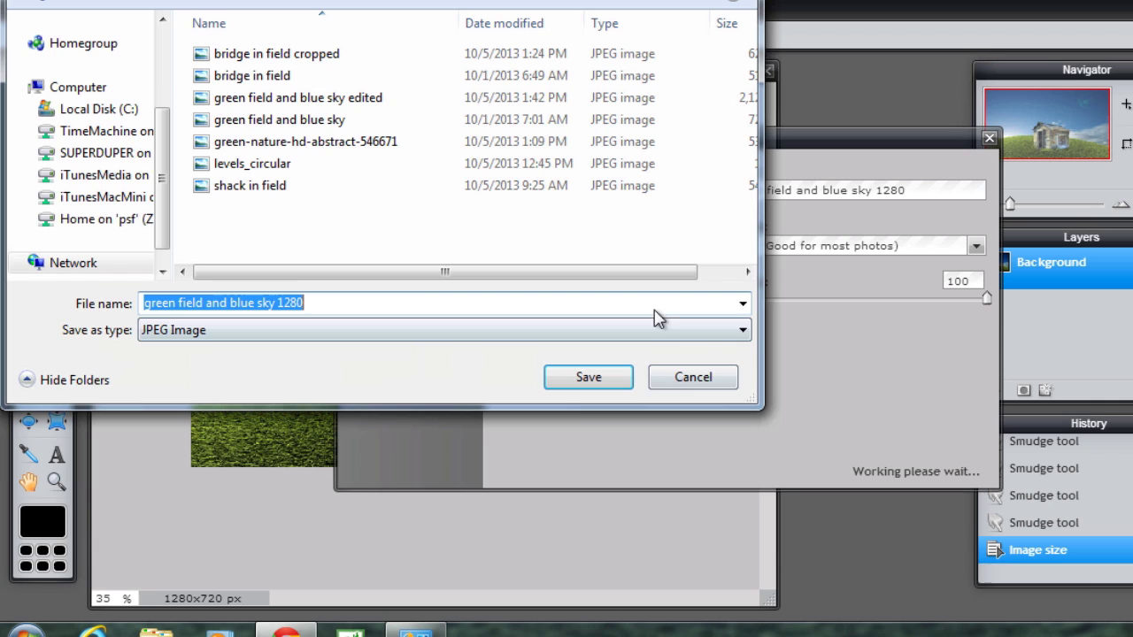
pyautogui.click(589, 378)
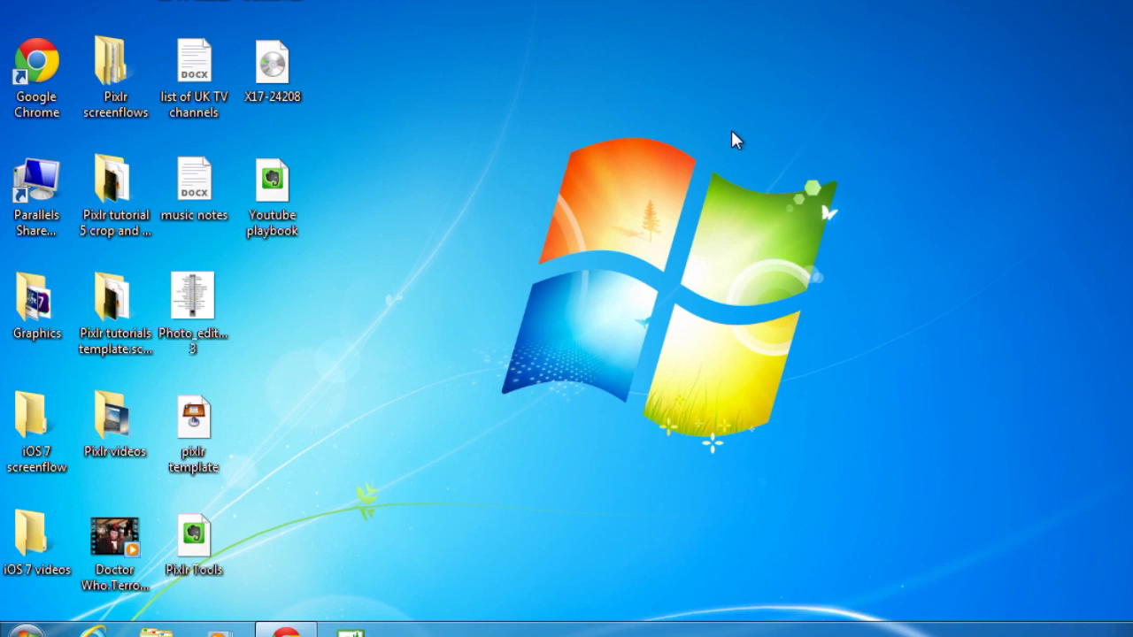
# - Make the shed-on-hill picture the Windows desktop background, then close Personalization
pyautogui.rightClick(910, 223)
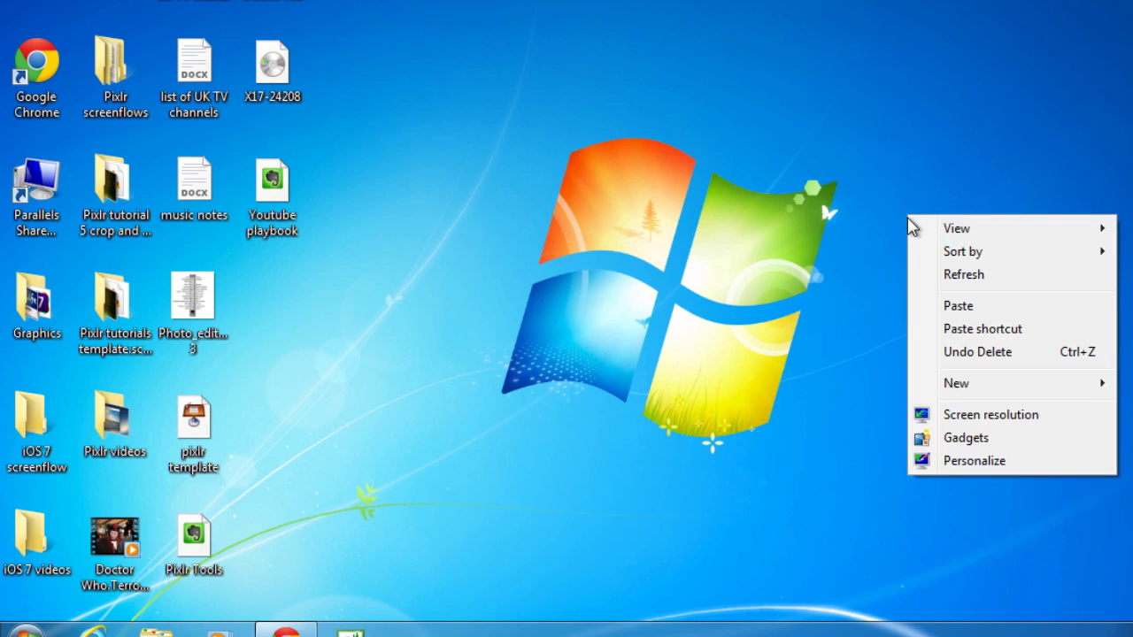
pyautogui.click(962, 469)
pyautogui.click(575, 520)
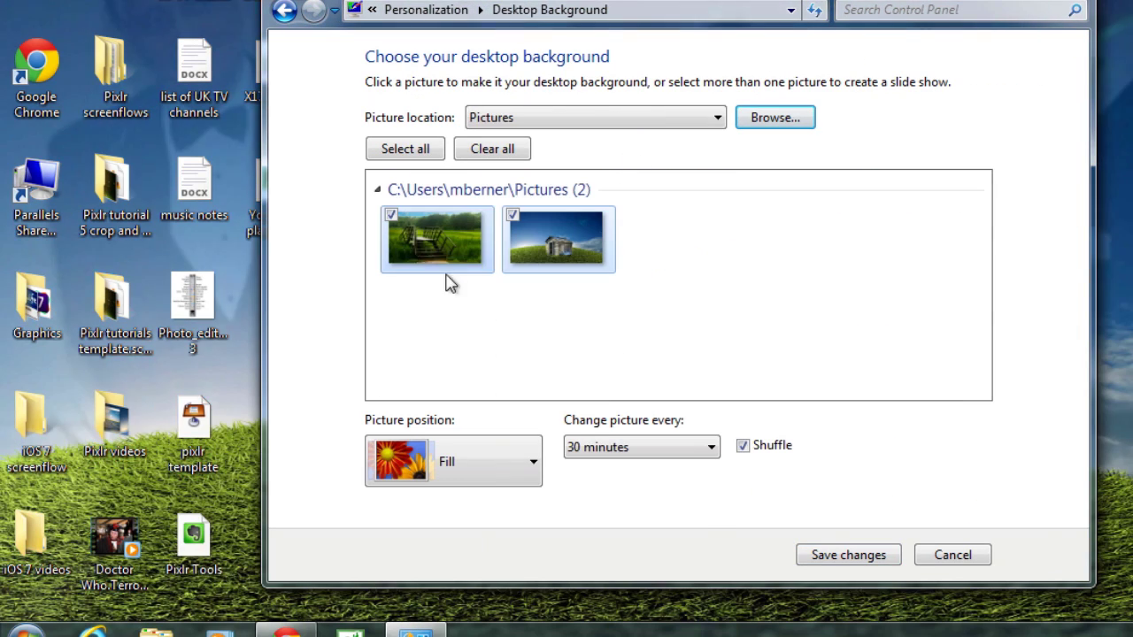
pyautogui.click(544, 241)
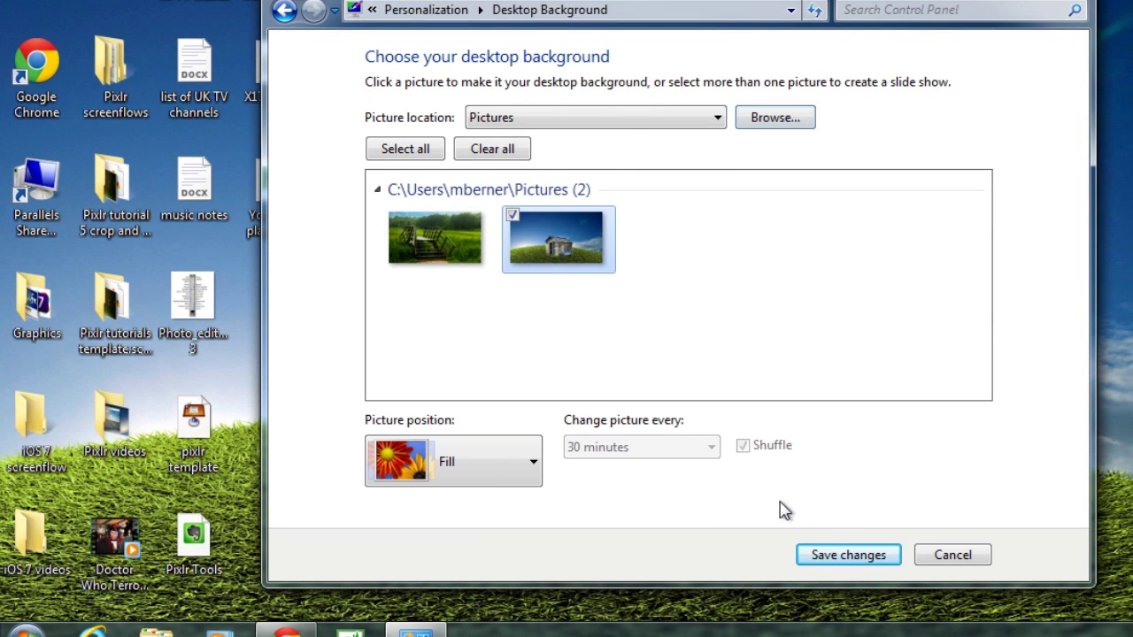
pyautogui.click(848, 555)
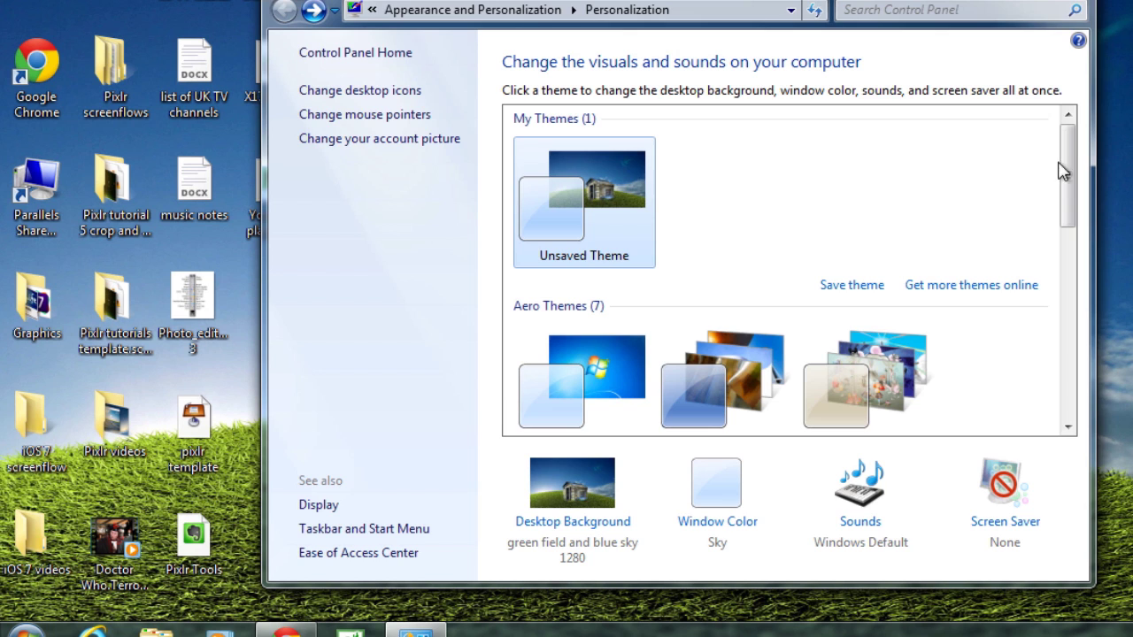
pyautogui.hotkey('alt', 'F4')
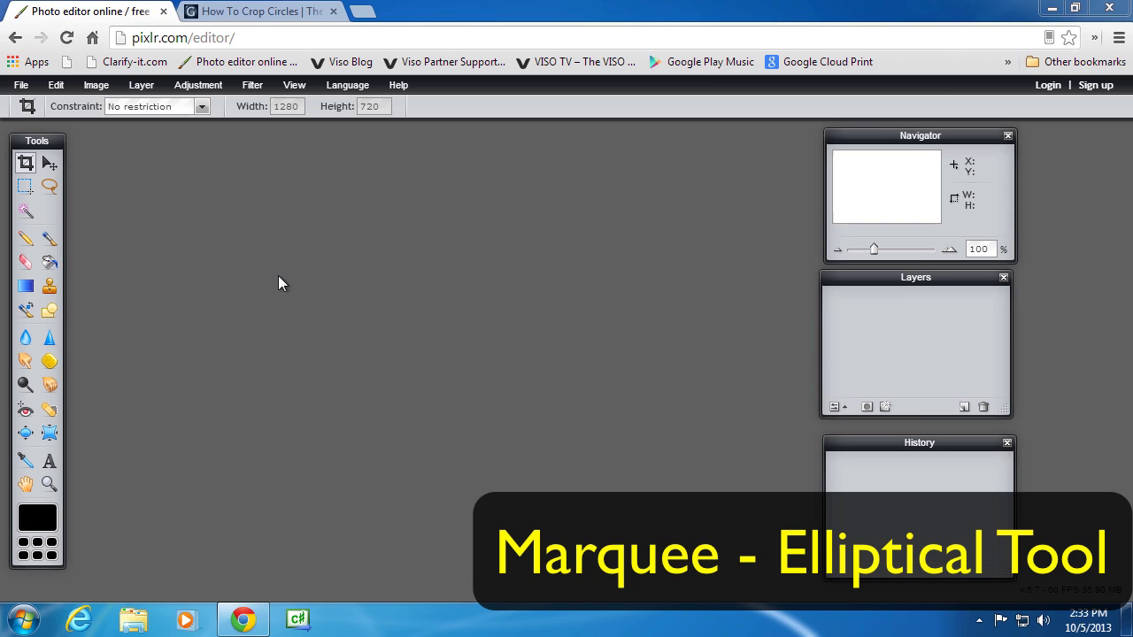
# - Set the Marquee tool to elliptical and open the 1920×1200 'the rose' photo
pyautogui.click(26, 187)
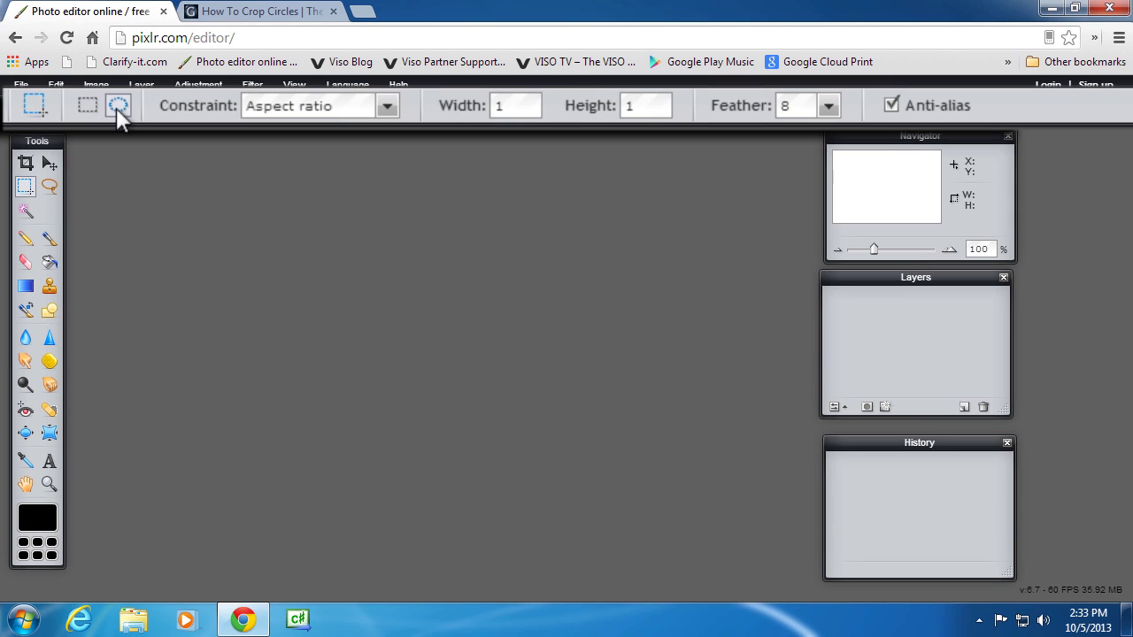
pyautogui.click(118, 105)
pyautogui.click(20, 85)
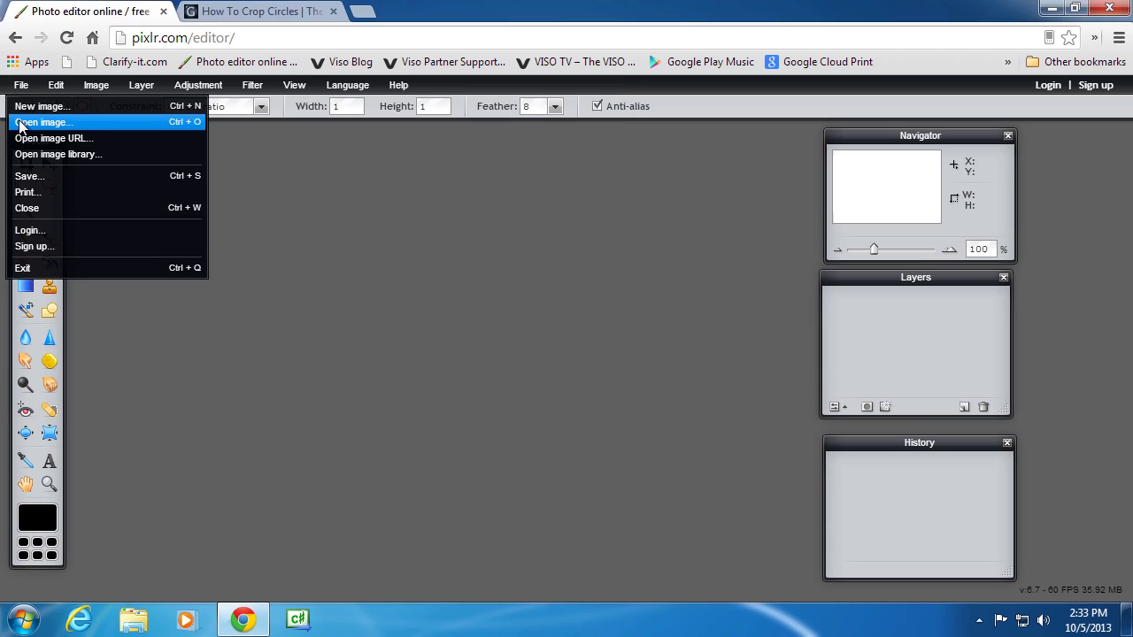
pyautogui.click(26, 122)
pyautogui.doubleClick(197, 254)
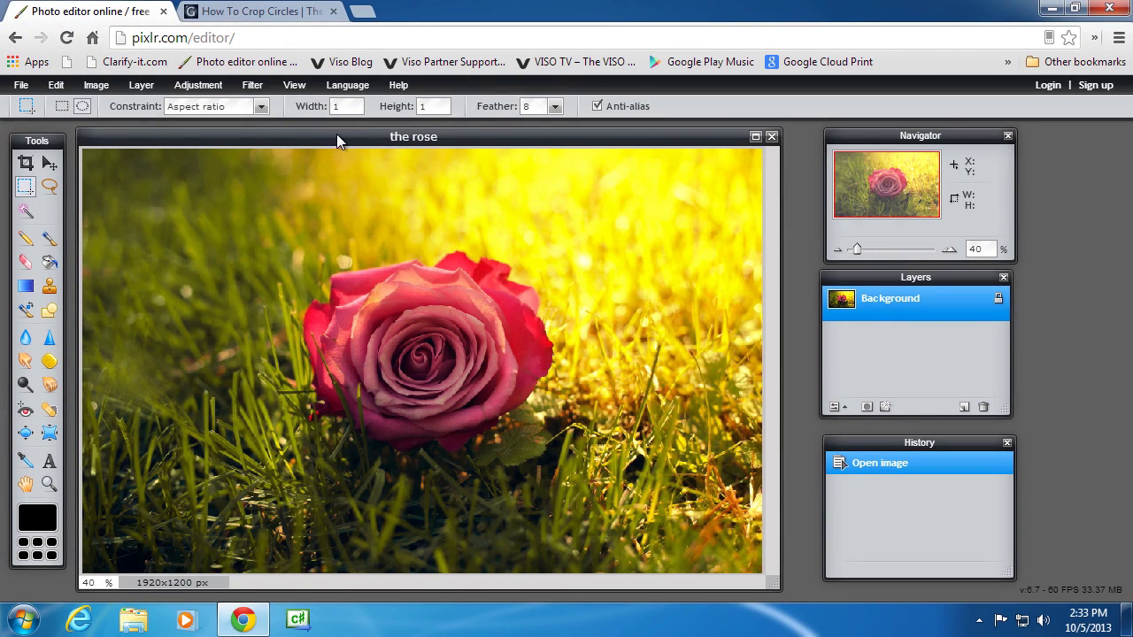
pyautogui.moveTo(336, 134); pyautogui.dragTo(339, 127)
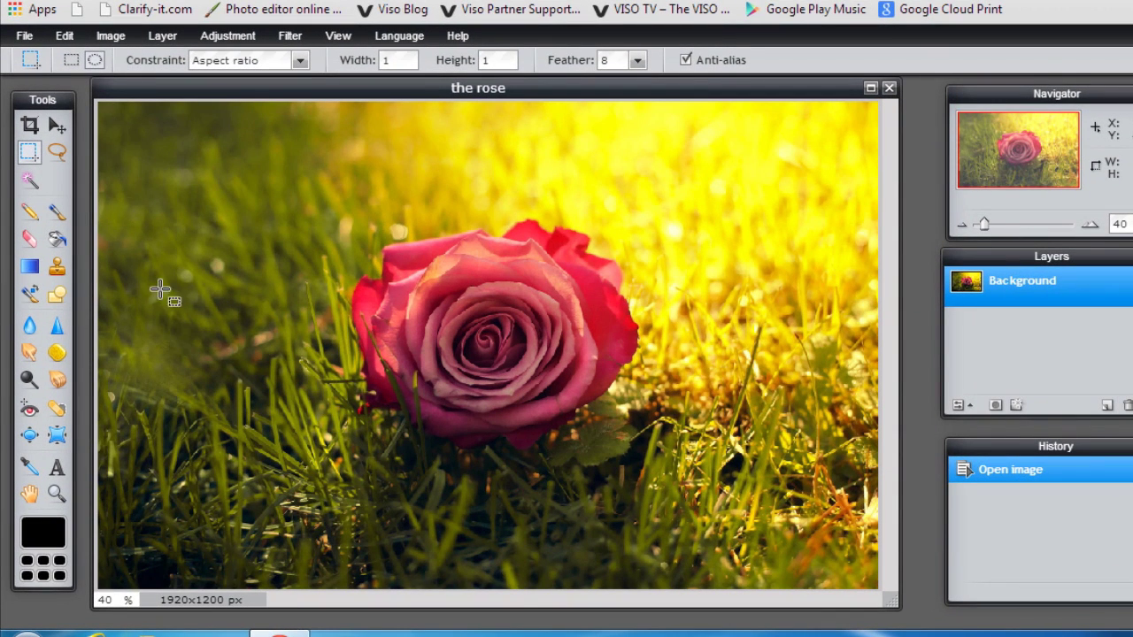
# - Resize the rose from 1920×1200 to 640×480 with Constrain proportions turned off
pyautogui.click(111, 35)
pyautogui.click(113, 59)
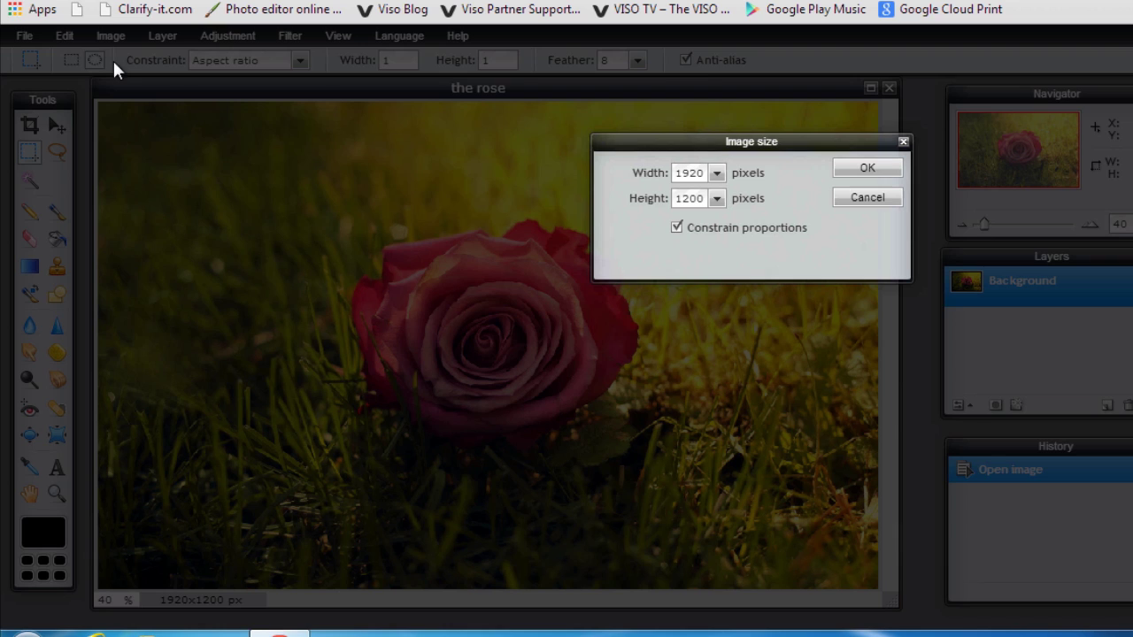
pyautogui.click(677, 228)
pyautogui.moveTo(703, 174); pyautogui.dragTo(652, 177)
pyautogui.write('640')
pyautogui.click(716, 199)
pyautogui.moveTo(649, 219); pyautogui.dragTo(650, 218)
pyautogui.write('480')
pyautogui.click(855, 168)
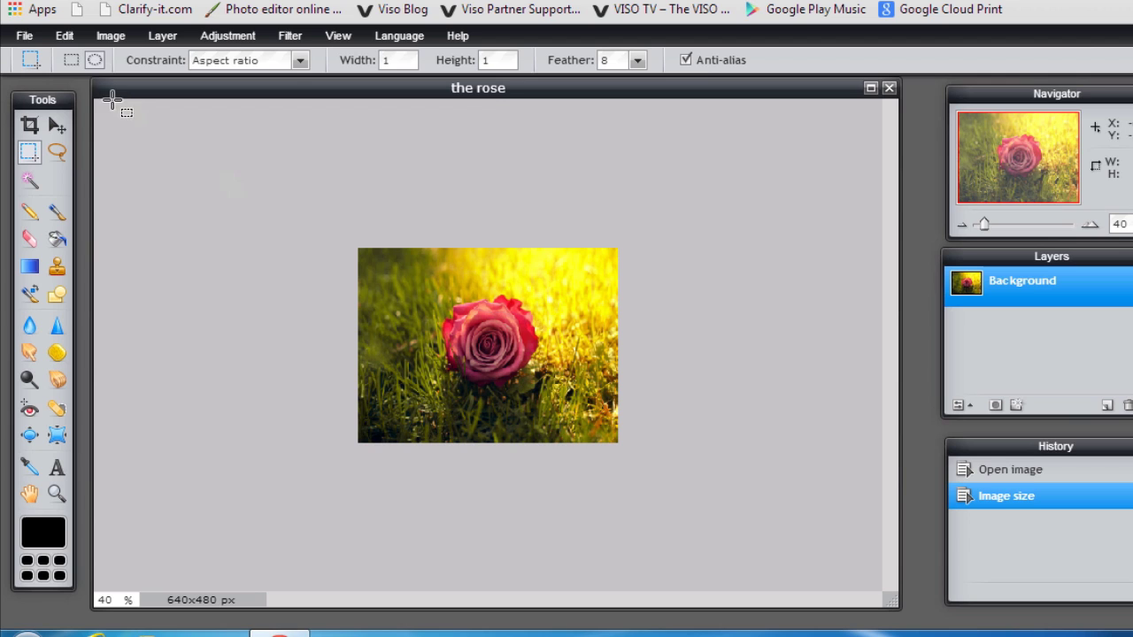
pyautogui.click(25, 37)
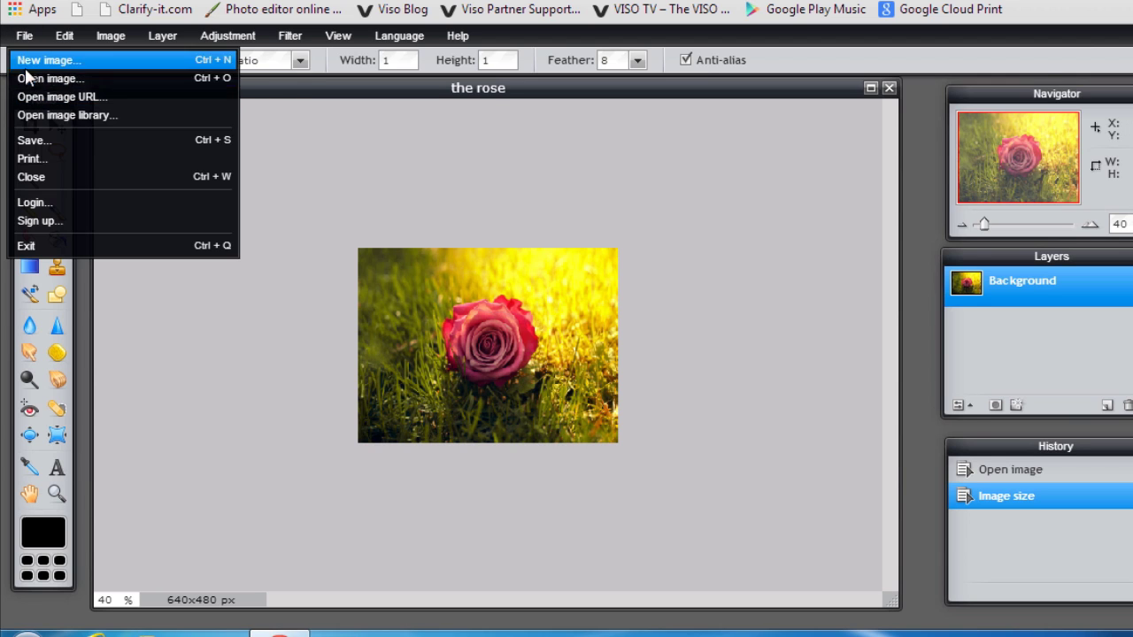
# - Save the rose as quality-100 JPEG 'the rose resized', then close it without resaving
pyautogui.click(29, 139)
pyautogui.click(787, 209)
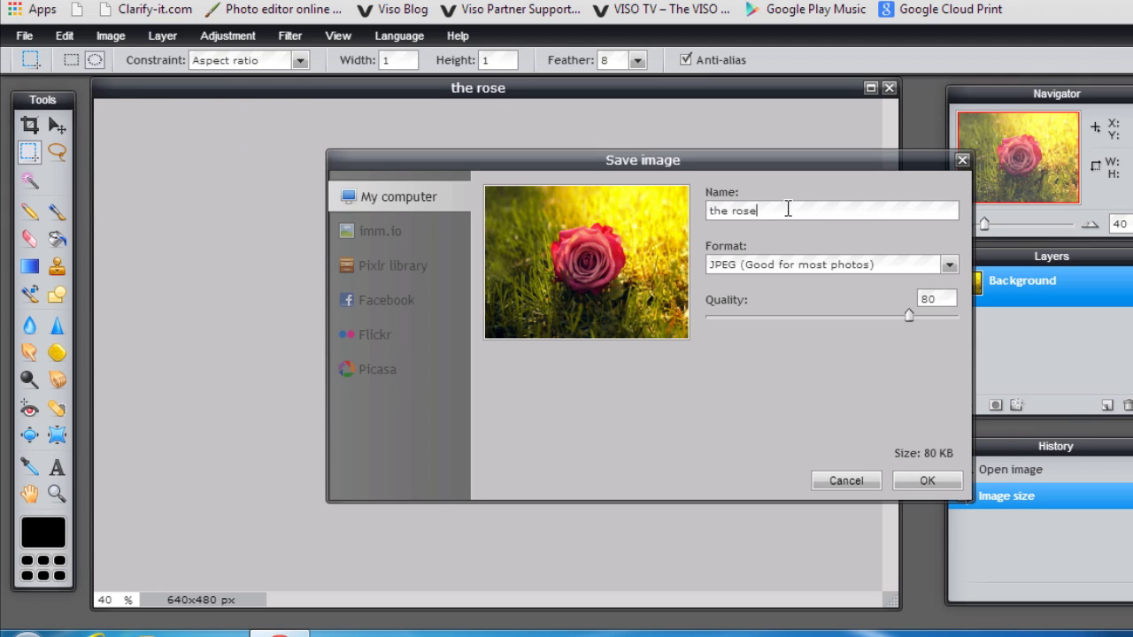
pyautogui.write('resized')
pyautogui.moveTo(909, 316); pyautogui.dragTo(983, 320)
pyautogui.click(923, 481)
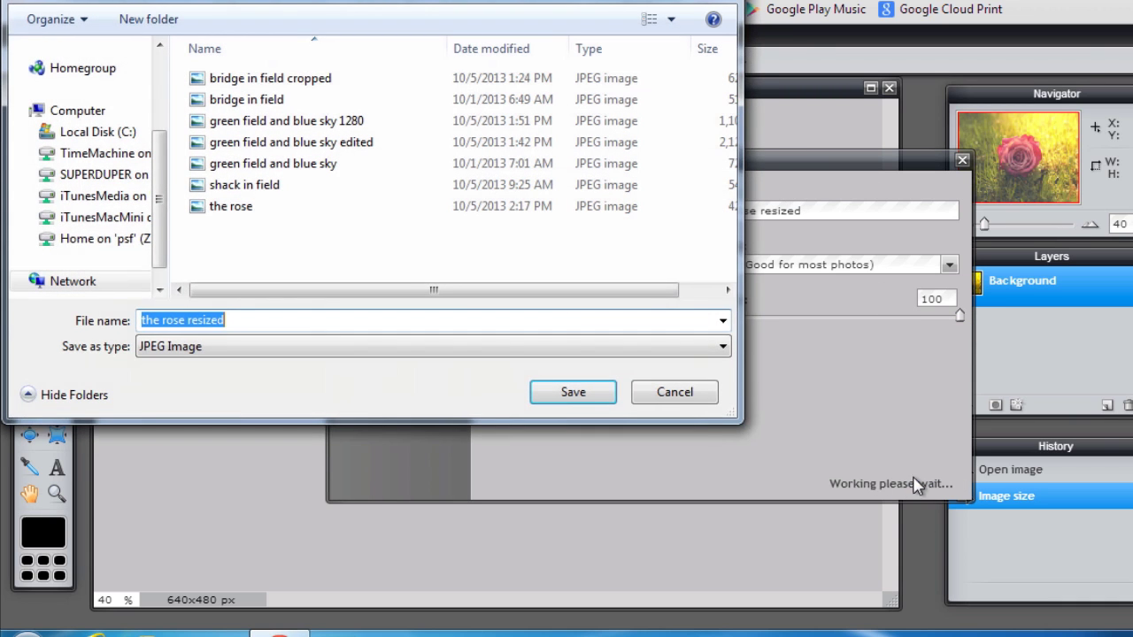
pyautogui.click(573, 394)
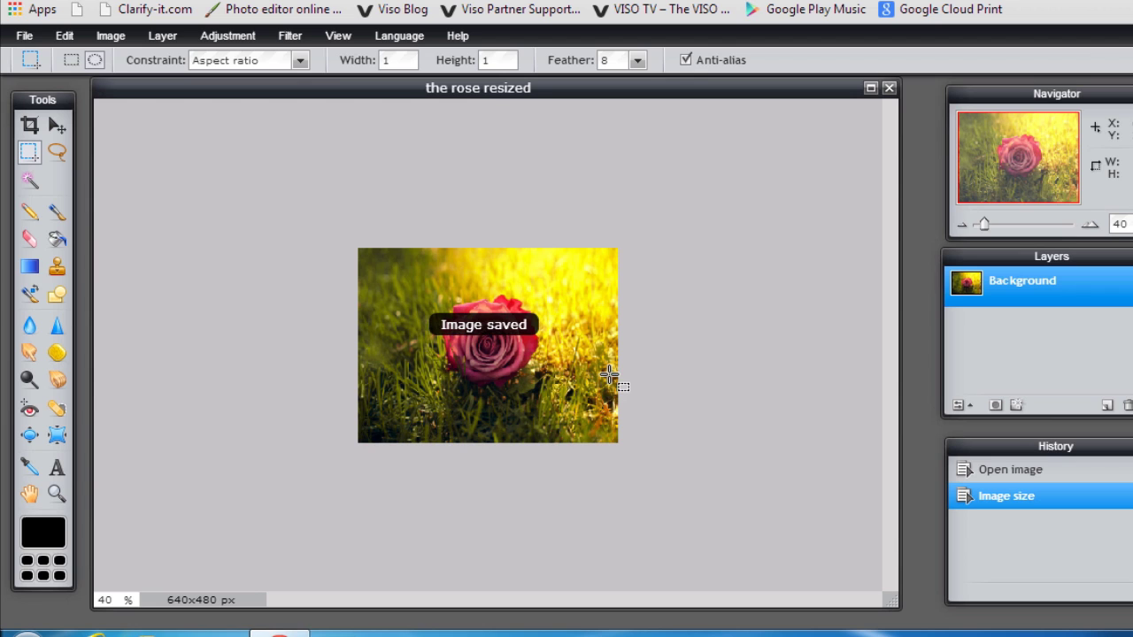
pyautogui.click(889, 88)
pyautogui.click(668, 369)
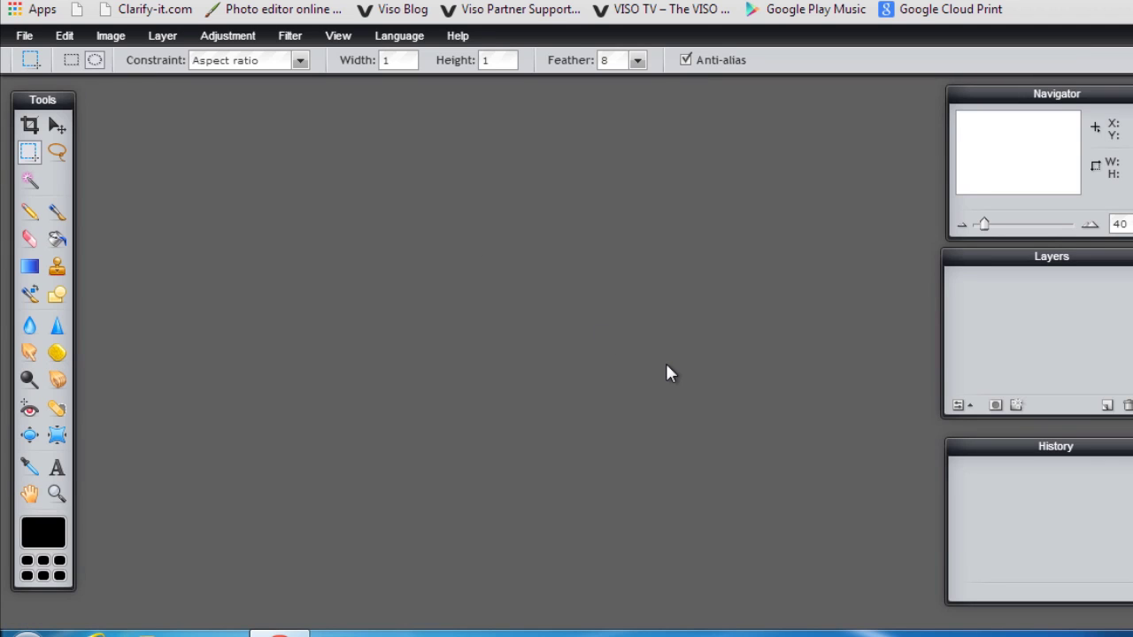
# - Make a new 640×480 image with a transparent background titled 'the rose transparent'
pyautogui.click(22, 35)
pyautogui.click(34, 55)
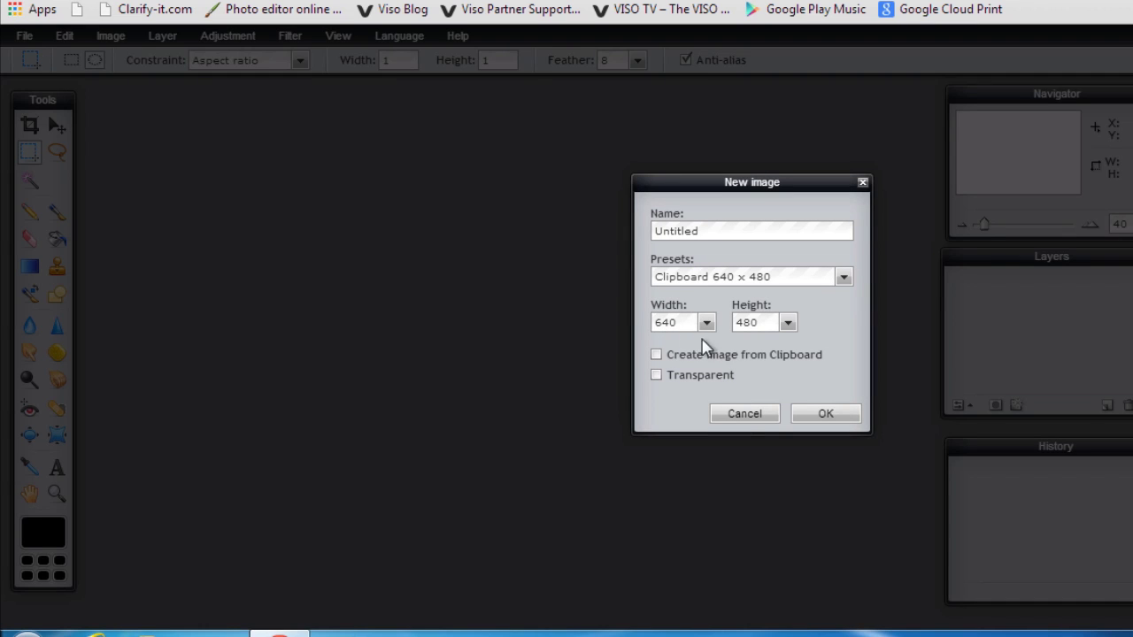
pyautogui.click(656, 375)
pyautogui.moveTo(697, 231); pyautogui.dragTo(612, 231)
pyautogui.write('the rose transparent')
pyautogui.click(814, 427)
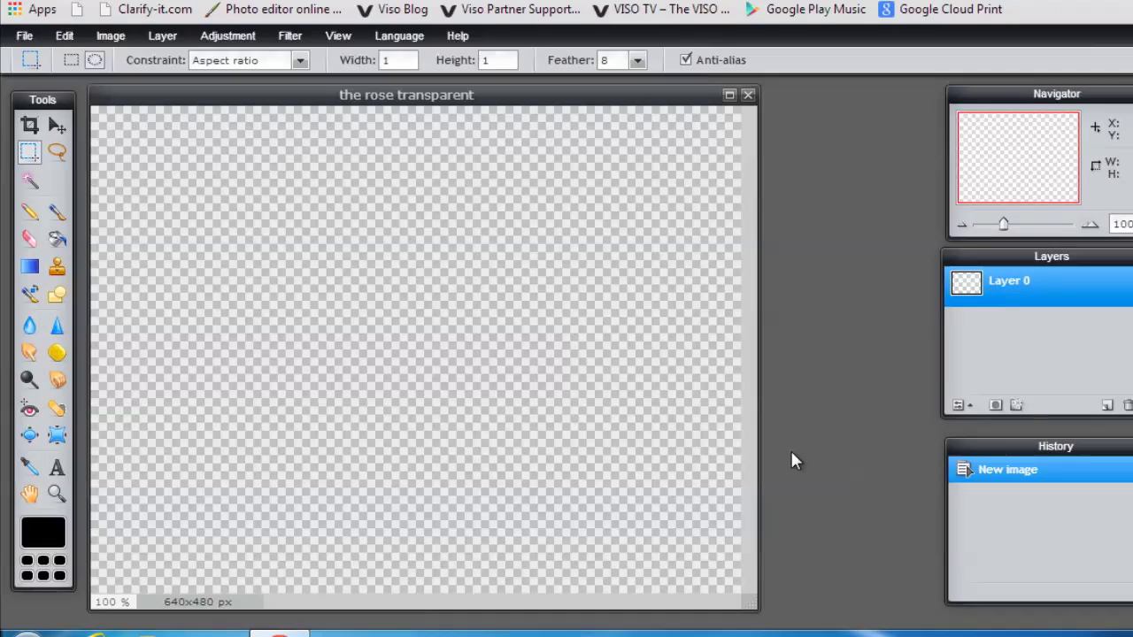
# - Open 'the rose resized' as Layer 1 above the empty transparent layer
pyautogui.click(162, 35)
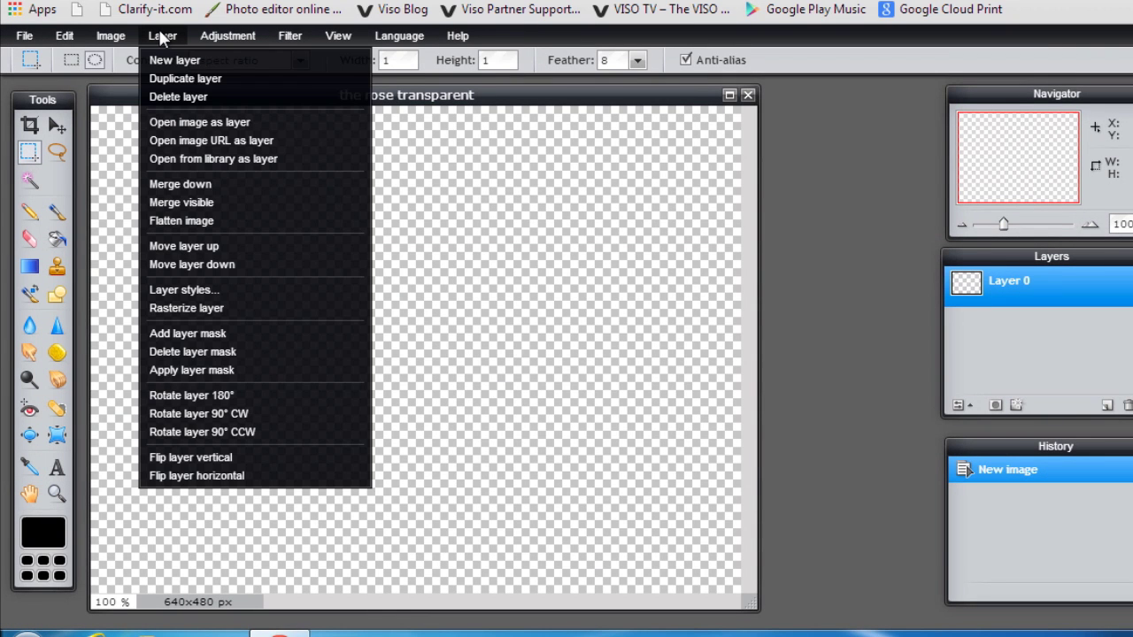
pyautogui.click(198, 127)
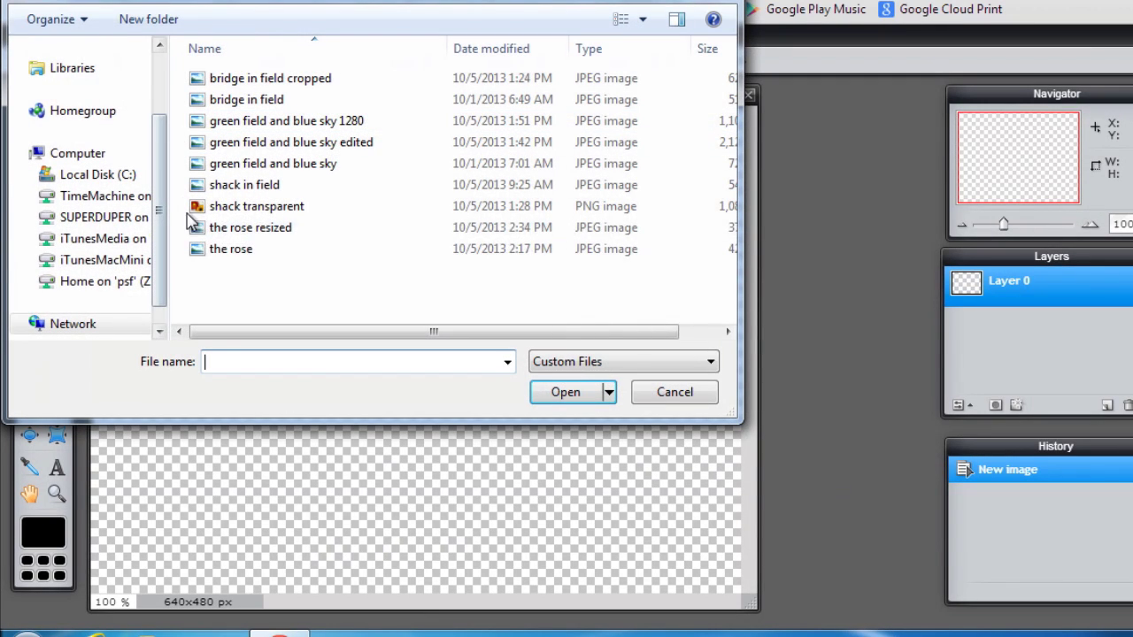
pyautogui.click(229, 230)
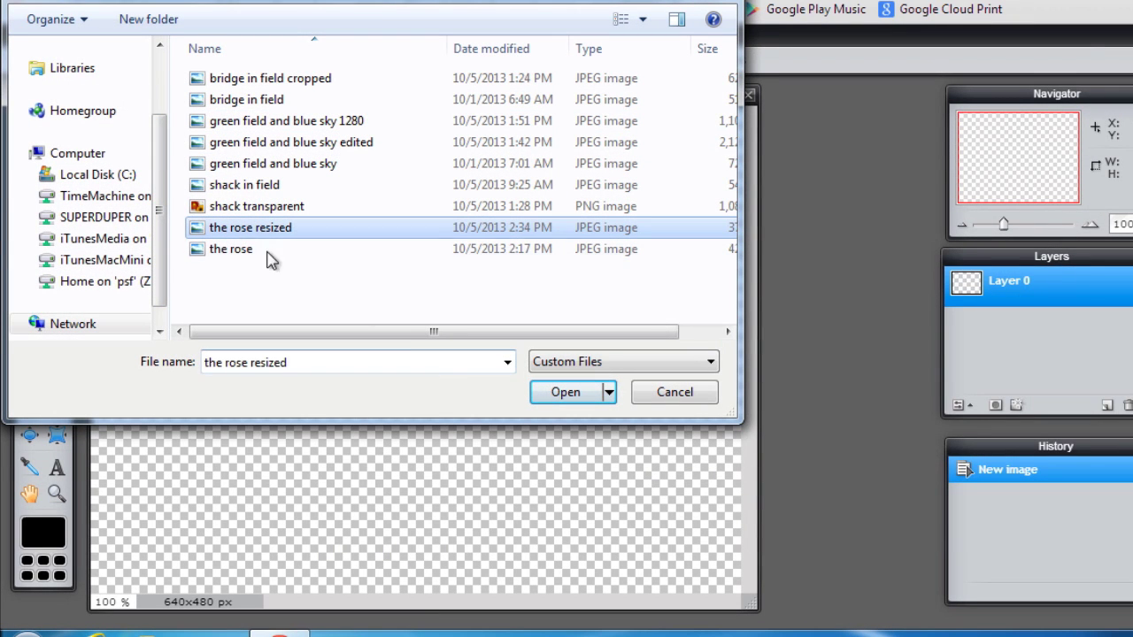
pyautogui.click(565, 393)
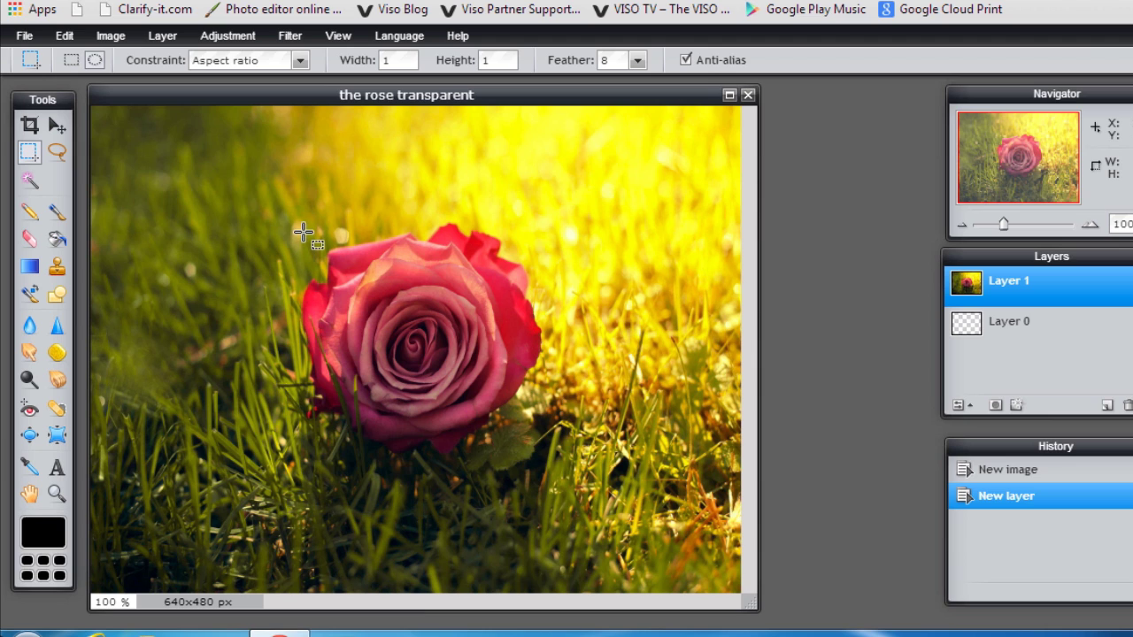
# - Draw a circular selection centred on the rose, invert it, and cut away the outside area
pyautogui.moveTo(304, 232); pyautogui.dragTo(678, 460)
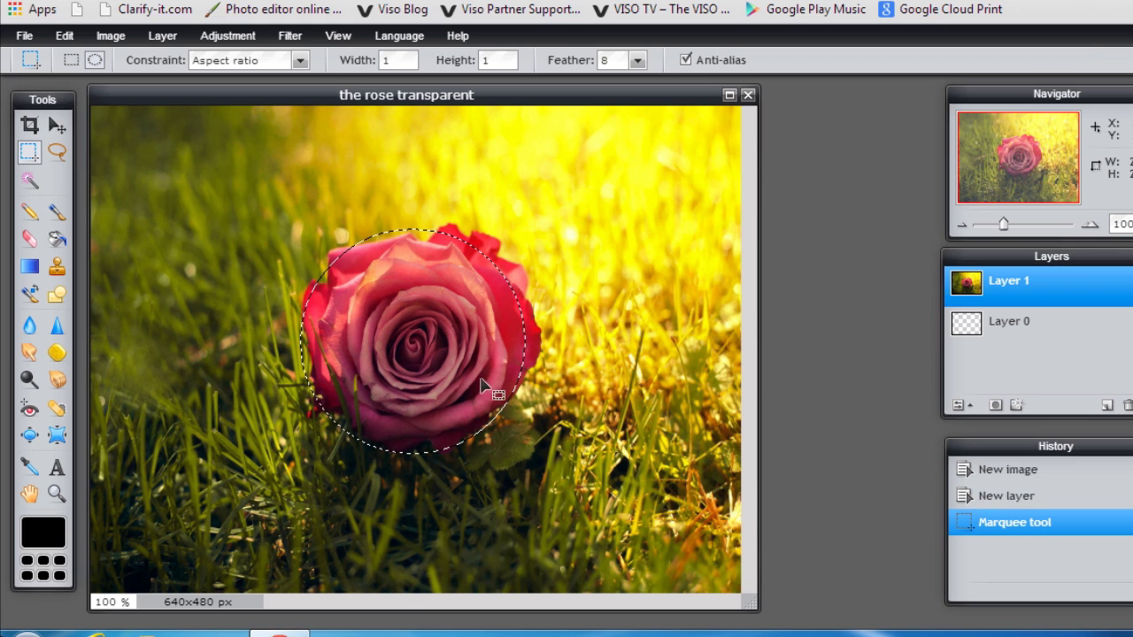
pyautogui.moveTo(379, 350); pyautogui.dragTo(404, 345)
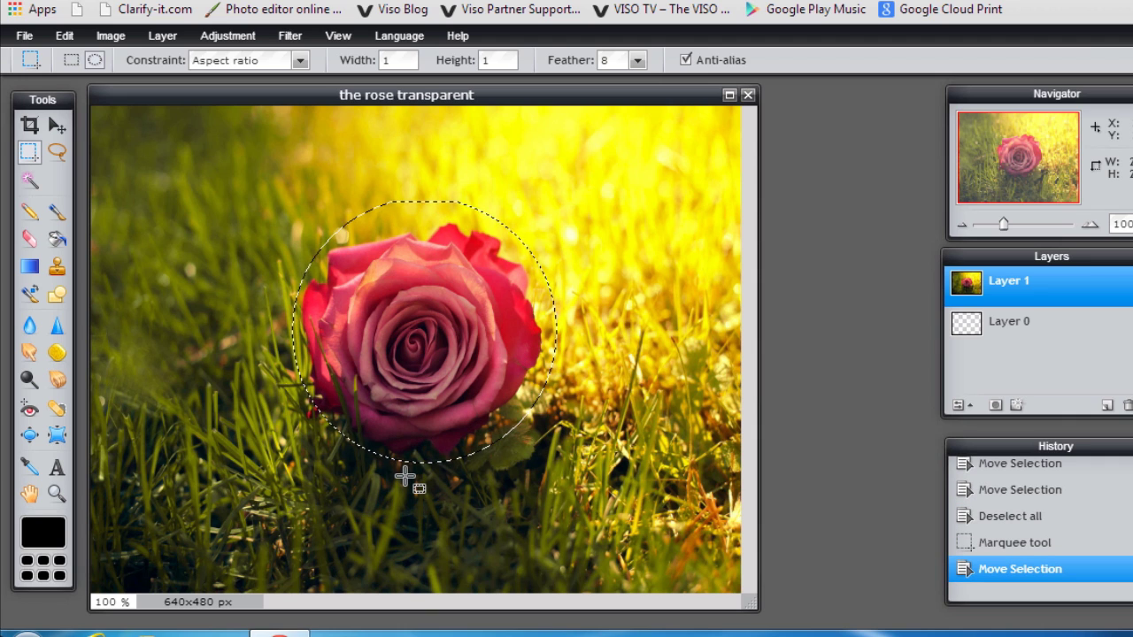
pyautogui.click(65, 38)
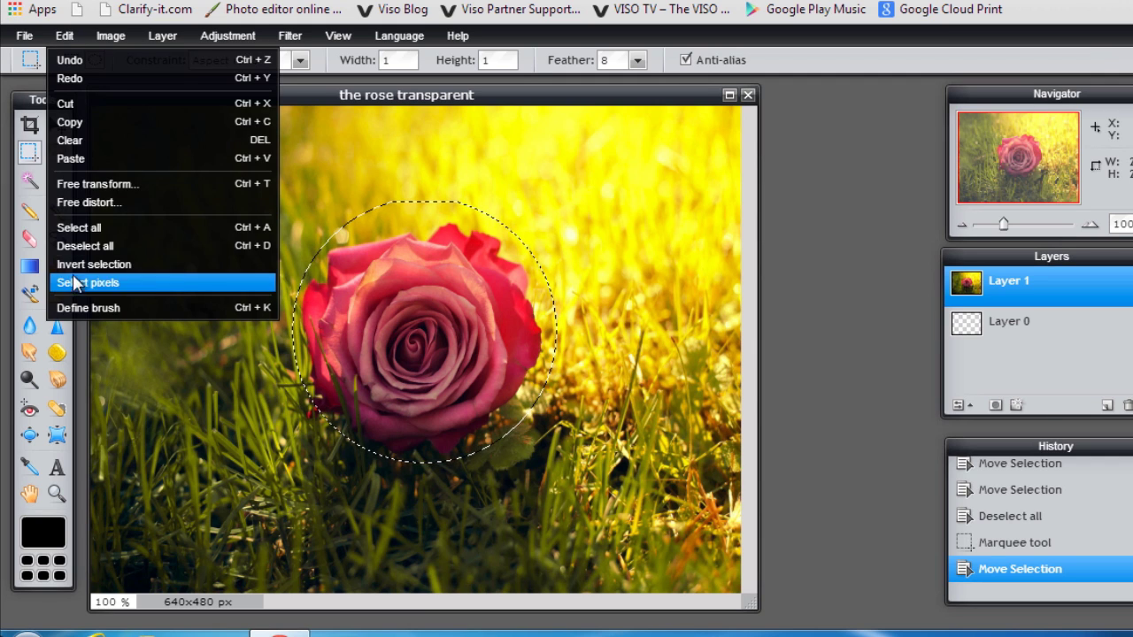
pyautogui.click(78, 263)
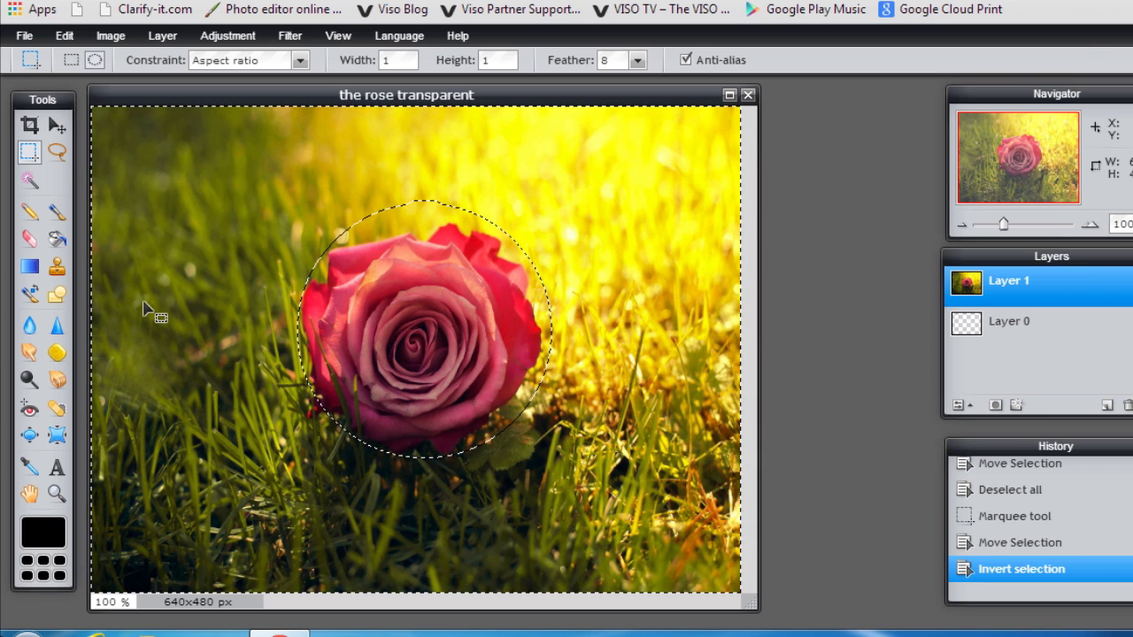
pyautogui.click(64, 35)
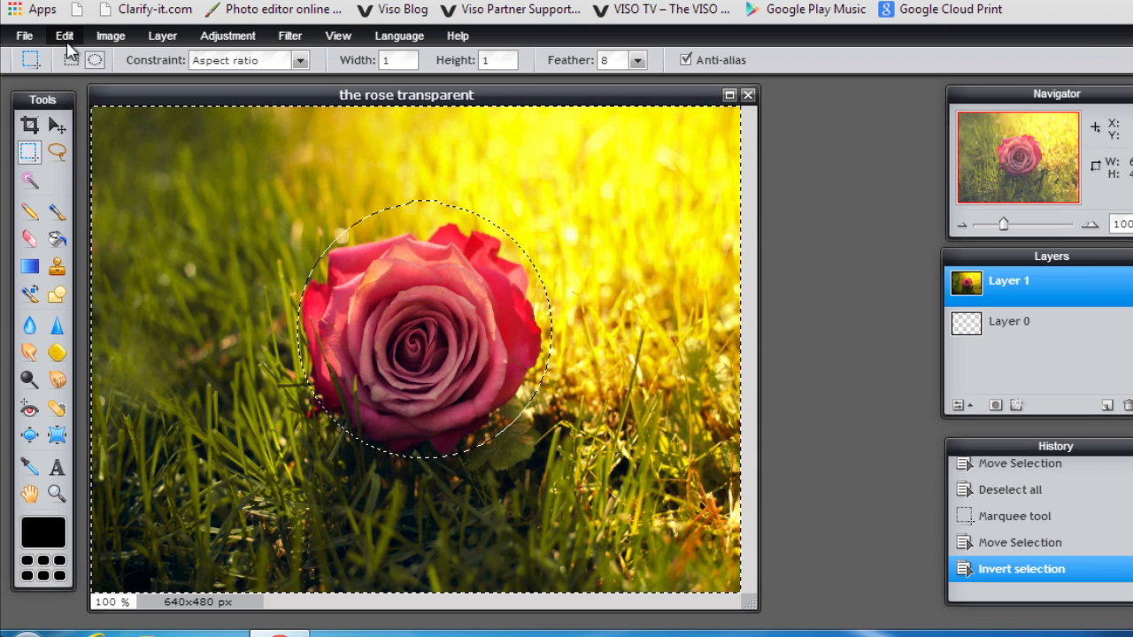
pyautogui.click(68, 104)
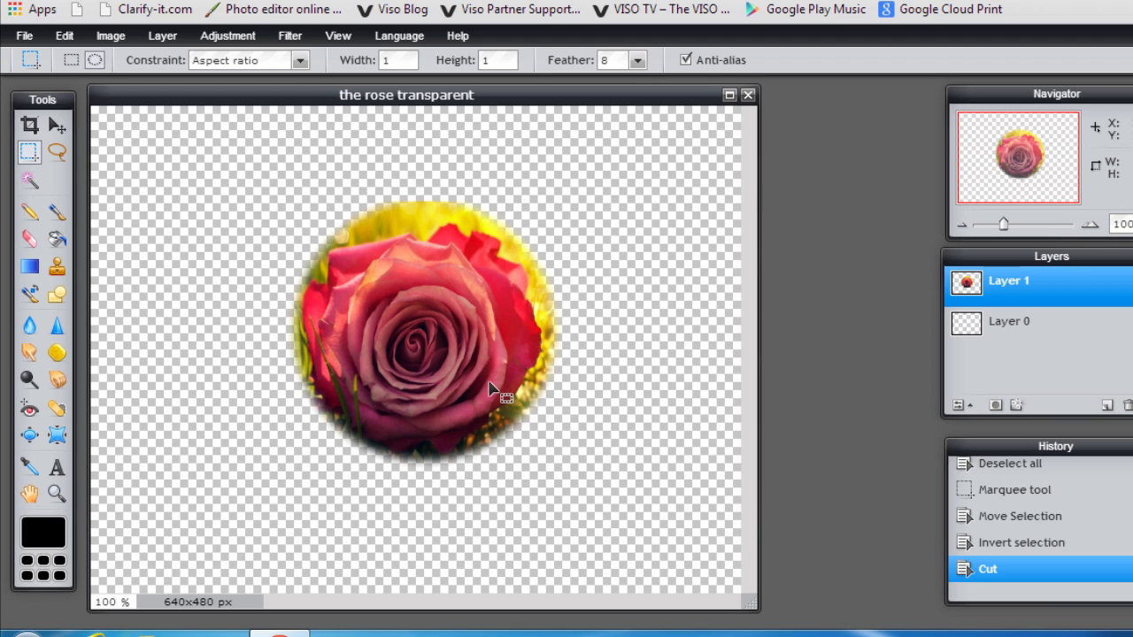
# - With the Eraser at 160% zoom, erase the yellow background at the rose's upper-left and top edges
pyautogui.click(30, 241)
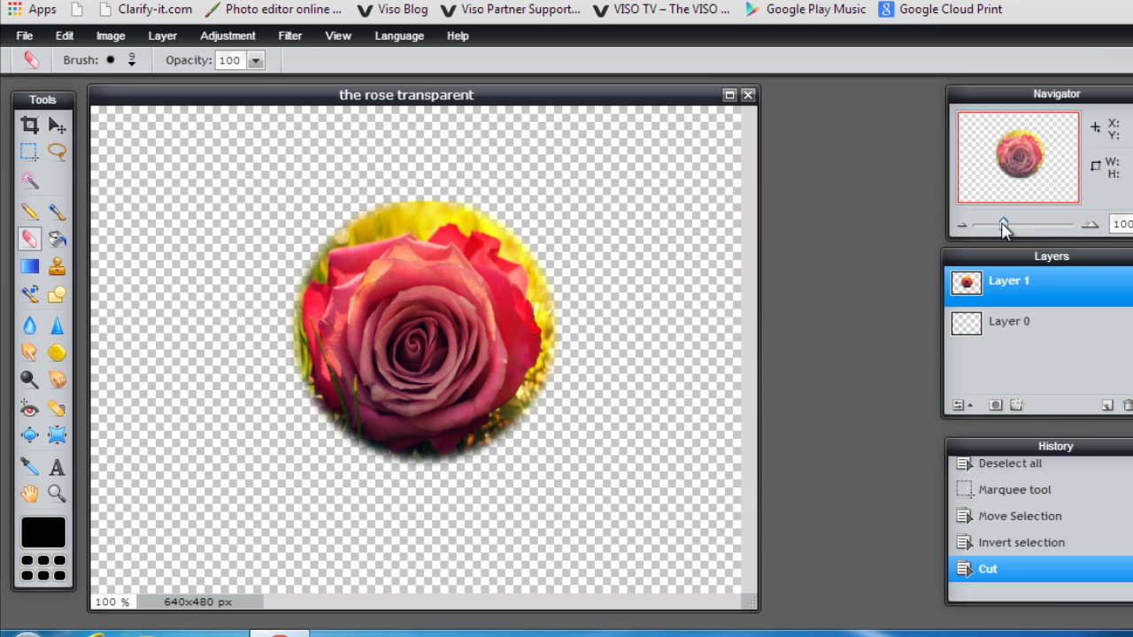
pyautogui.moveTo(1003, 227); pyautogui.dragTo(1012, 229)
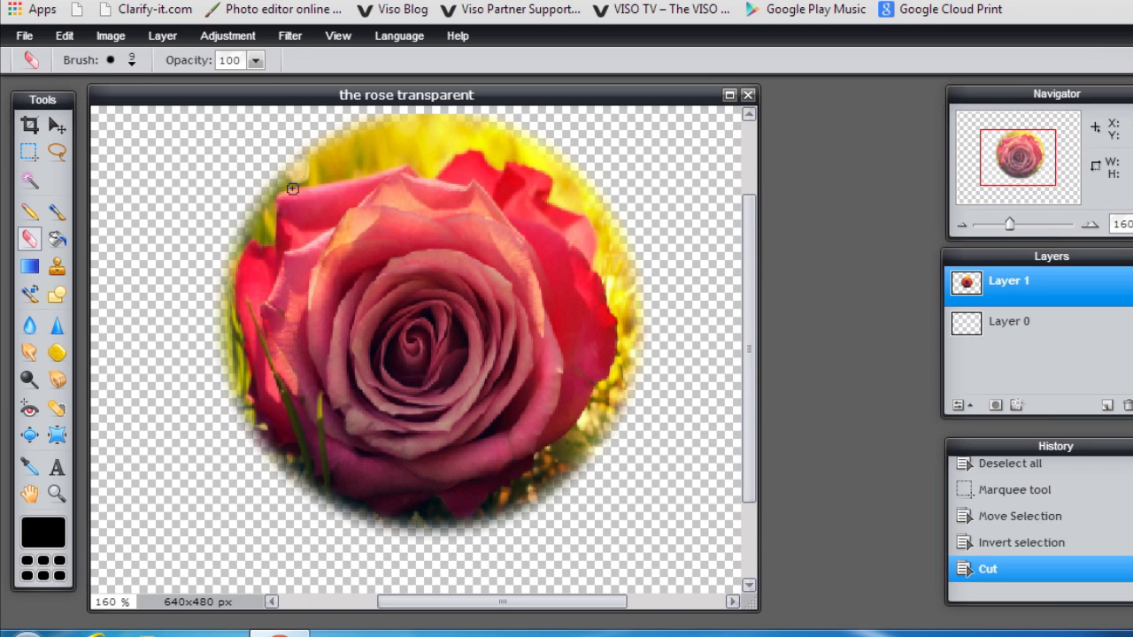
pyautogui.moveTo(301, 182); pyautogui.dragTo(402, 163)
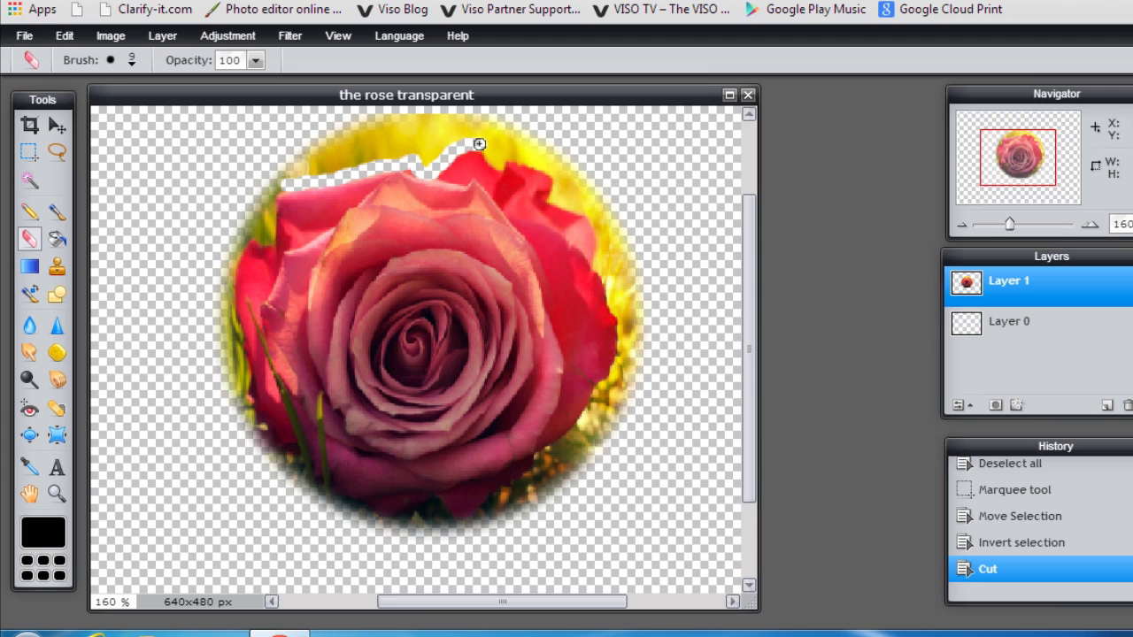
pyautogui.moveTo(501, 158); pyautogui.dragTo(591, 168)
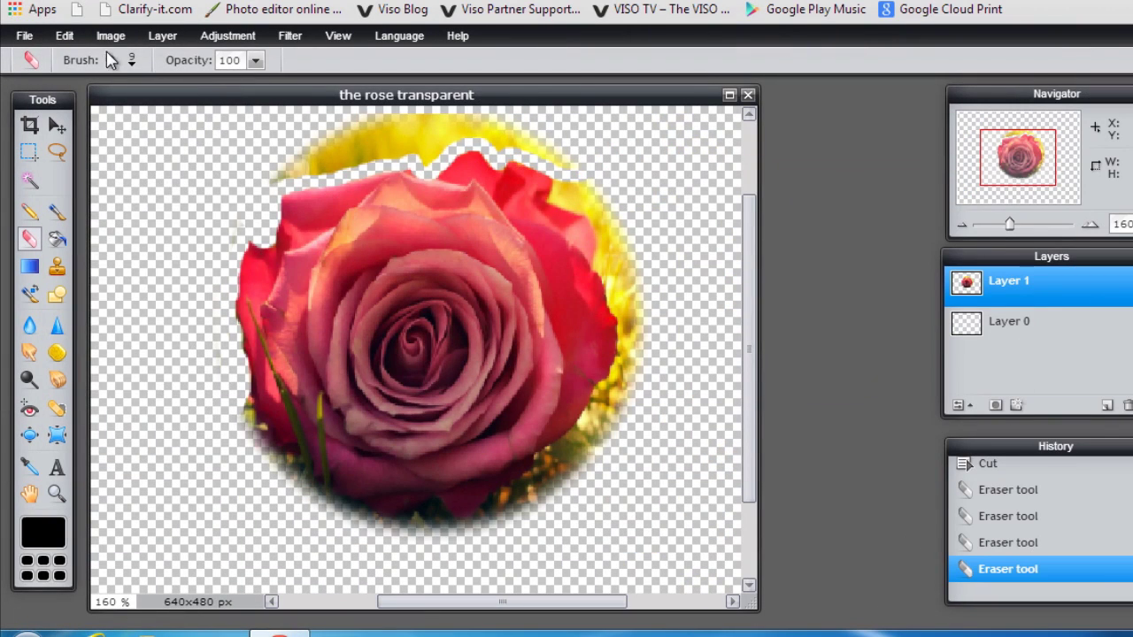
# - With a 30 px hard brush, erase the remaining yellow along the top and right side, then zoom out
pyautogui.click(130, 60)
pyautogui.click(291, 111)
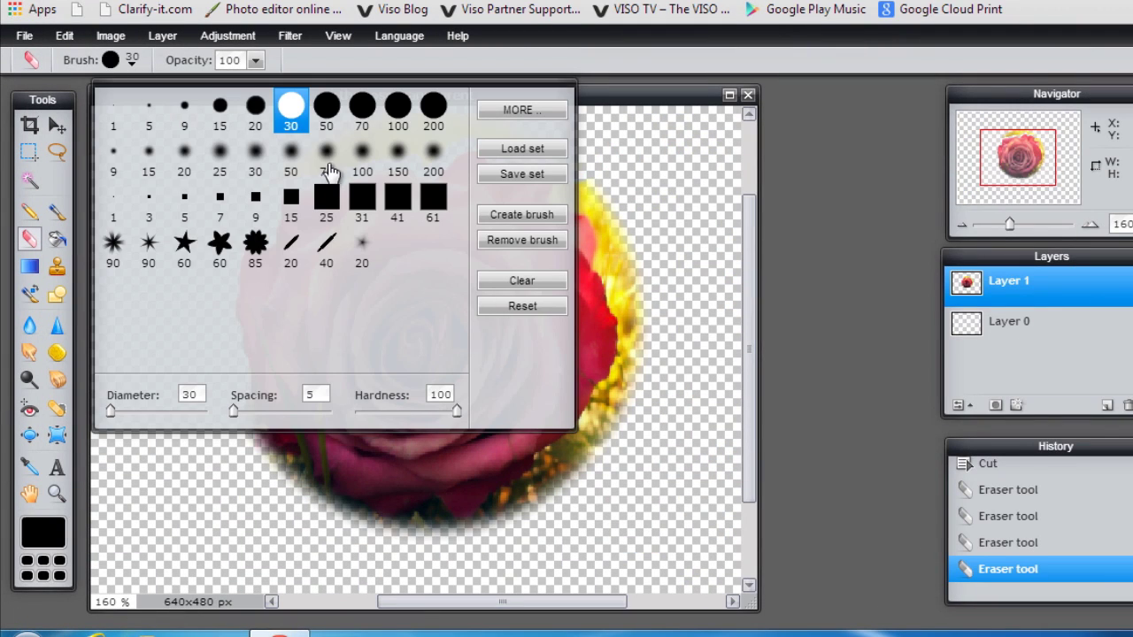
pyautogui.click(718, 172)
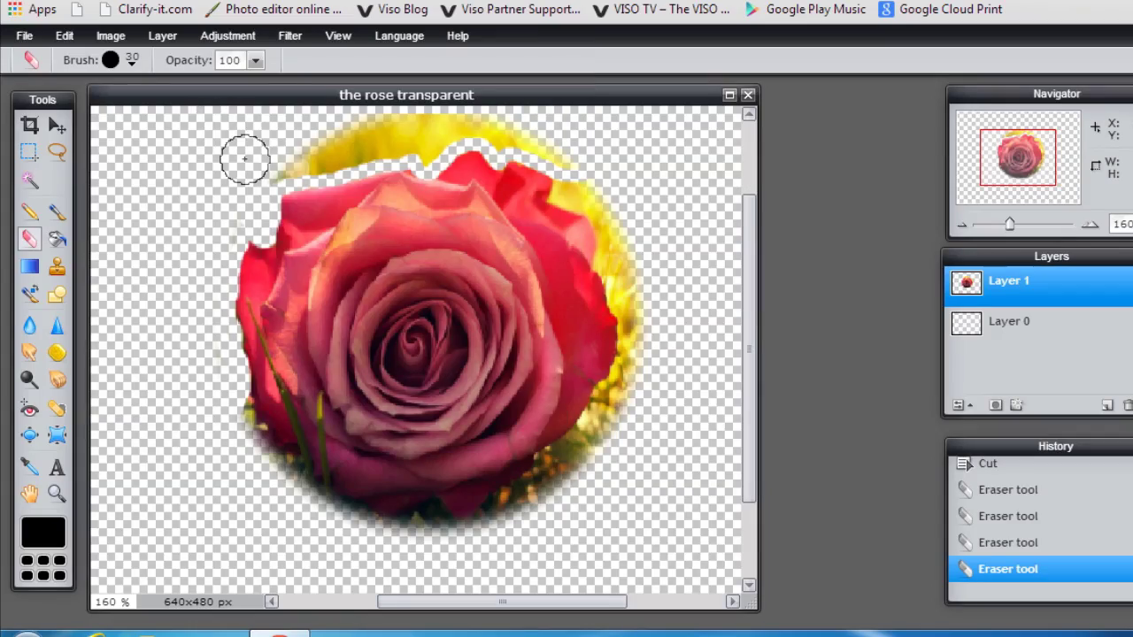
pyautogui.moveTo(273, 160)
pyautogui.mouseDown()
pyautogui.moveTo(447, 134)
pyautogui.moveTo(341, 125)
pyautogui.moveTo(435, 113)
pyautogui.mouseUp()
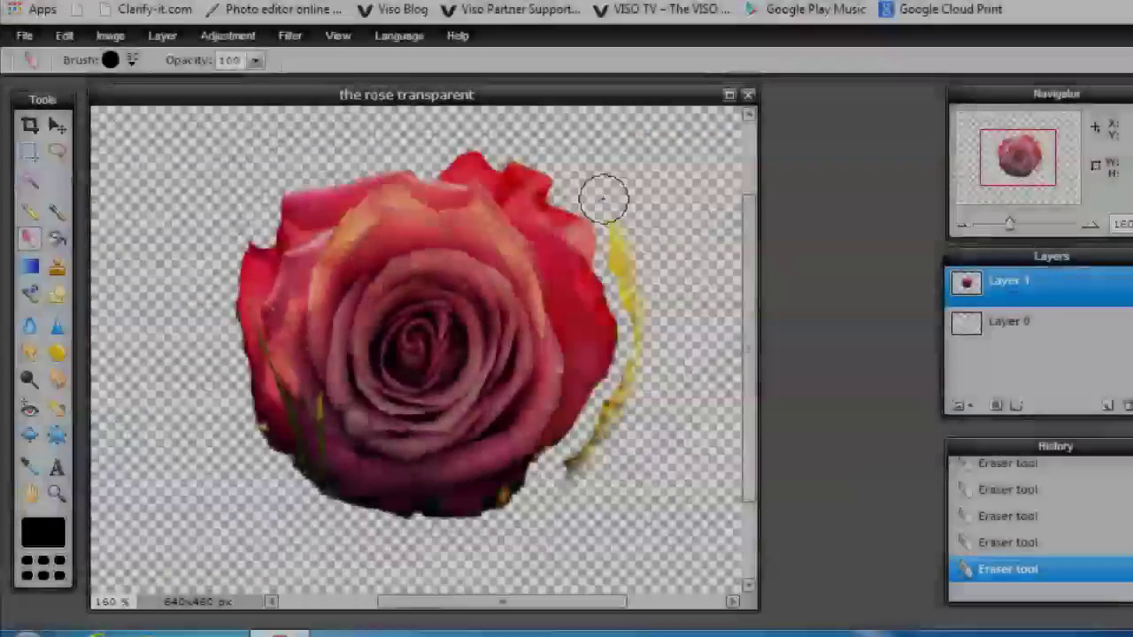
pyautogui.moveTo(603, 198)
pyautogui.mouseDown()
pyautogui.moveTo(651, 336)
pyautogui.moveTo(643, 387)
pyautogui.moveTo(579, 474)
pyautogui.moveTo(640, 384)
pyautogui.mouseUp()
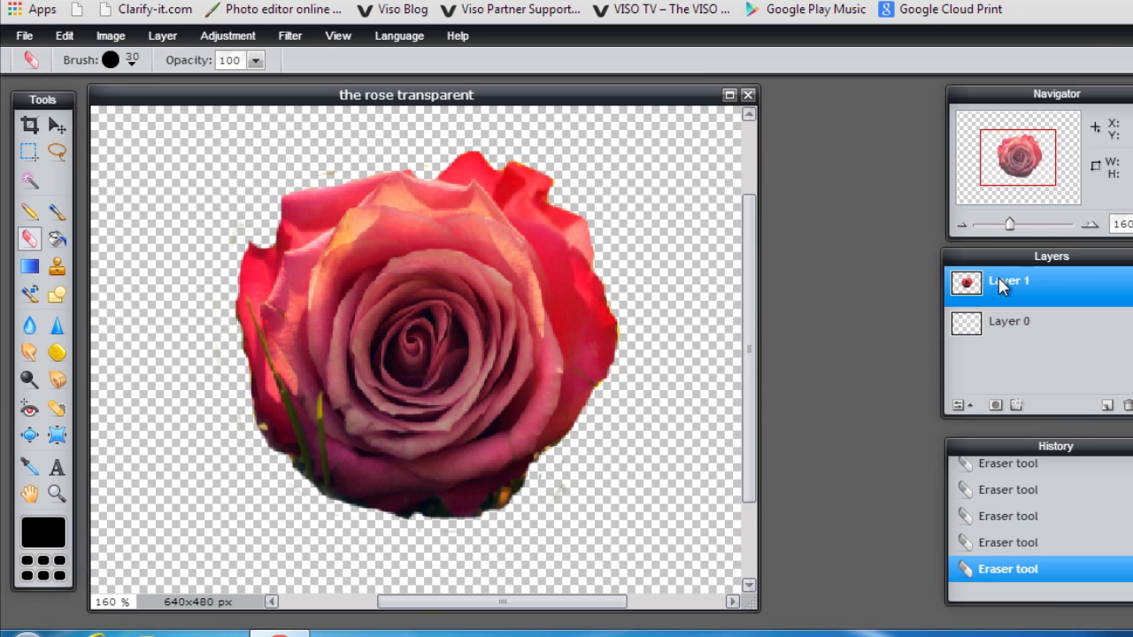
pyautogui.moveTo(1013, 231); pyautogui.dragTo(998, 230)
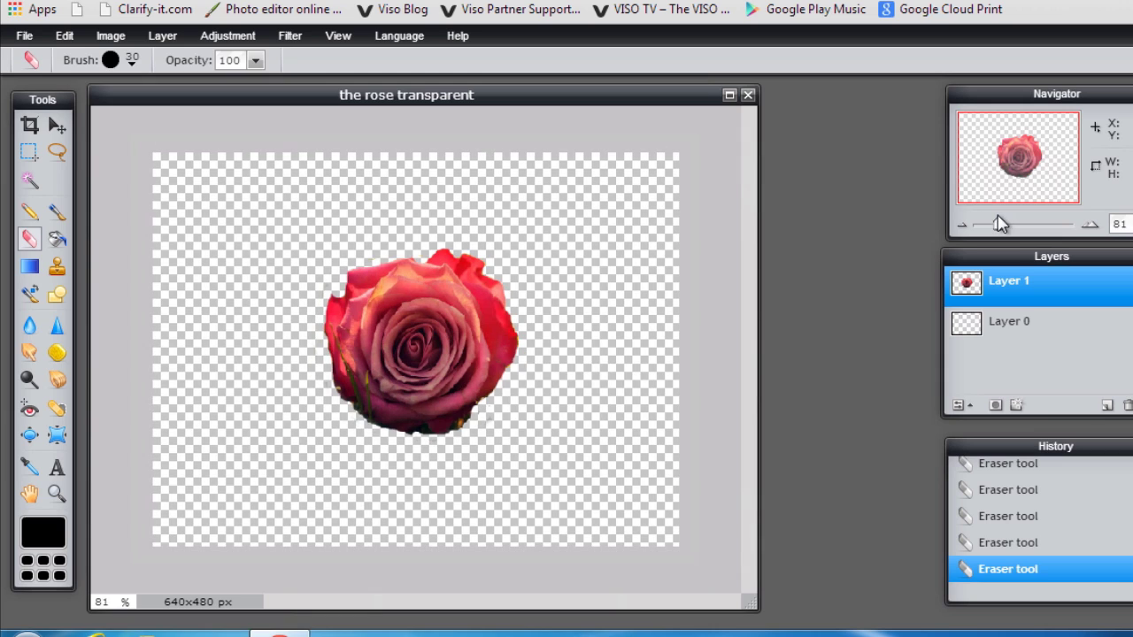
# - Crop the canvas tightly around the rose to 256×237 px
pyautogui.click(30, 124)
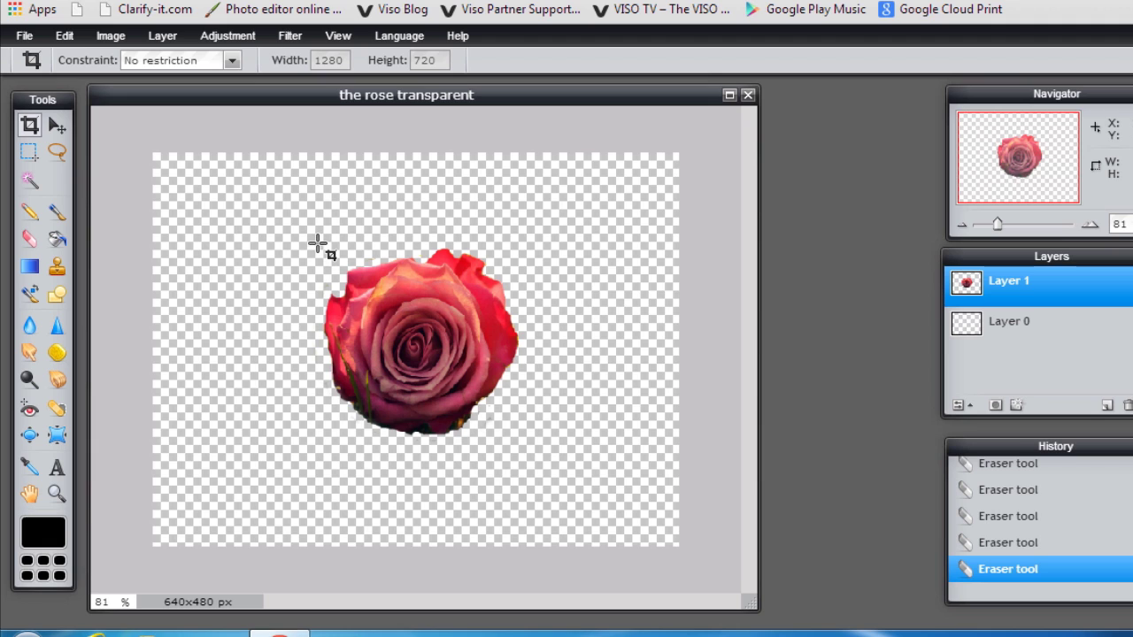
pyautogui.moveTo(316, 244); pyautogui.dragTo(526, 440)
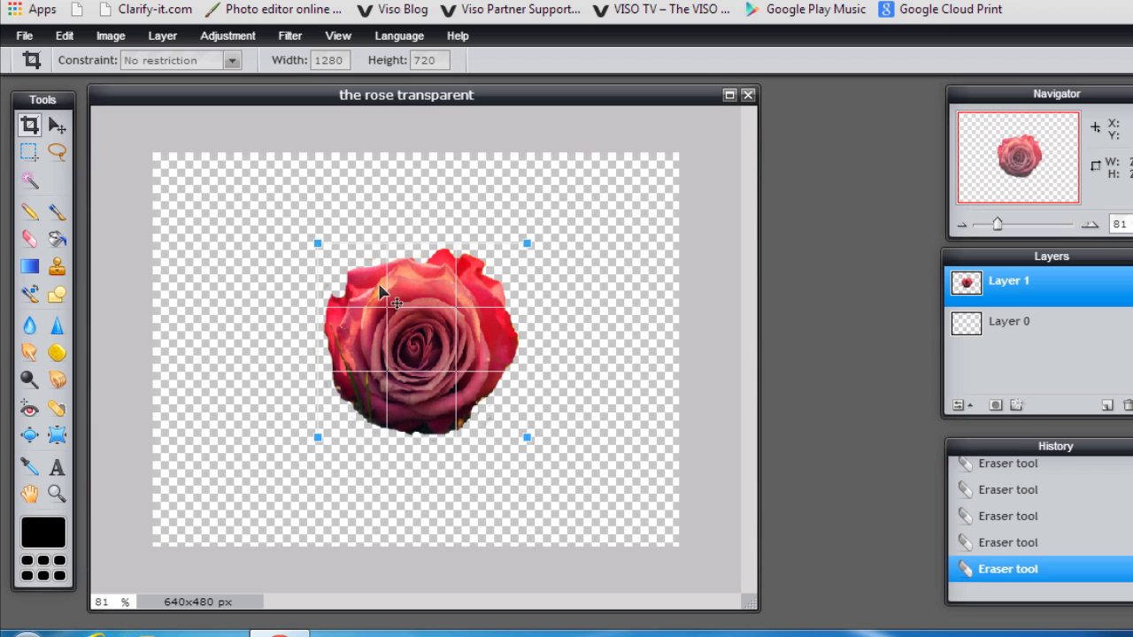
pyautogui.press('Return')
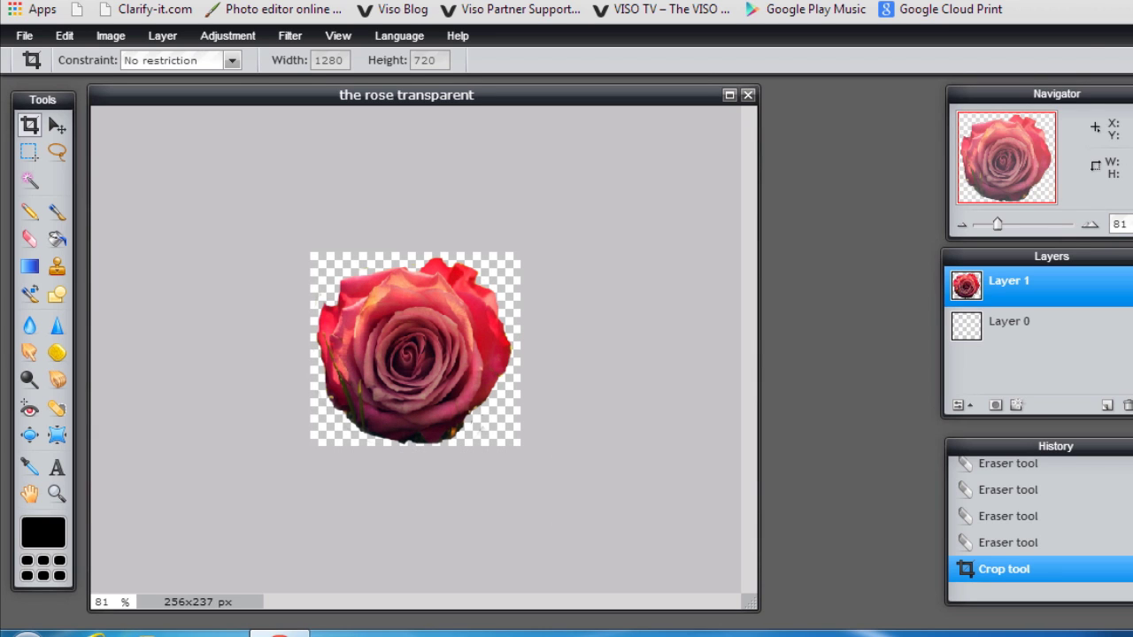
# - Save the cropped image as 'the rose cropped' at quality 100
pyautogui.click(27, 34)
pyautogui.click(35, 140)
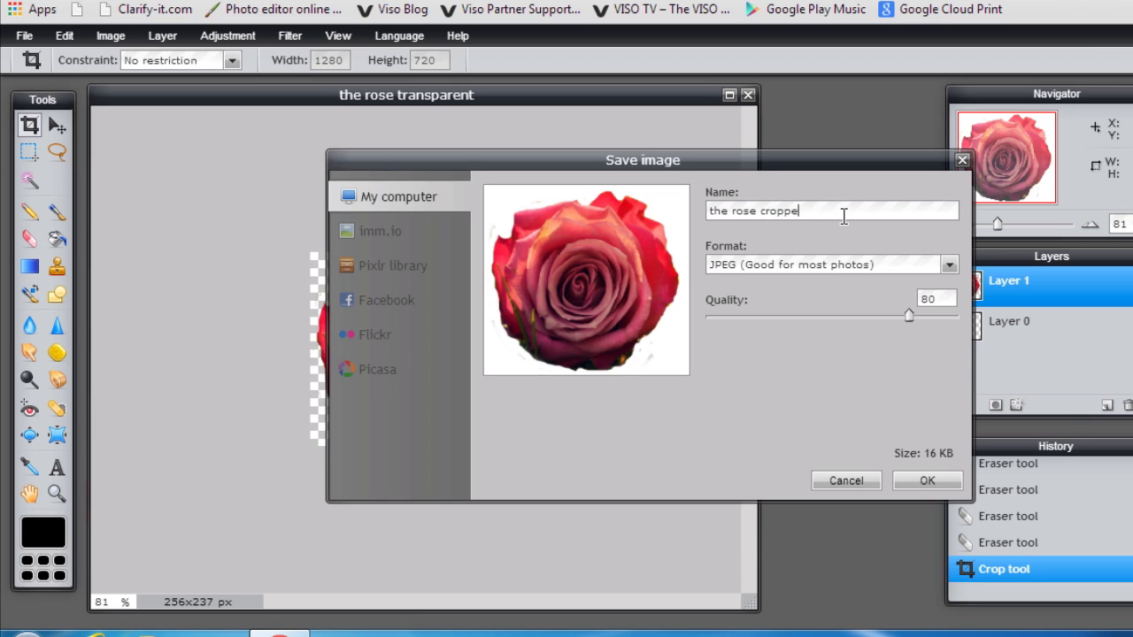
pyautogui.moveTo(909, 316); pyautogui.dragTo(977, 318)
pyautogui.click(922, 482)
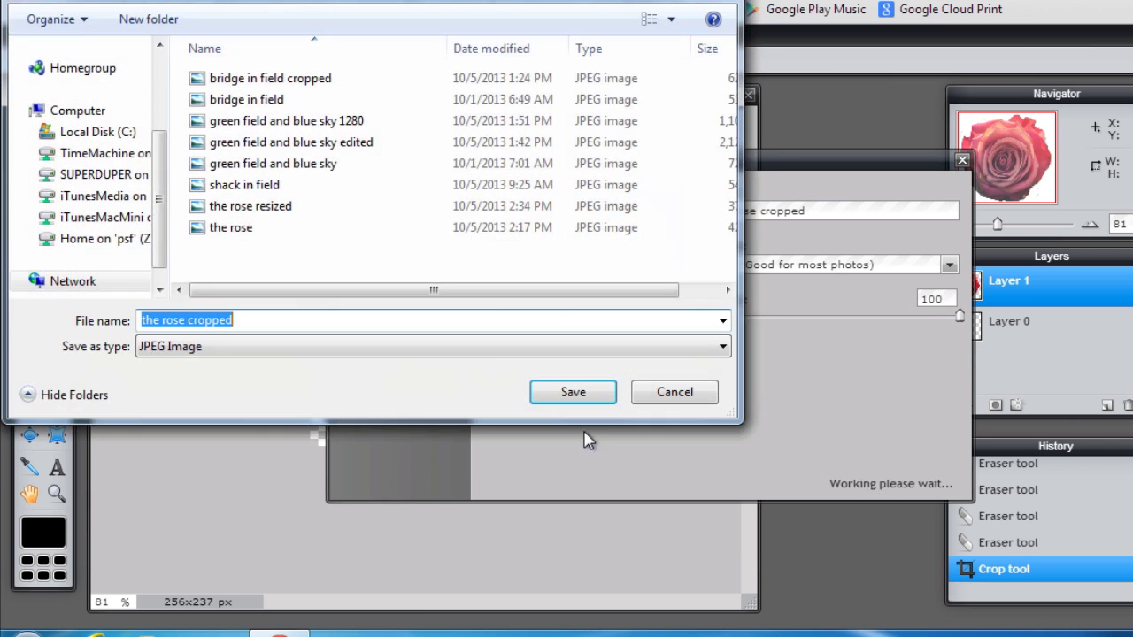
pyautogui.click(549, 395)
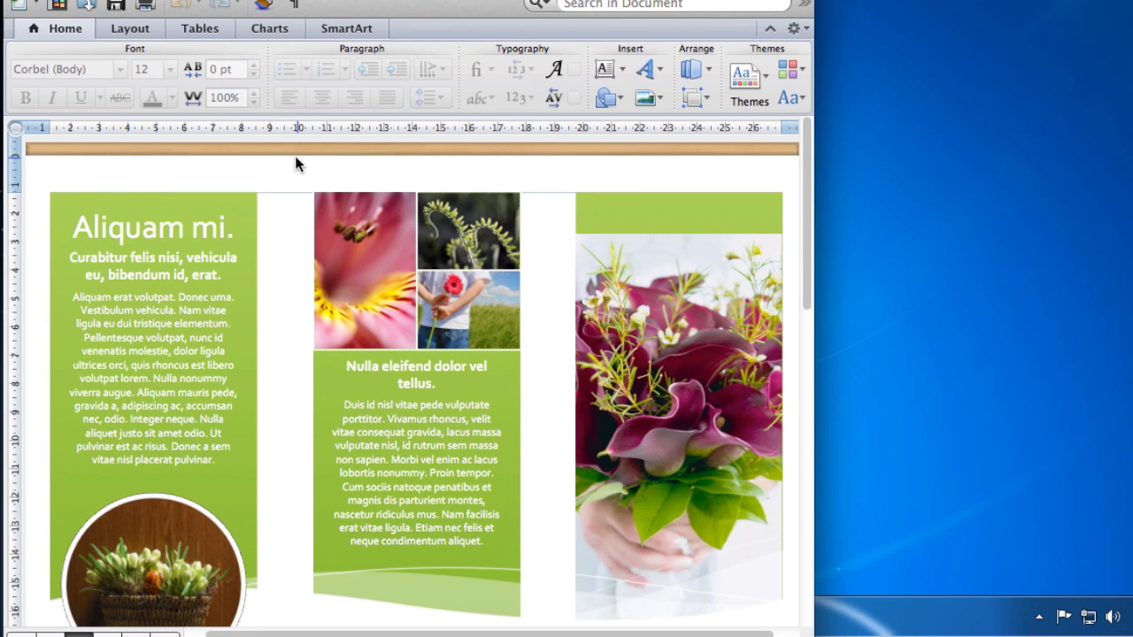
# - Choose Change Picture on the brochure's round basket photo
pyautogui.moveTo(807, 134); pyautogui.dragTo(804, 190)
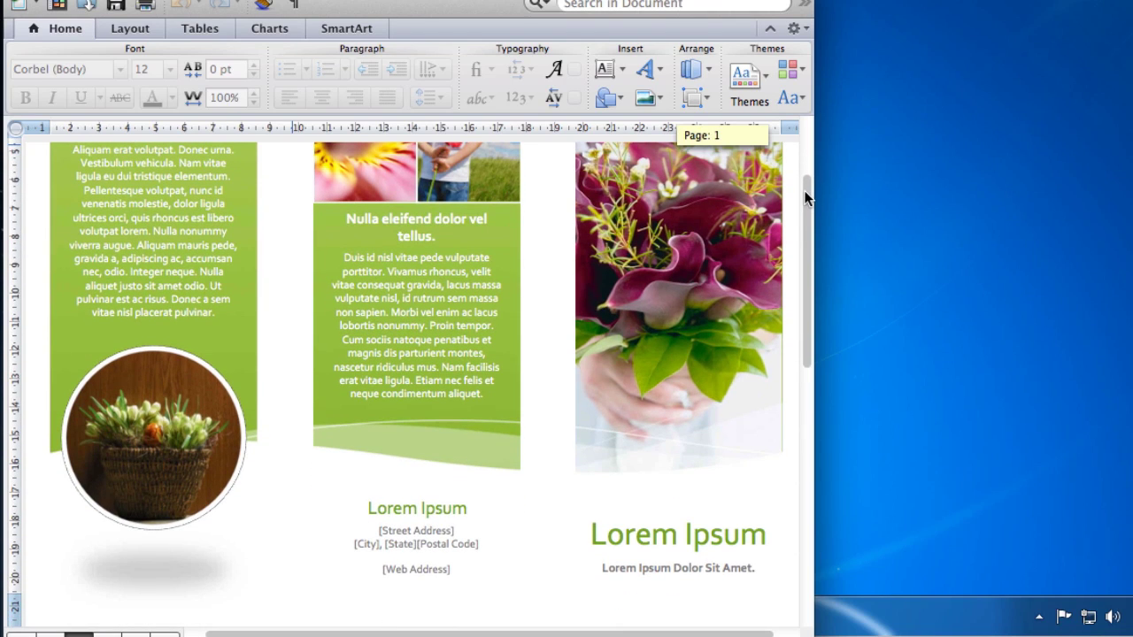
pyautogui.click(213, 404)
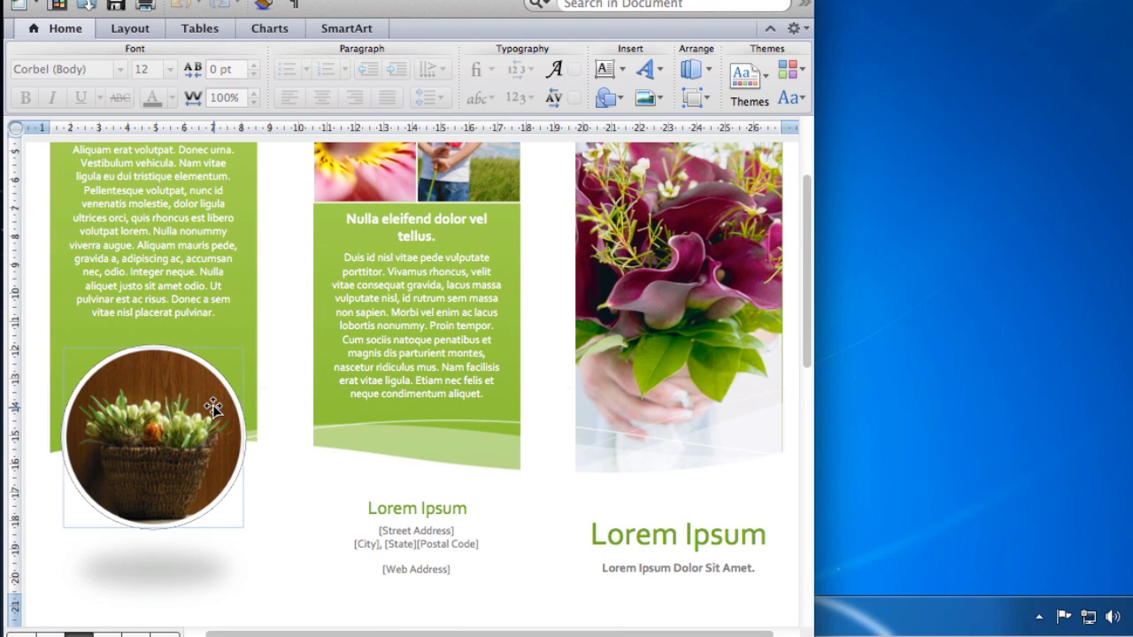
pyautogui.click(149, 433)
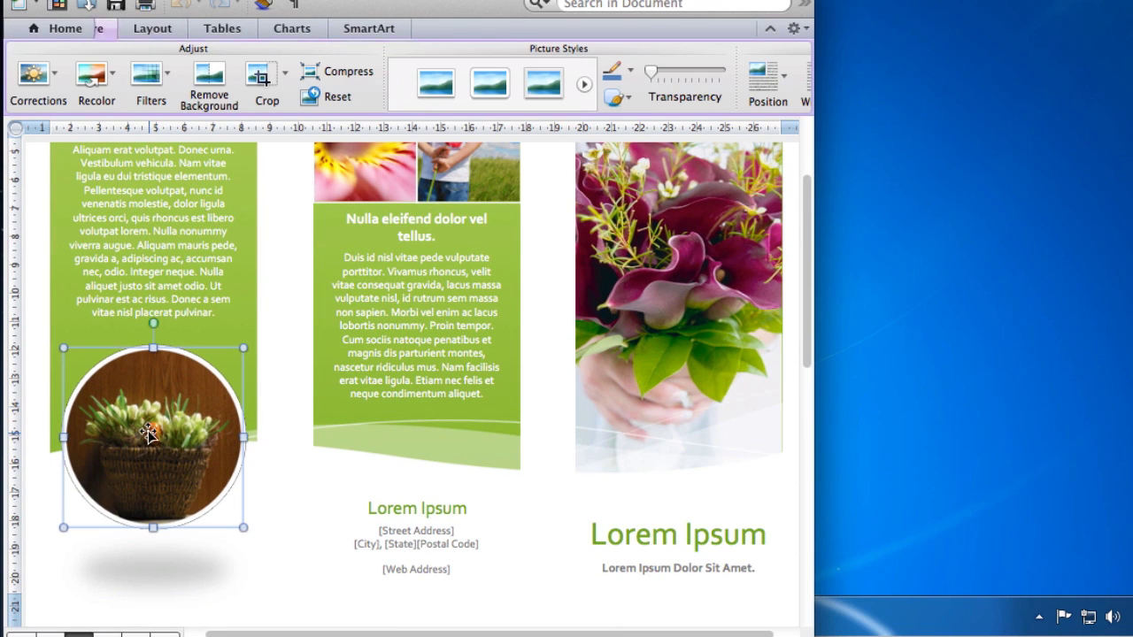
pyautogui.rightClick(146, 435)
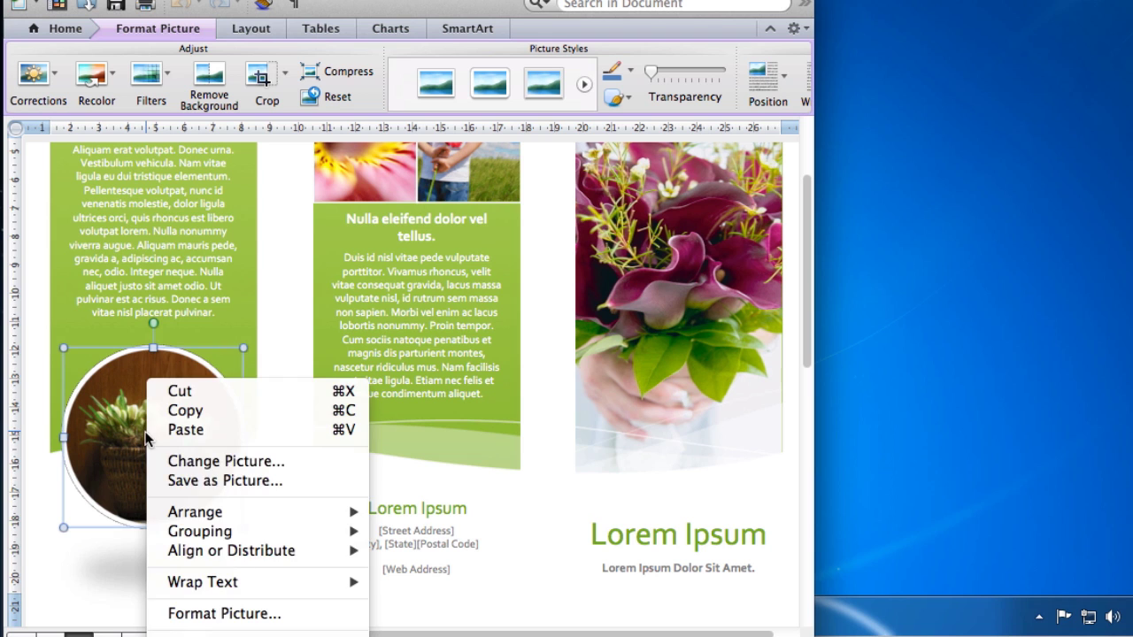
pyautogui.click(266, 461)
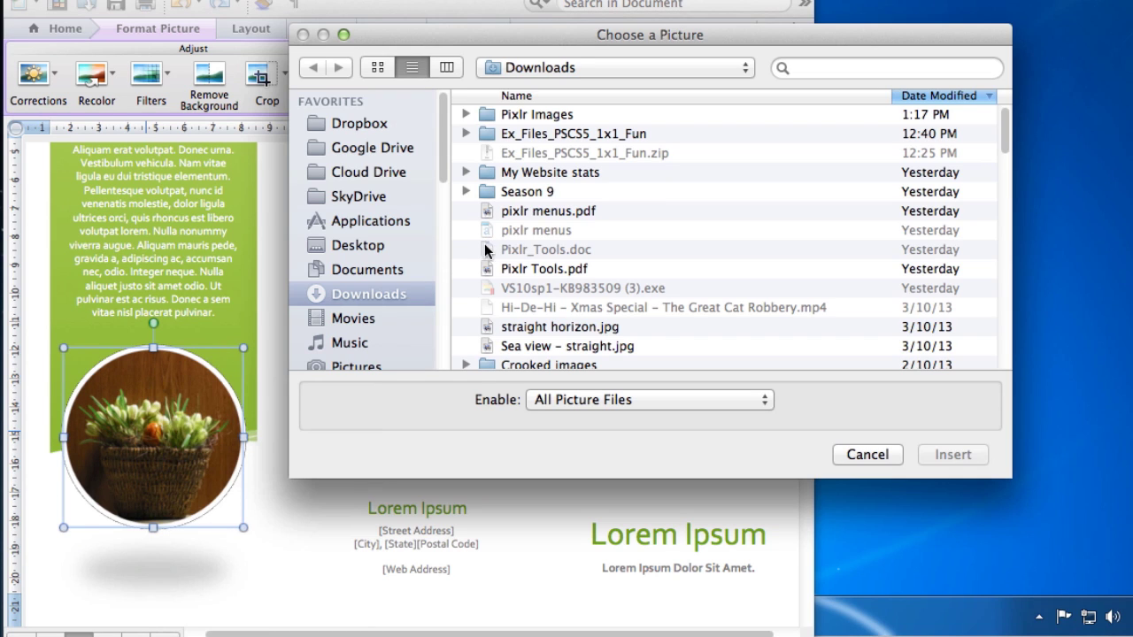
# - Insert 'the rose cropped.jpg' from Pixlr Images > Lesson 6 in place of the basket photo, then deselect
pyautogui.click(467, 115)
pyautogui.click(482, 134)
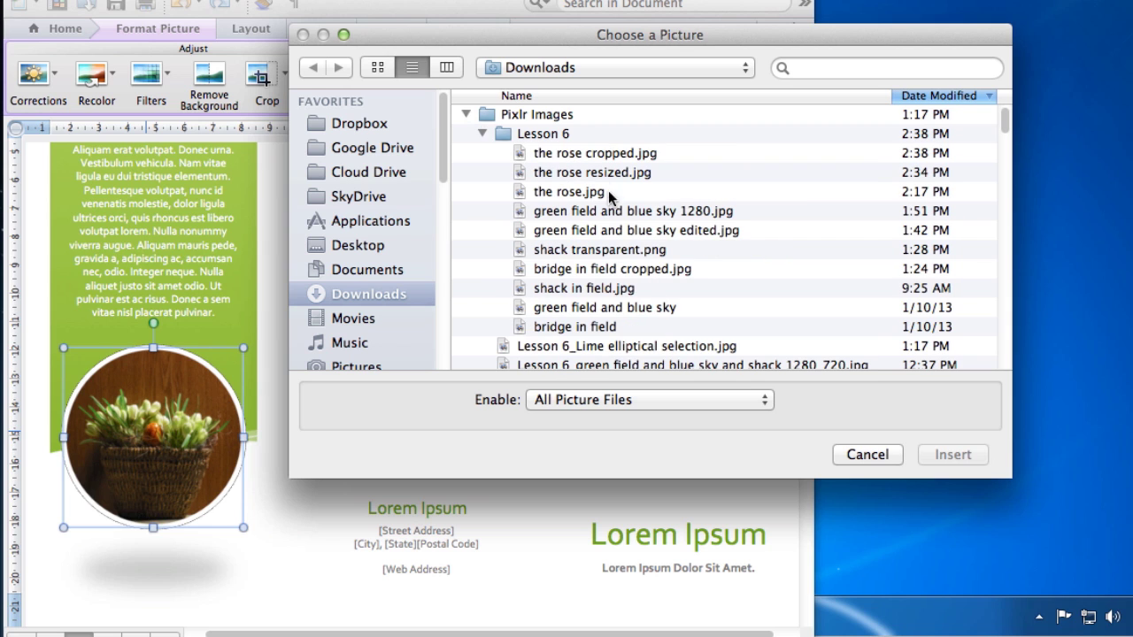
pyautogui.click(600, 153)
pyautogui.click(954, 454)
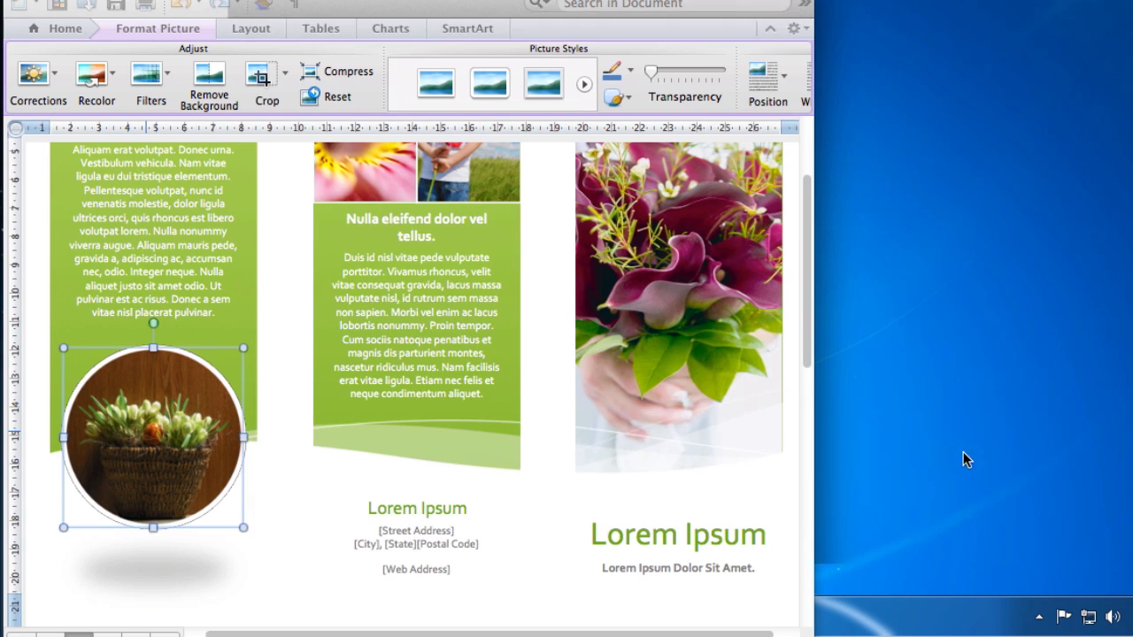
pyautogui.click(162, 554)
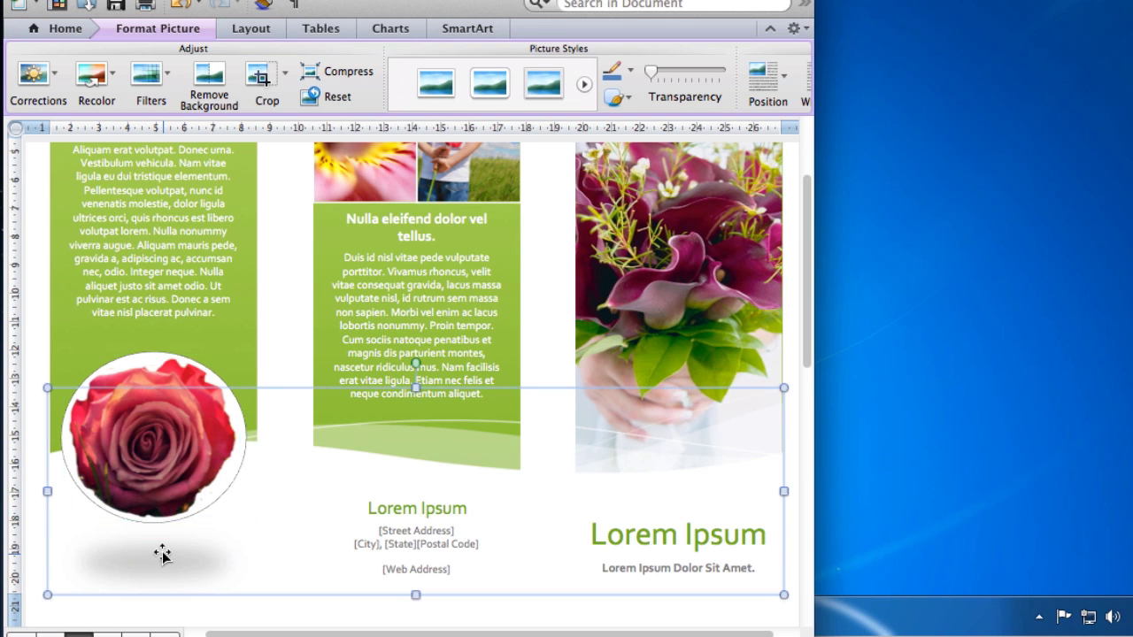
pyautogui.click(277, 343)
pyautogui.click(365, 382)
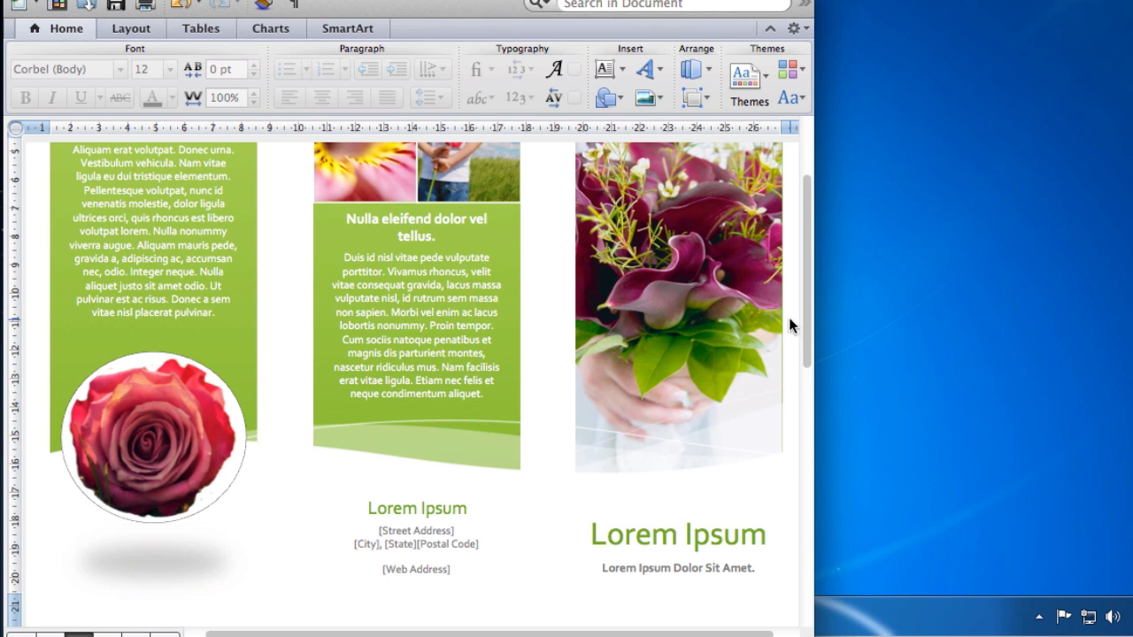
pyautogui.moveTo(807, 328); pyautogui.dragTo(802, 352)
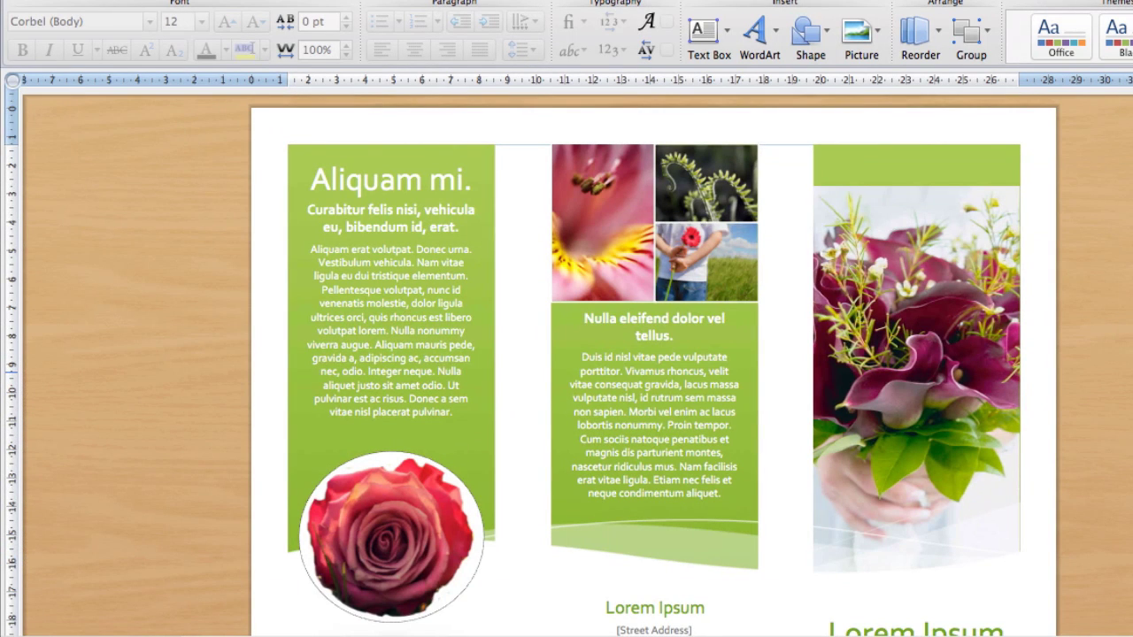